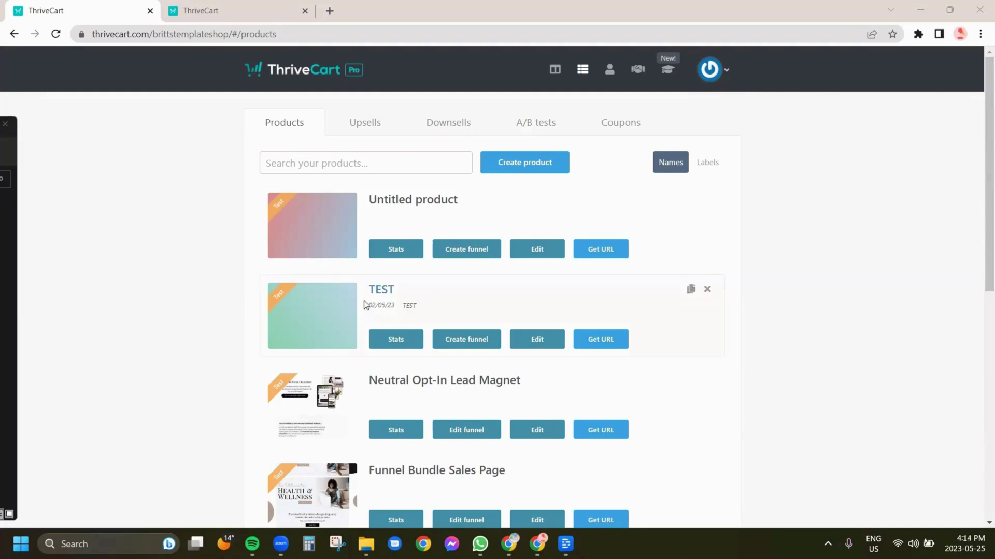
Step: Create a new digital upsell from the upsells list
{"action": "left_click", "coordinate": [368, 124]}
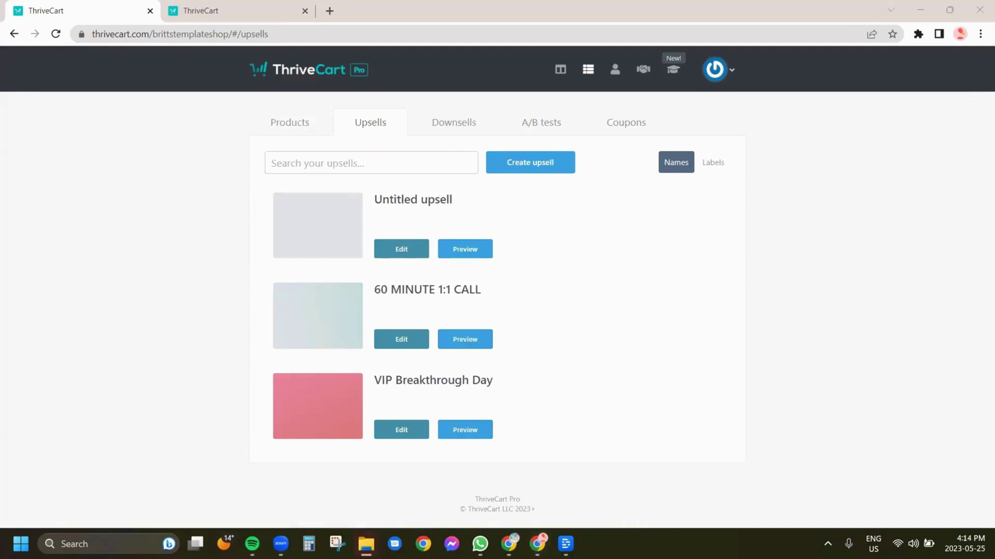
{"action": "left_click", "coordinate": [551, 202]}
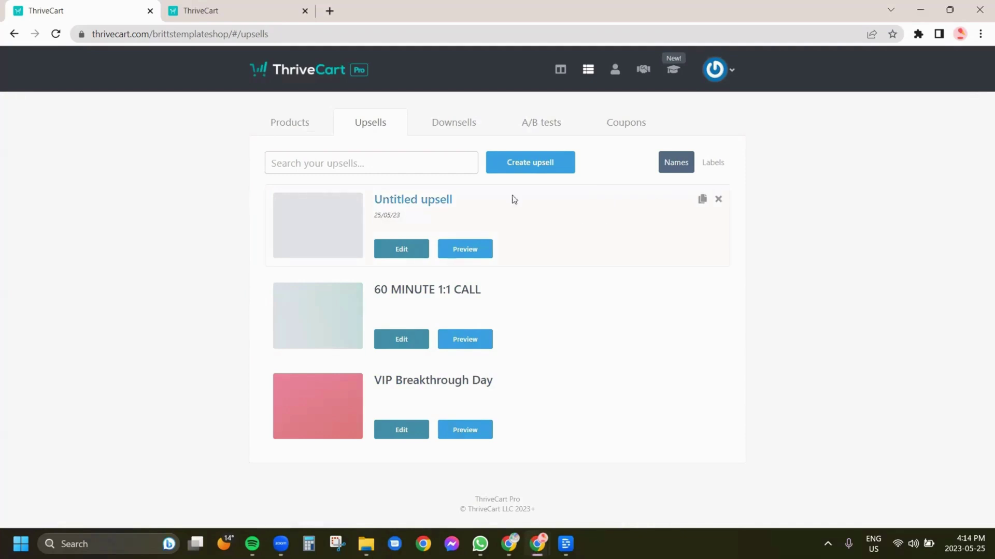
{"action": "left_click", "coordinate": [527, 164]}
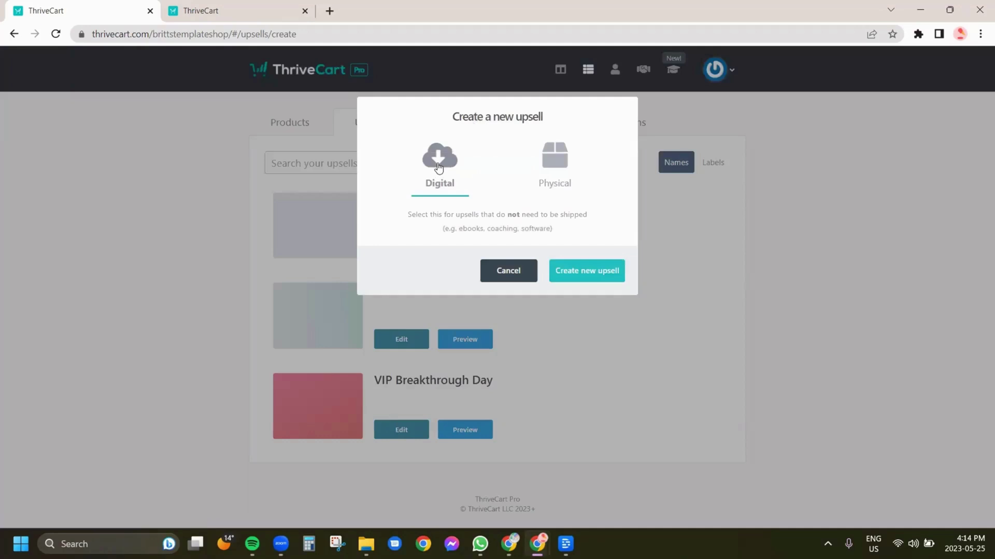
{"action": "left_click", "coordinate": [604, 279]}
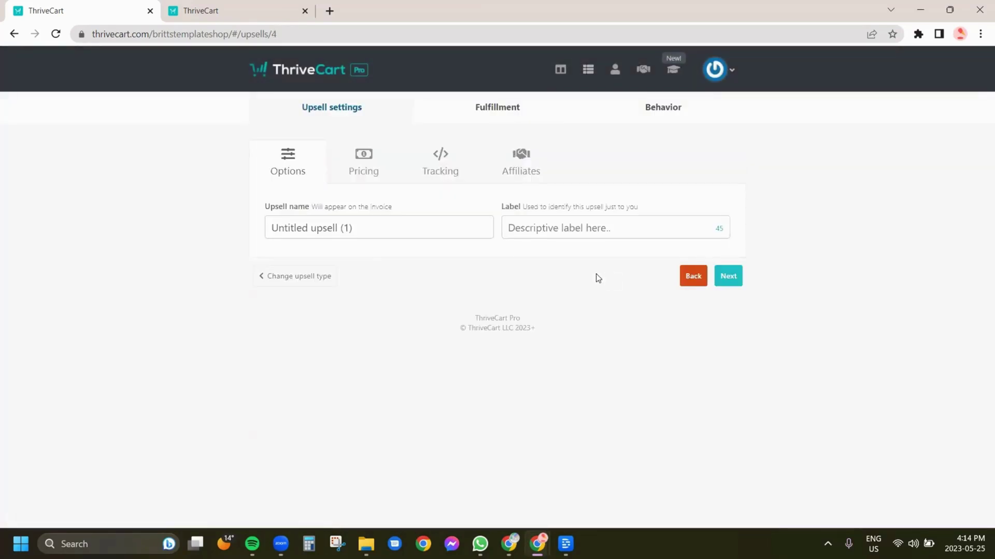
Step: Set both the upsell name and its label to "TEST 1", and continue to the pricing options
{"action": "left_click_drag", "start_coordinate": [375, 228], "coordinate": [262, 229]}
{"action": "key", "text": "BackSpace"}
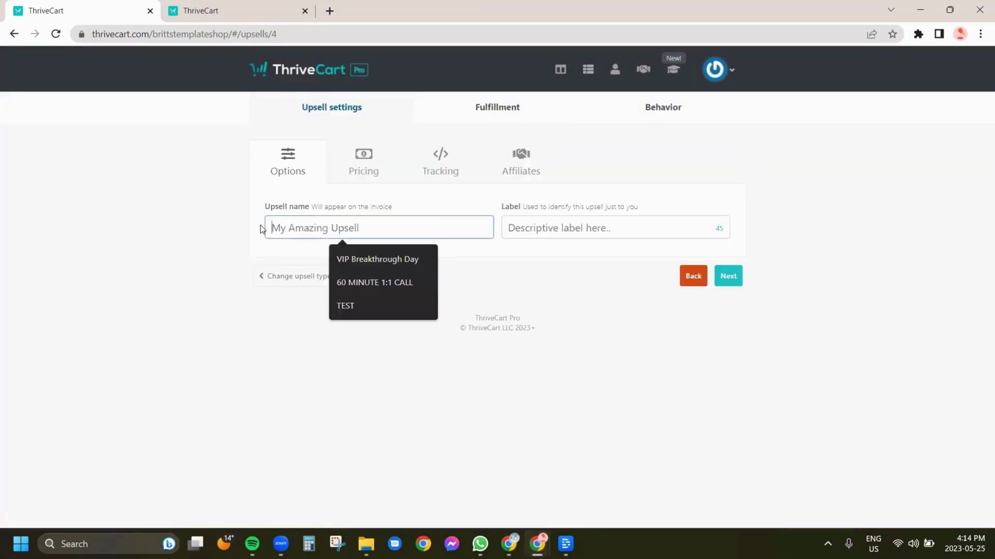
{"action": "type", "text": "TEST"}
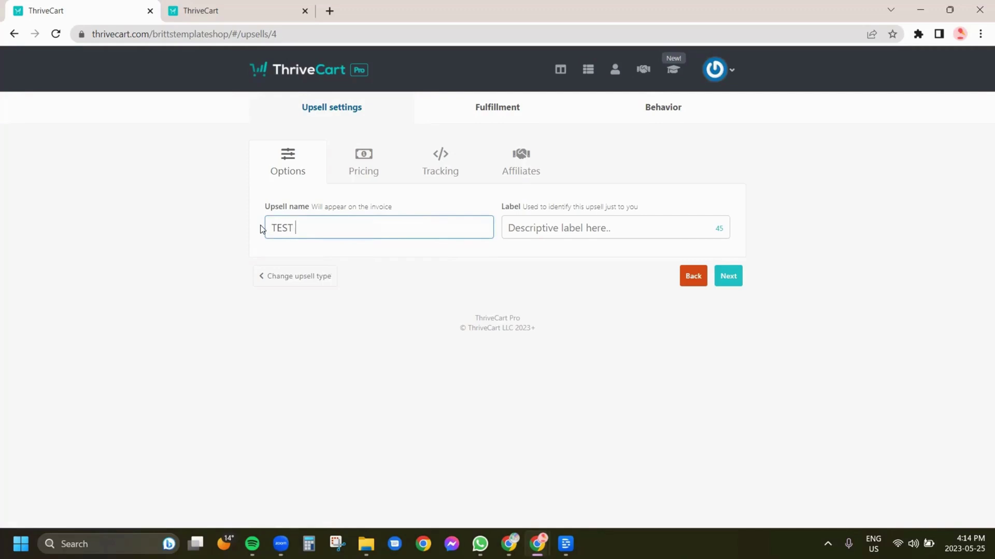
{"action": "type", "text": " !"}
{"action": "type", "text": "1"}
{"action": "left_click", "coordinate": [562, 226]}
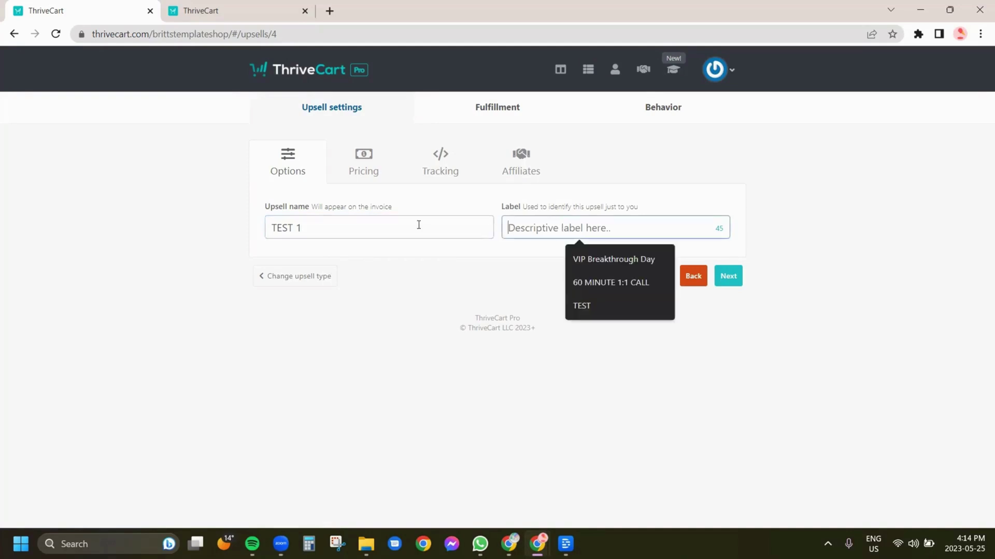
{"action": "key", "text": "shift+Tab"}
{"action": "key", "text": "ctrl+c"}
{"action": "left_click", "coordinate": [606, 230]}
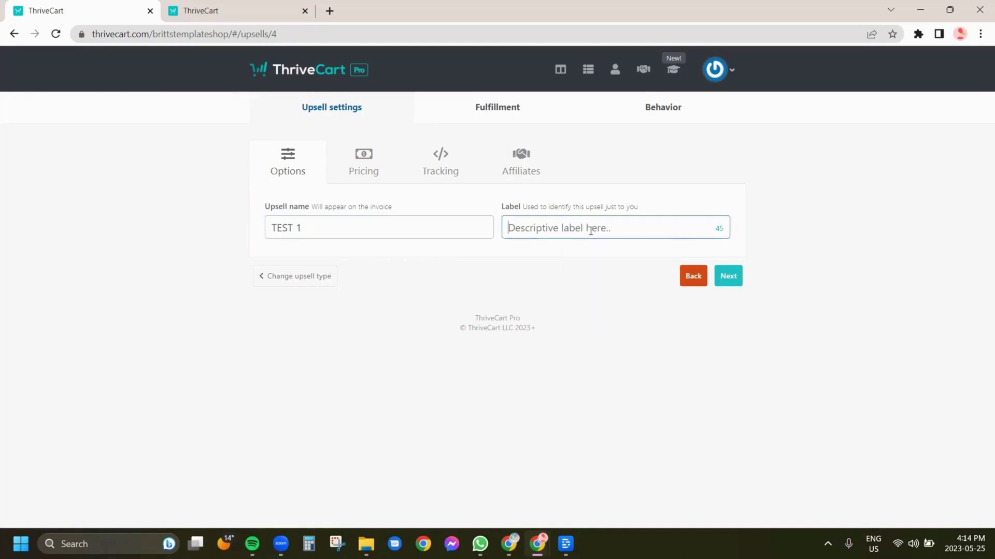
{"action": "key", "text": "ctrl+v"}
{"action": "left_click", "coordinate": [727, 280]}
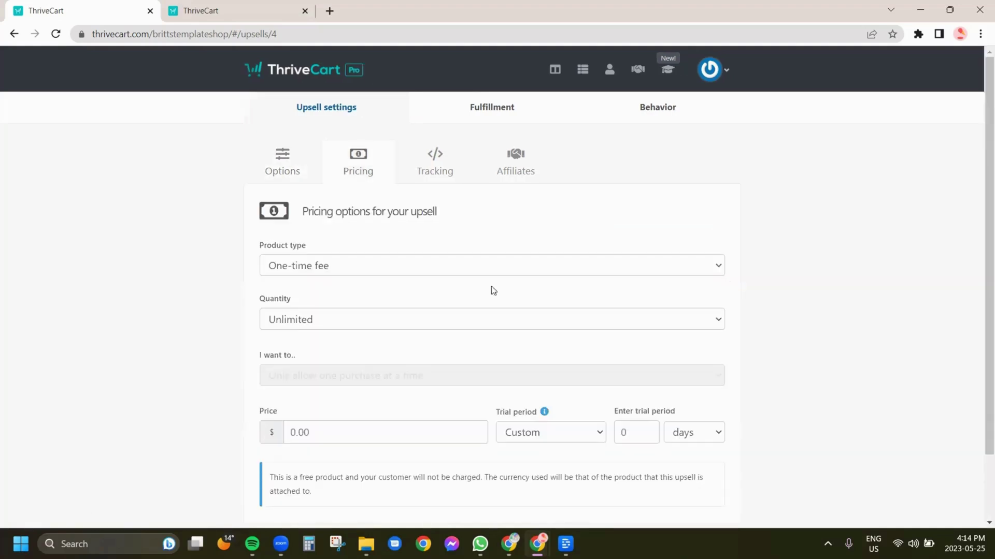
Step: Set the upsell's pricing to a one-time fee of $5 with unlimited quantity and no trial period
{"action": "left_click", "coordinate": [363, 275]}
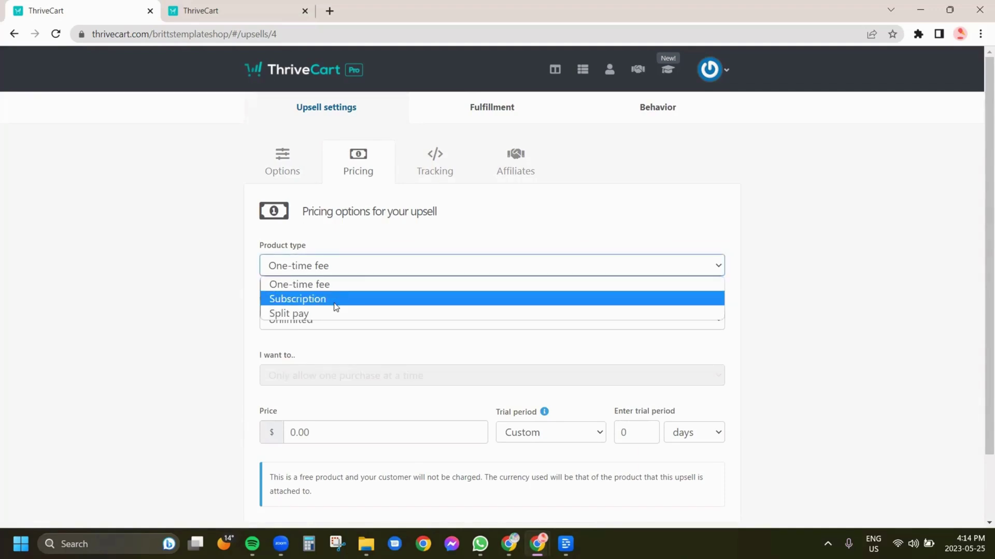
{"action": "left_click", "coordinate": [322, 289]}
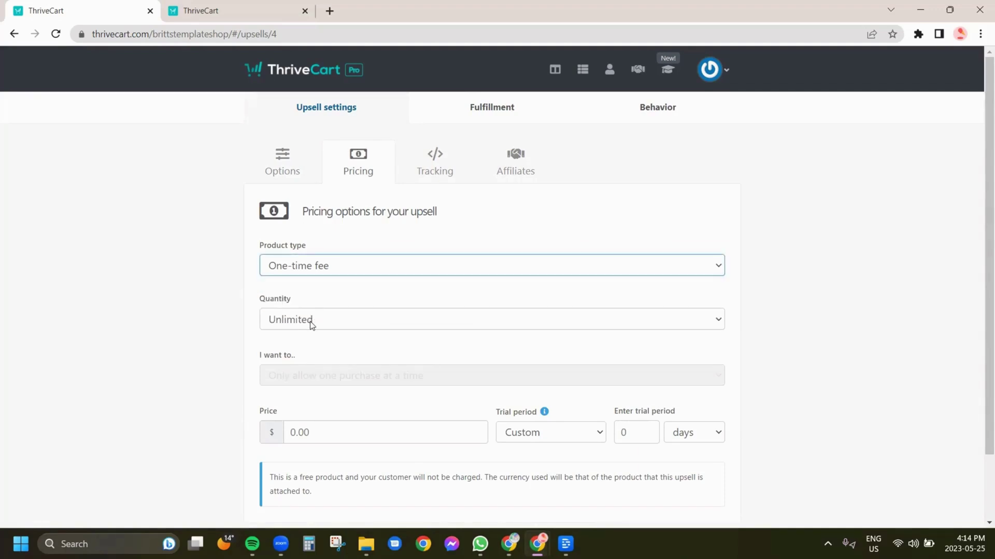
{"action": "left_click", "coordinate": [311, 324]}
{"action": "left_click", "coordinate": [309, 321]}
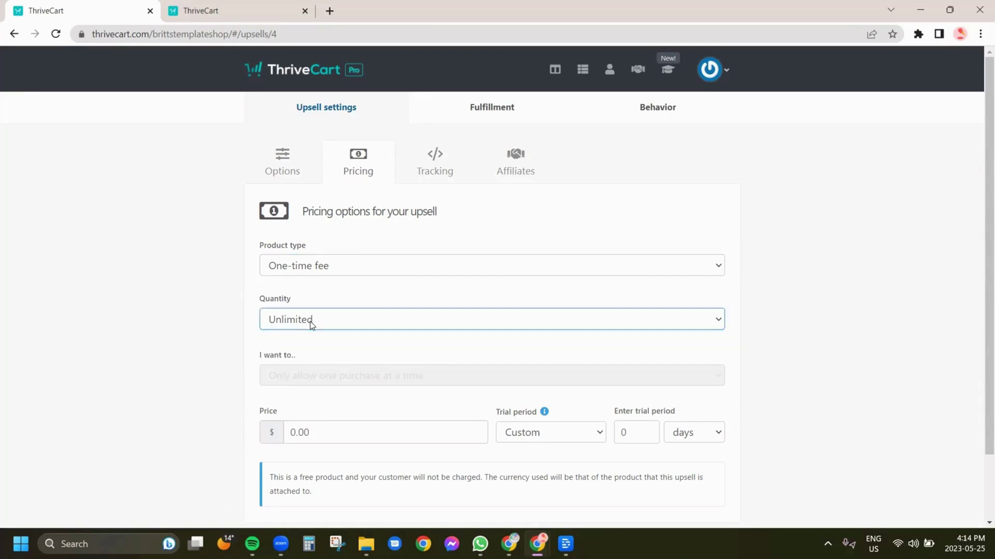
{"action": "scroll", "coordinate": [298, 288], "scroll_direction": "down", "scroll_amount": 2}
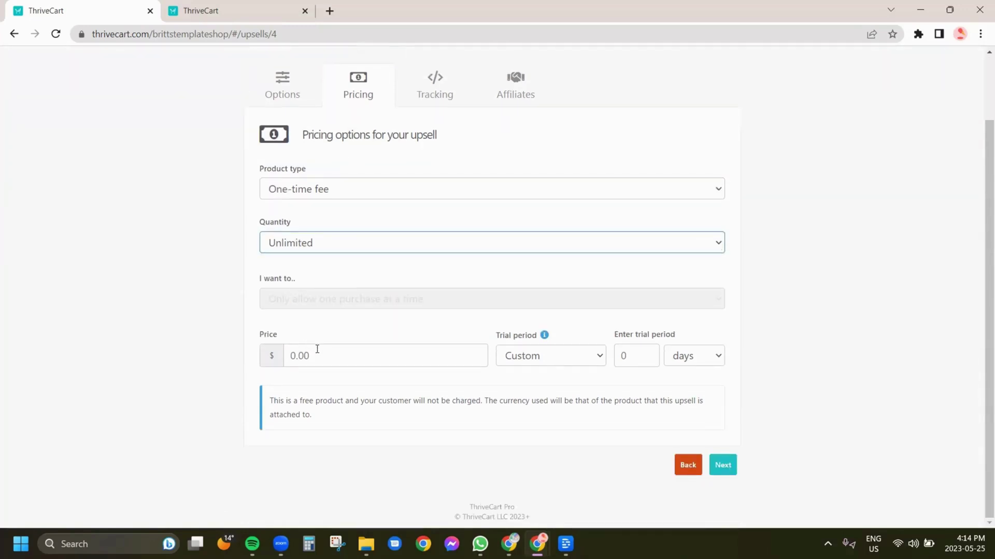
{"action": "left_click", "coordinate": [277, 354]}
{"action": "type", "text": "5"}
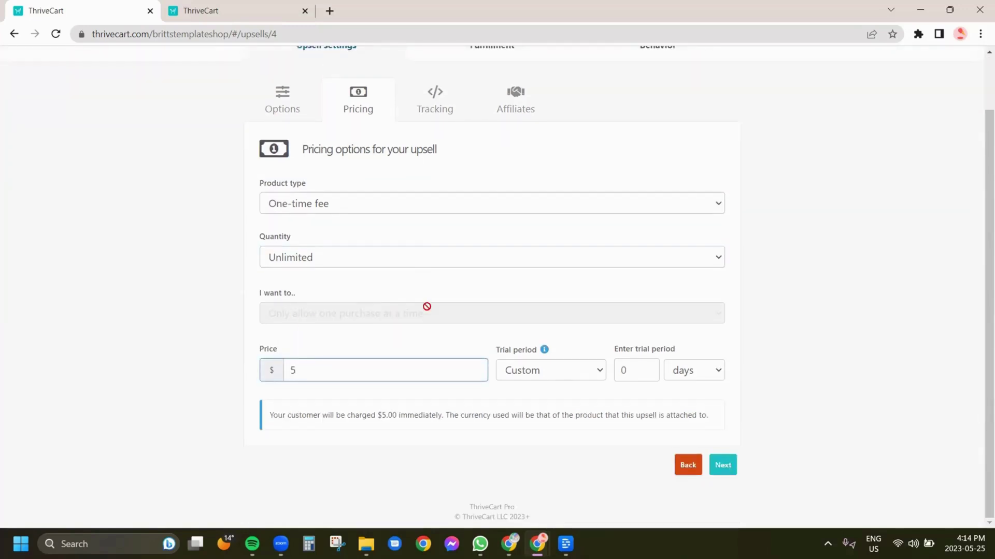
{"action": "left_click", "coordinate": [575, 397]}
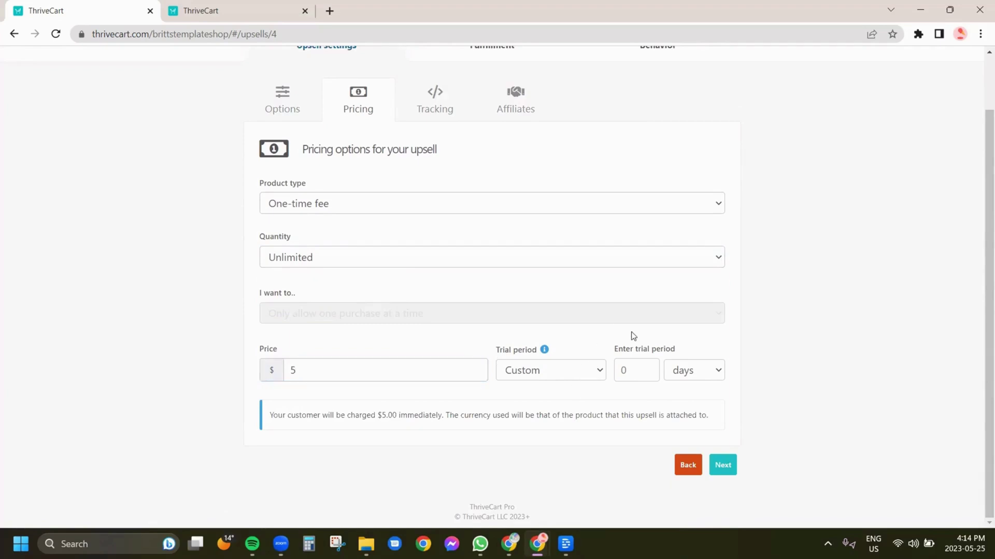
Step: Proceed to the upsell's fulfillment settings, leaving tracking code and affiliate promotion turned off
{"action": "left_click", "coordinate": [728, 468]}
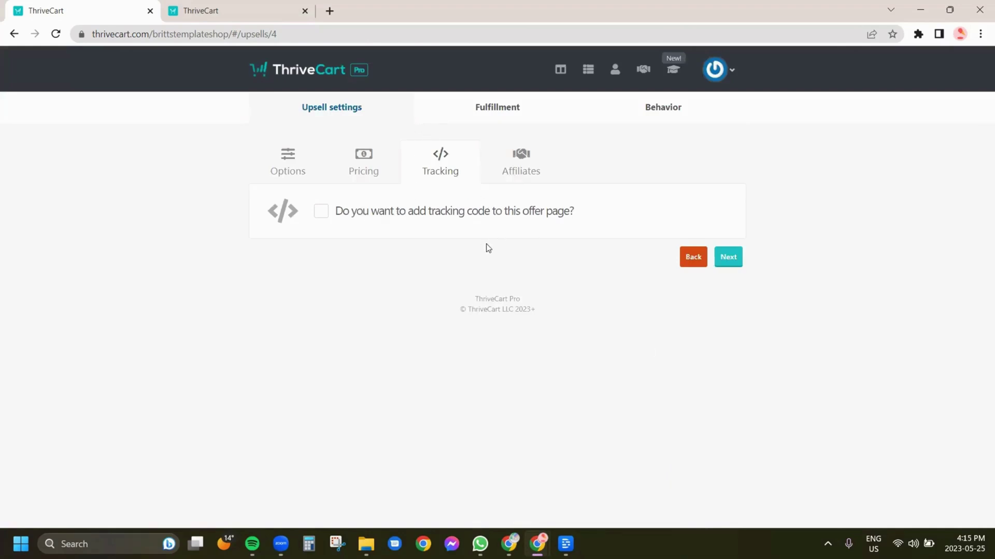
{"action": "left_click", "coordinate": [729, 258]}
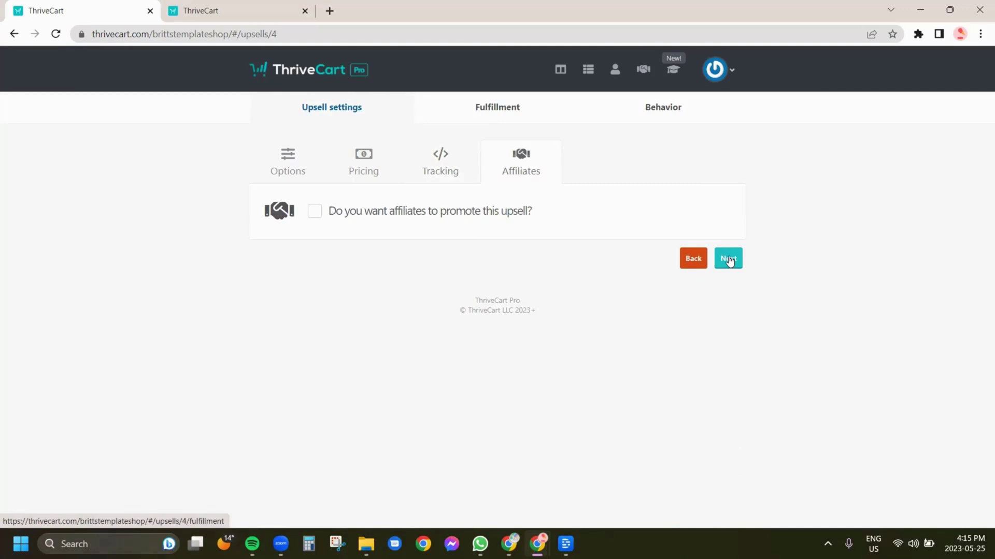
{"action": "left_click", "coordinate": [728, 259]}
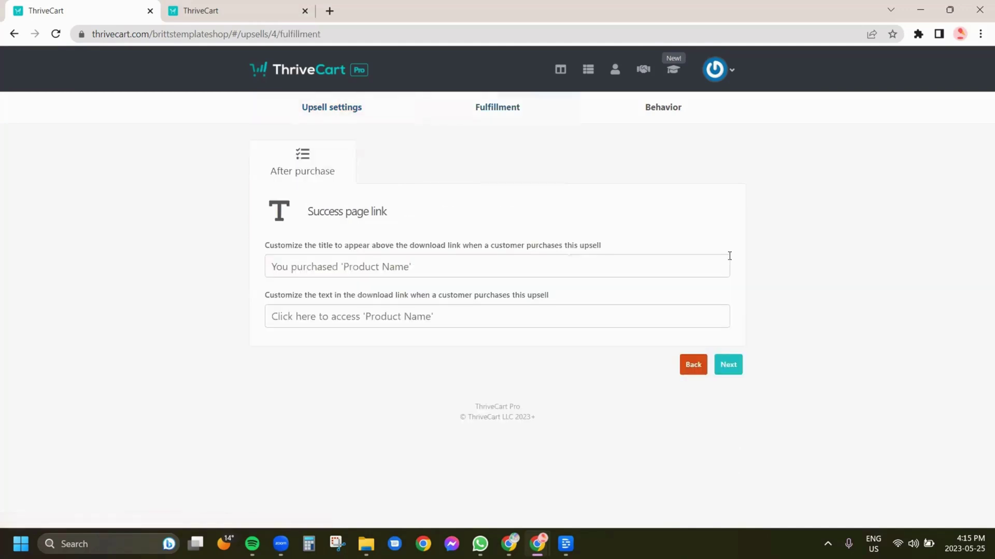
Step: Set the success page title to "You purchased a VIP breakthrough day with me!" and the link text to "Click here to book your VIP breakthrough day"
{"action": "left_click", "coordinate": [340, 273]}
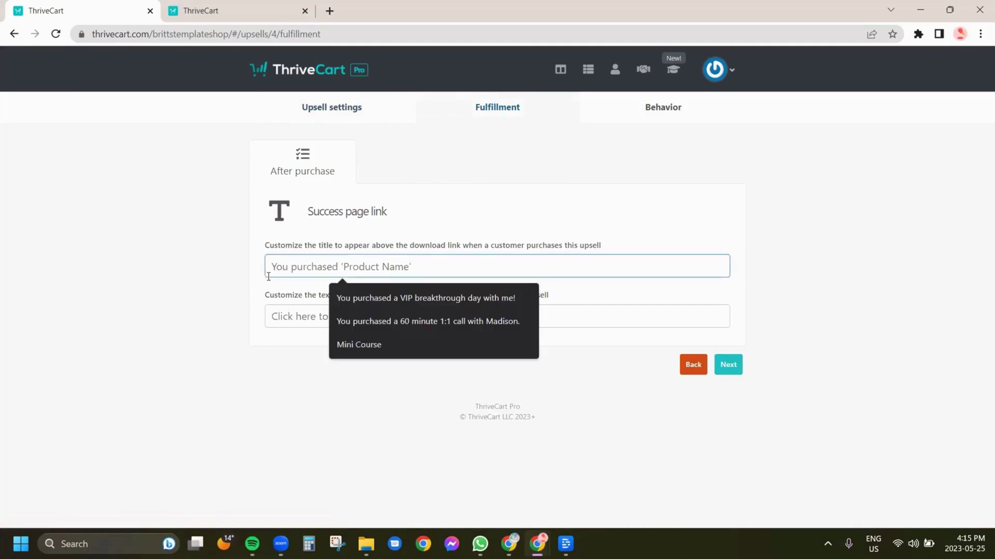
{"action": "left_click", "coordinate": [390, 297]}
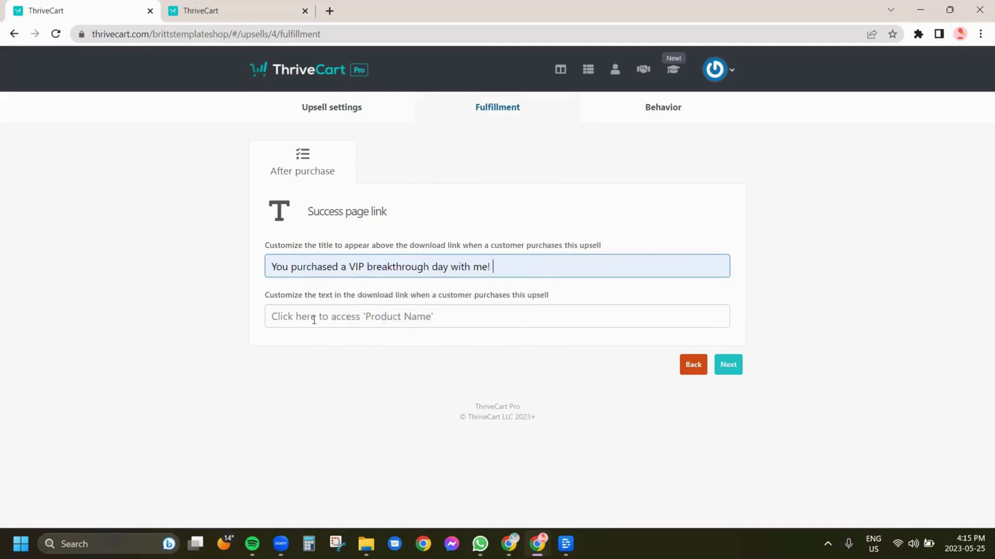
{"action": "left_click", "coordinate": [313, 319]}
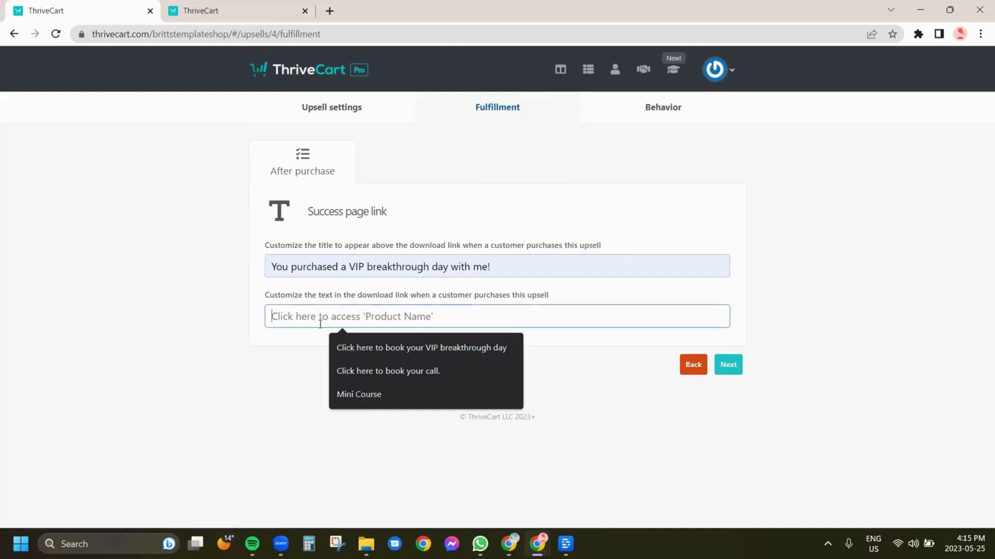
{"action": "left_click", "coordinate": [352, 348]}
{"action": "left_click", "coordinate": [477, 354]}
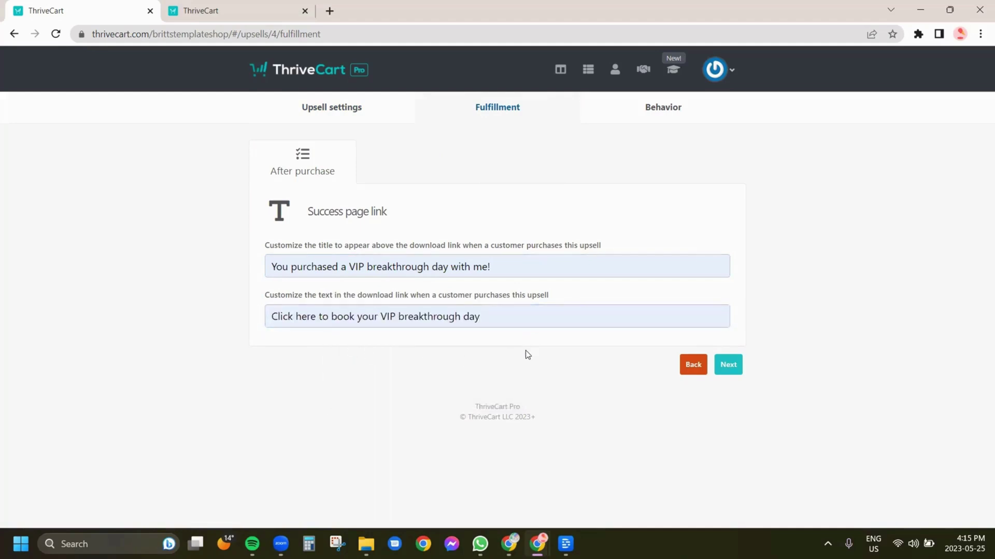
Step: Save the upsell without adding any behavior rules and return to the upsells list
{"action": "left_click", "coordinate": [729, 366]}
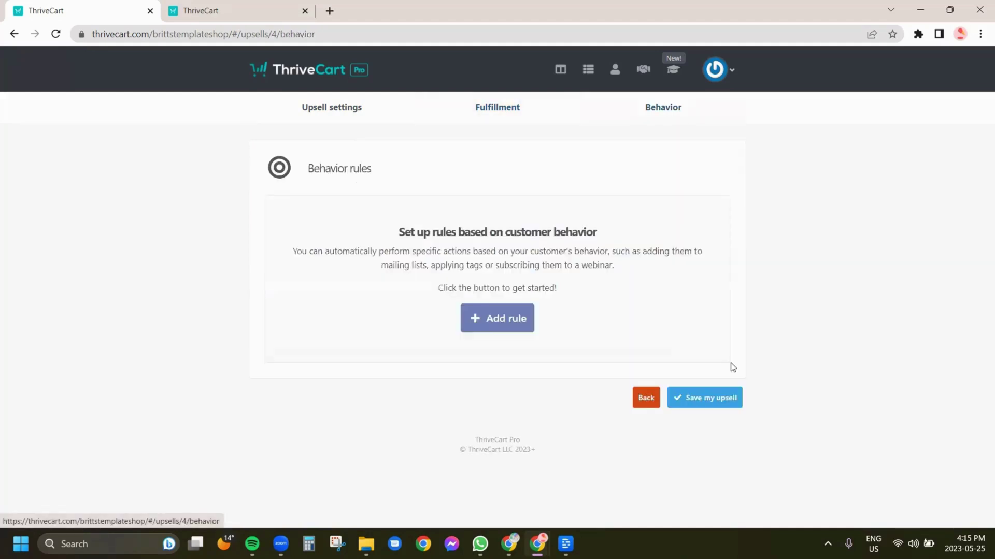
{"action": "left_click", "coordinate": [700, 401]}
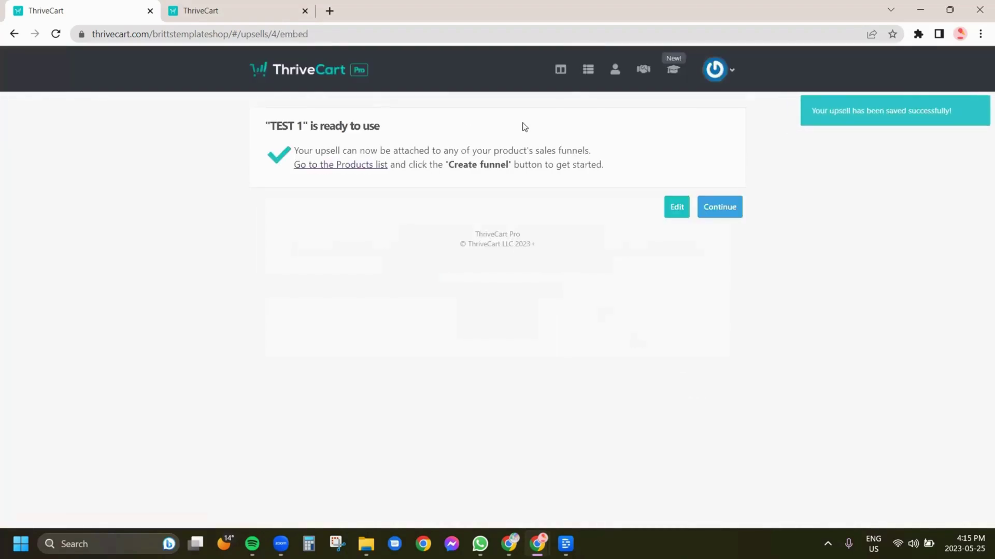
{"action": "left_click", "coordinate": [716, 210]}
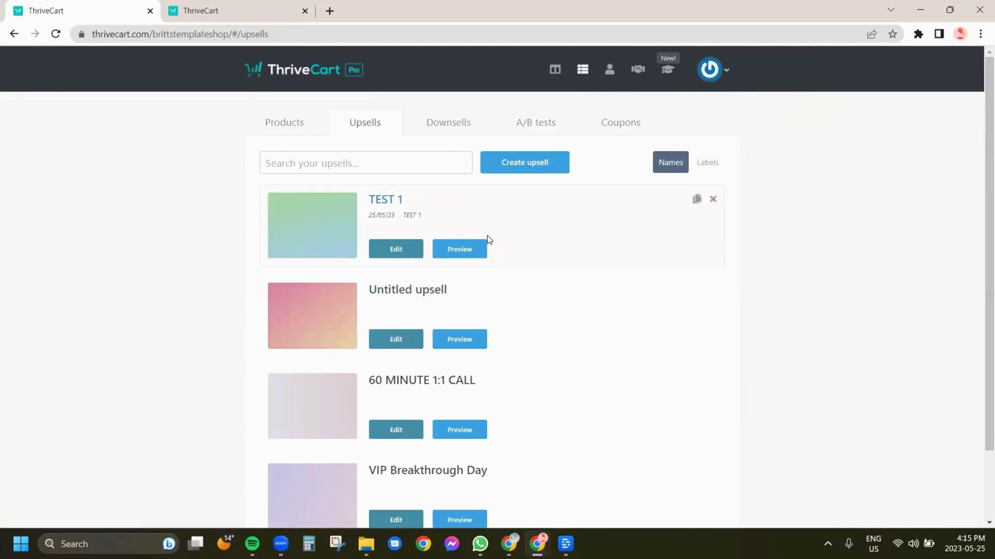
Step: Check the downsells list, and enable a sales funnel for the product "Untitled product"
{"action": "left_click", "coordinate": [435, 125]}
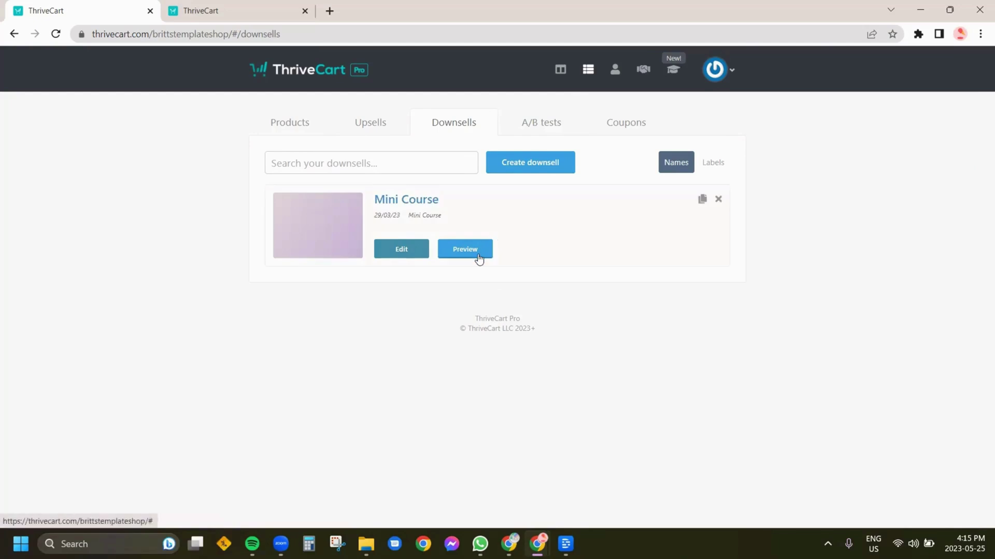
{"action": "left_click", "coordinate": [294, 124]}
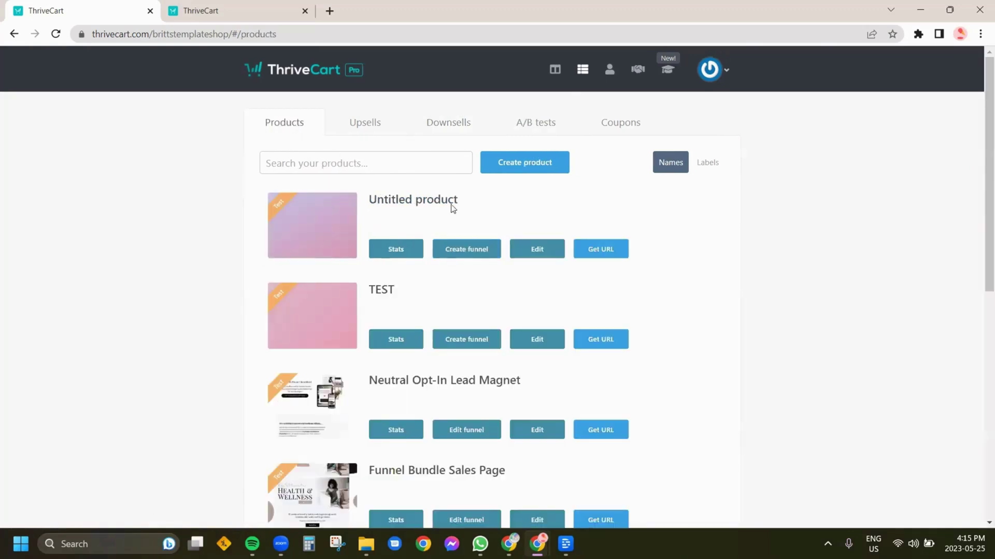
{"action": "left_click", "coordinate": [470, 252]}
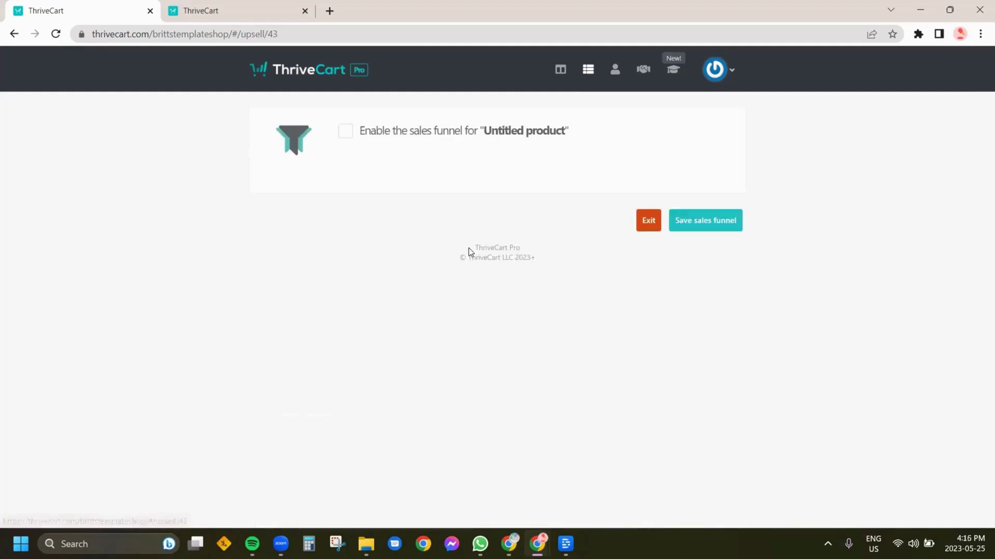
{"action": "left_click", "coordinate": [344, 132]}
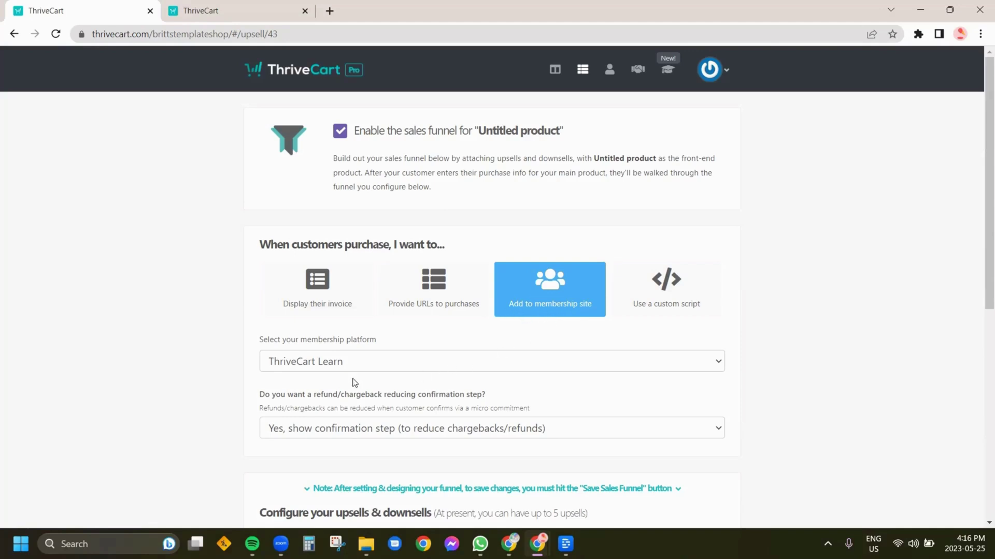
Step: Check the untitled product's fulfillment settings, reviewing the after-purchase options and the courses available to apply
{"action": "left_click", "coordinate": [226, 11]}
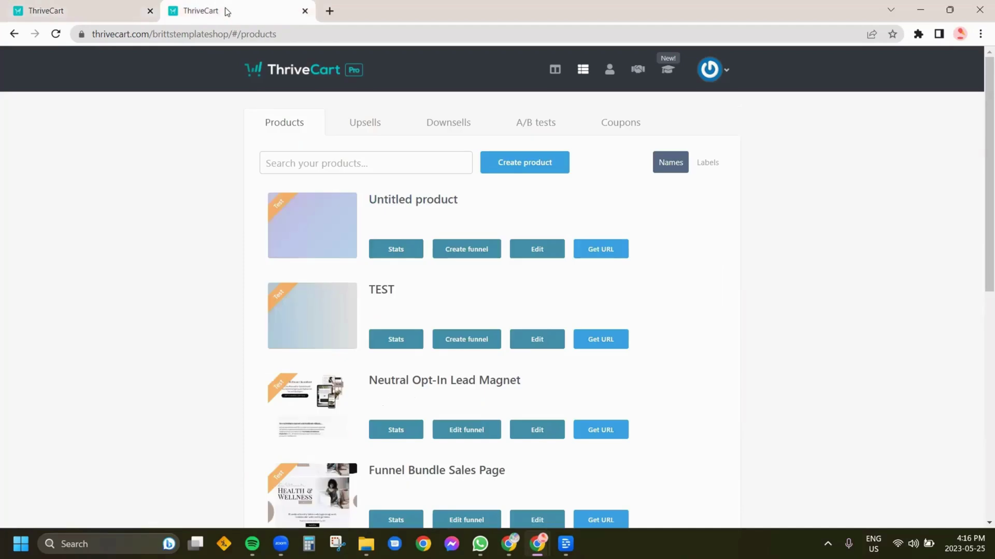
{"action": "left_click", "coordinate": [537, 250]}
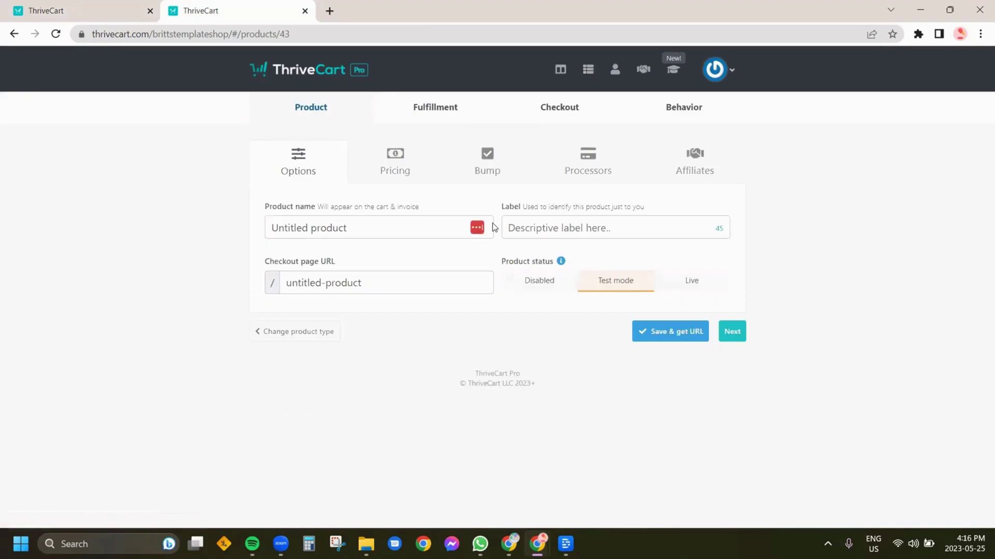
{"action": "left_click", "coordinate": [427, 108]}
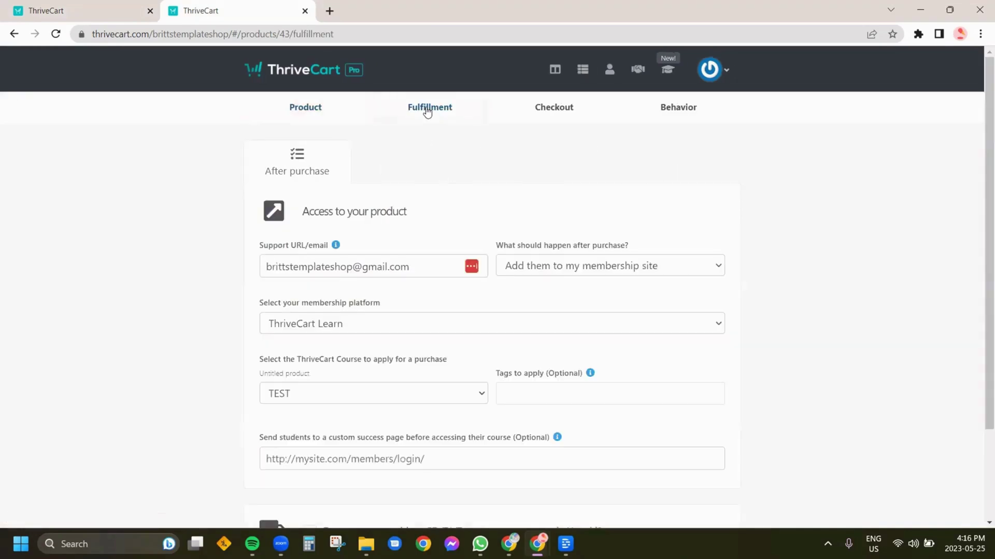
{"action": "left_click", "coordinate": [564, 269]}
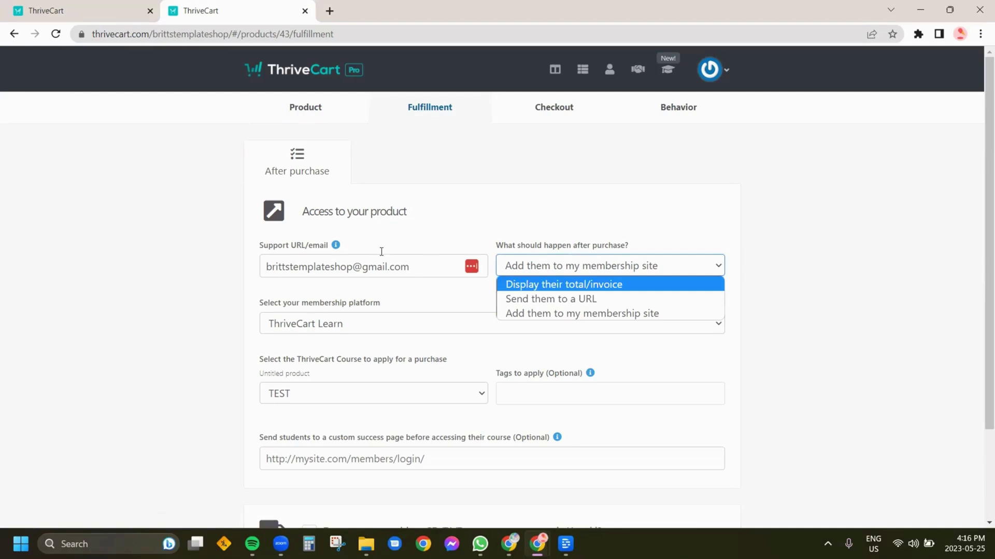
{"action": "left_click", "coordinate": [398, 222]}
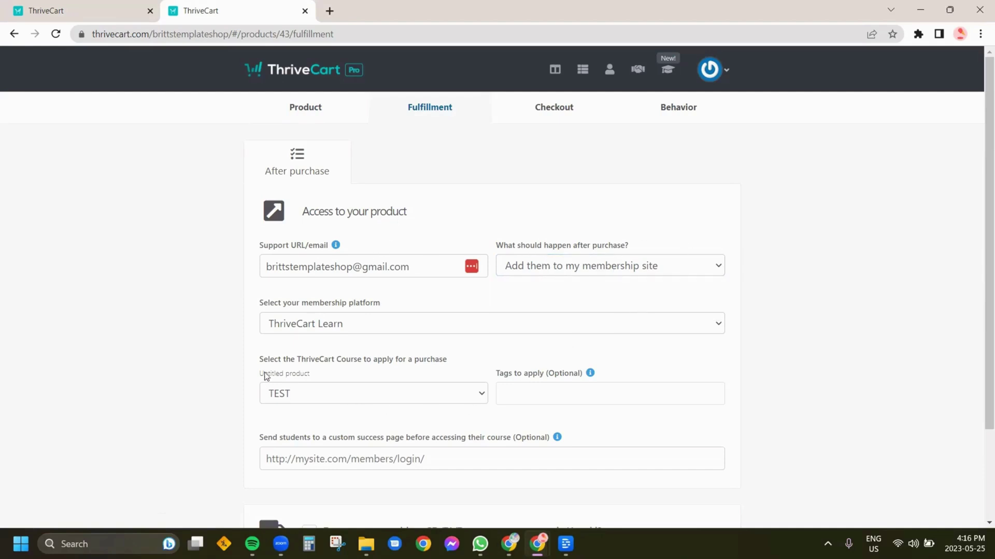
{"action": "left_click", "coordinate": [299, 402]}
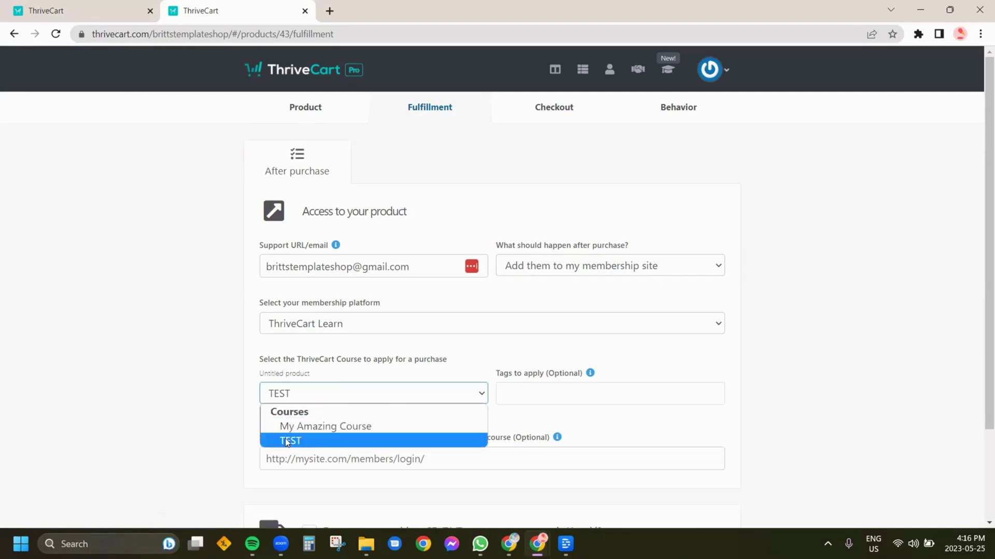
{"action": "left_click", "coordinate": [218, 383]}
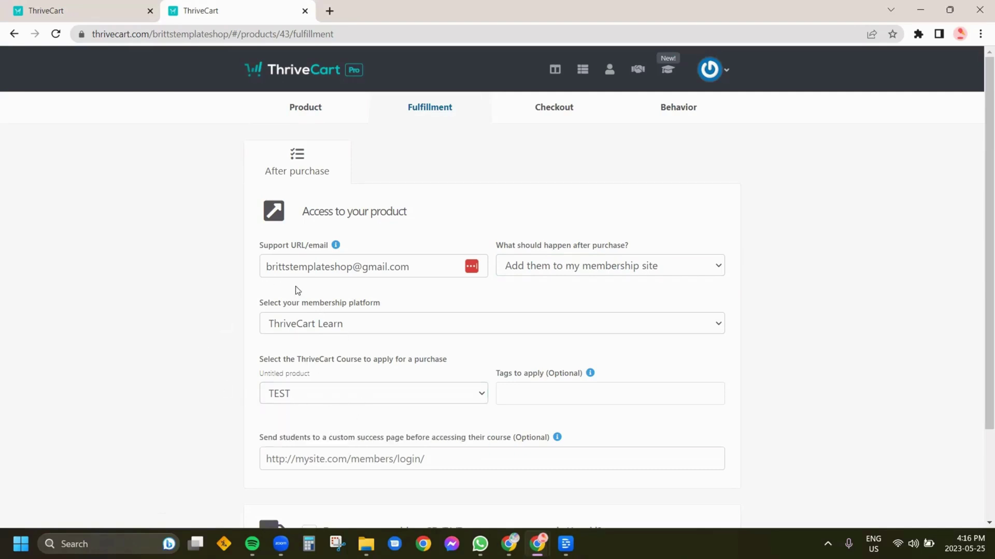
Step: Set funnel Upsell #1 to TEST 1 with My Amazing Course, and its downsell to Mini Course with the TEST course
{"action": "left_click", "coordinate": [107, 6]}
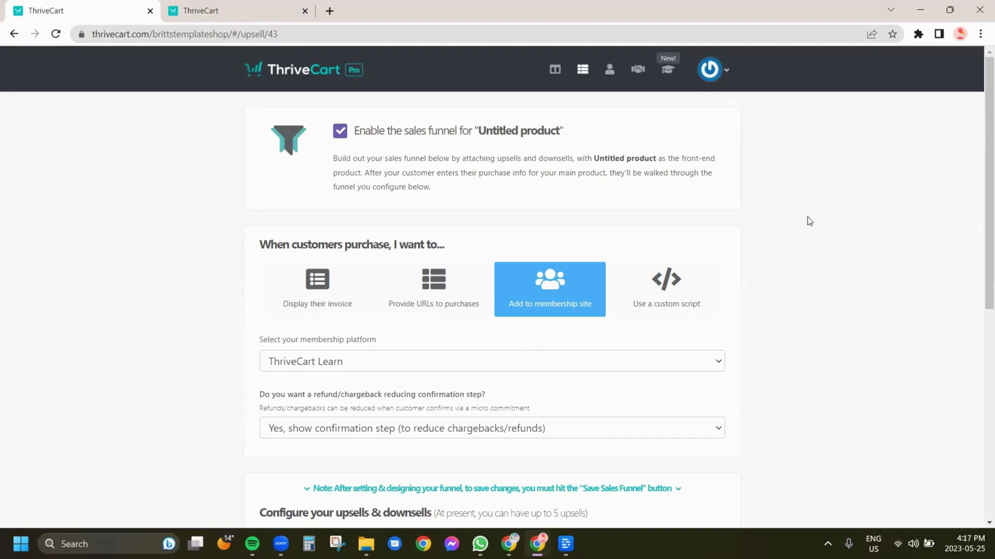
{"action": "scroll", "coordinate": [980, 125], "scroll_direction": "down", "scroll_amount": 2}
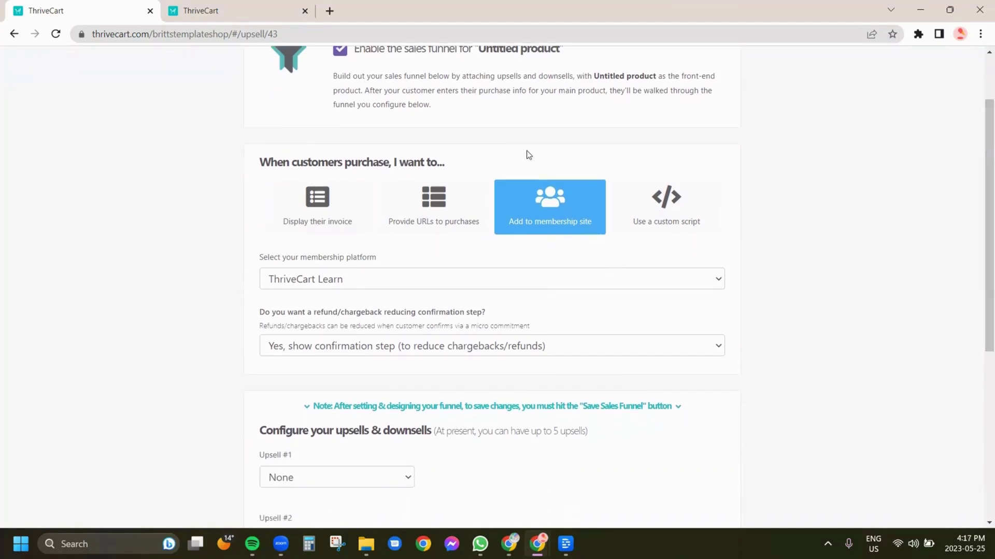
{"action": "scroll", "coordinate": [979, 181], "scroll_direction": "down", "scroll_amount": 3}
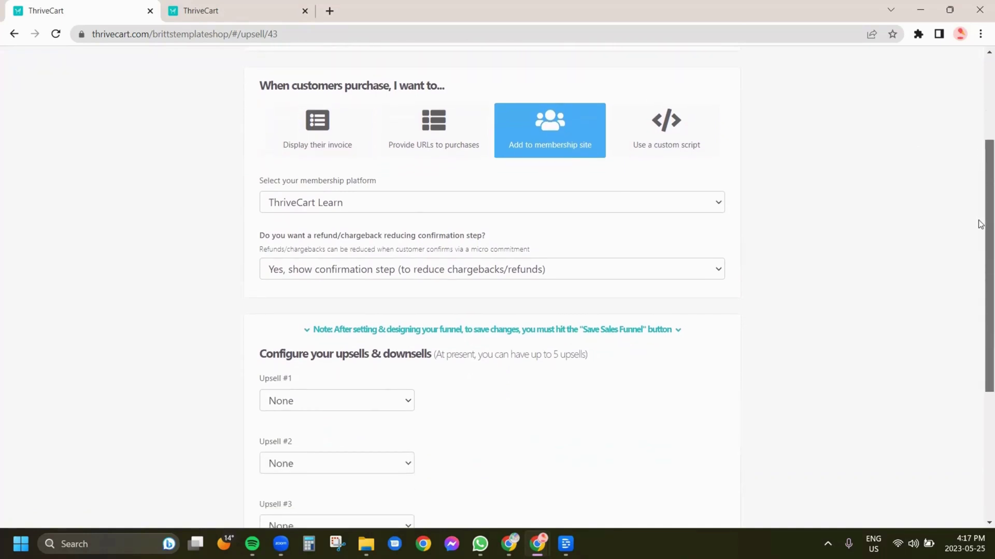
{"action": "left_click", "coordinate": [341, 348]}
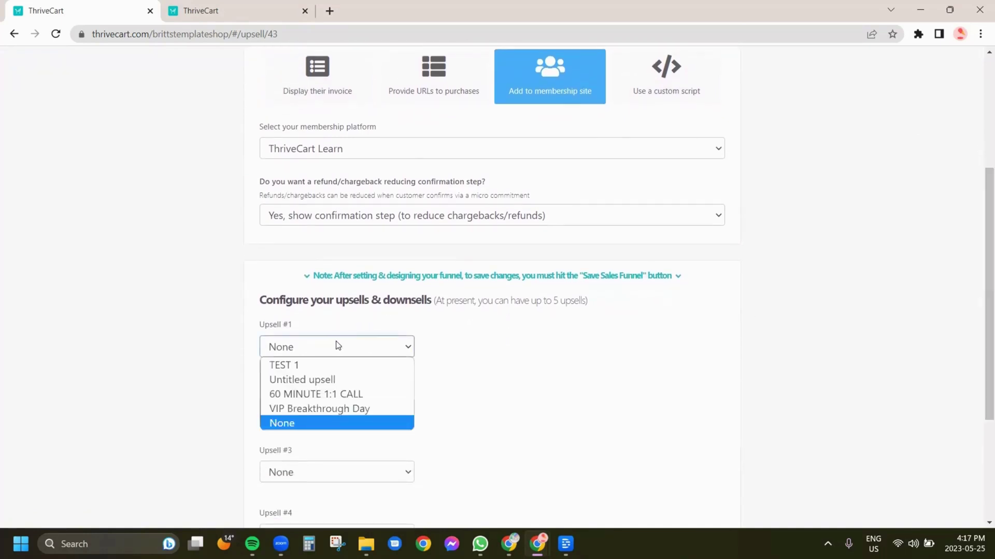
{"action": "left_click", "coordinate": [320, 365]}
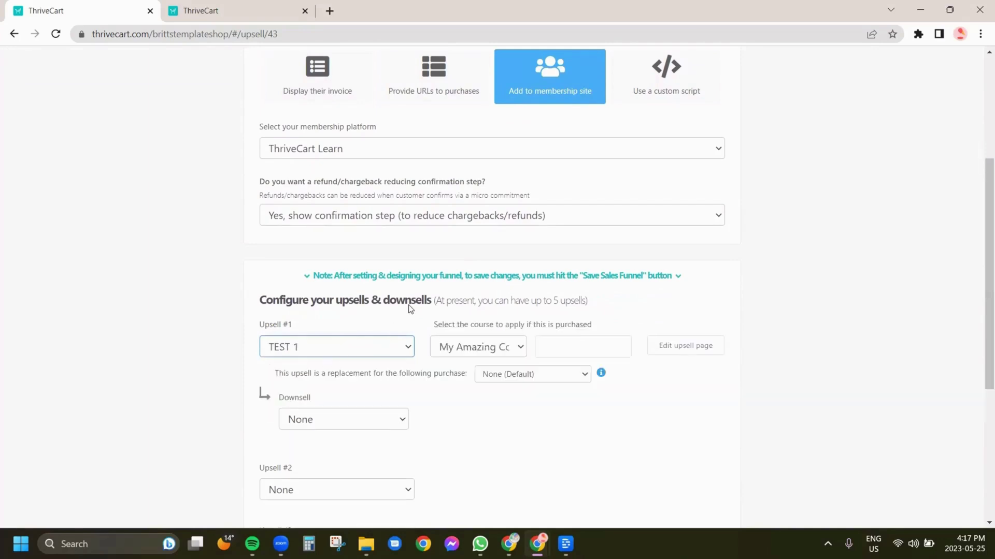
{"action": "left_click", "coordinate": [523, 352]}
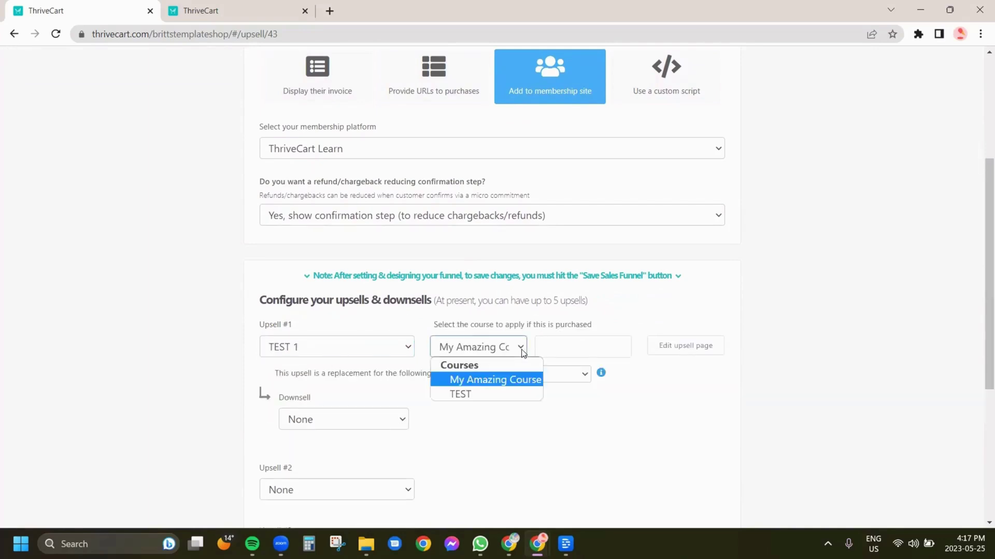
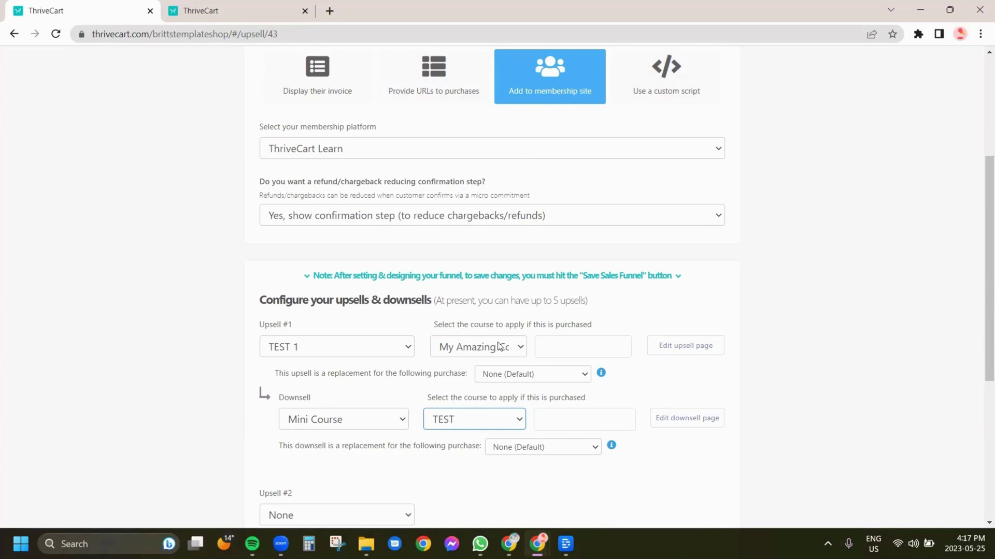
{"action": "left_click", "coordinate": [427, 79]}
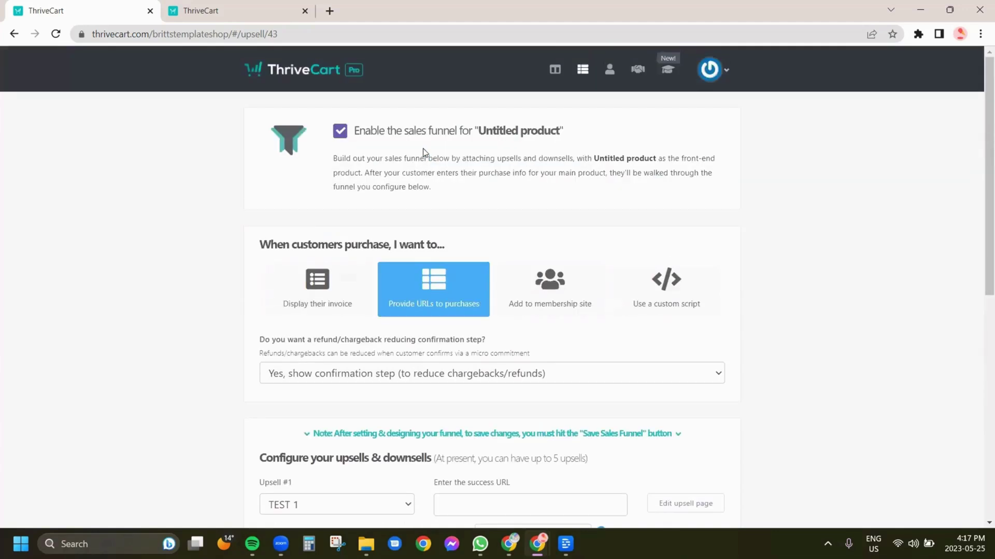
{"action": "type", "text": "http://www.brittstemplateshop.com"}
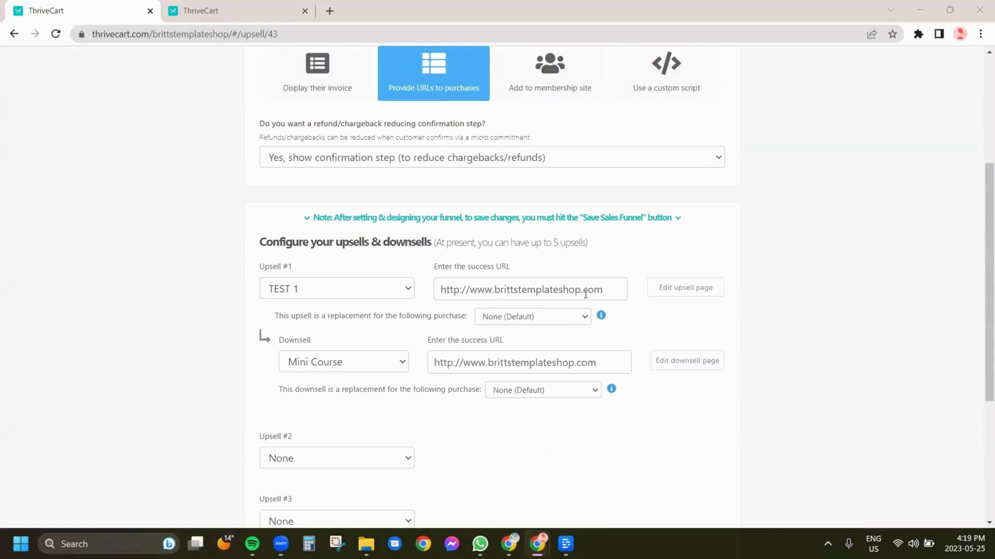
{"action": "left_click_drag", "start_coordinate": [609, 294], "coordinate": [419, 286]}
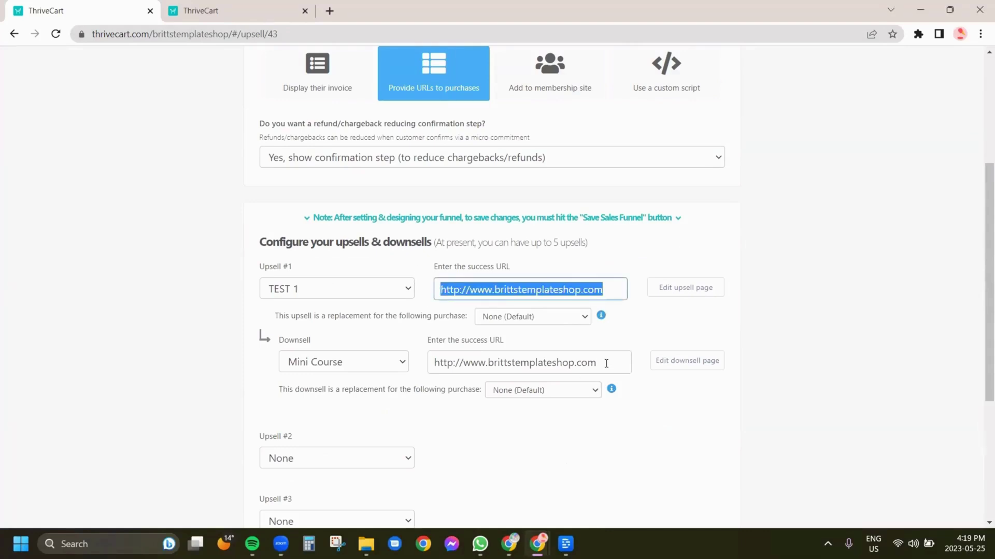
{"action": "left_click_drag", "start_coordinate": [606, 363], "coordinate": [434, 364]}
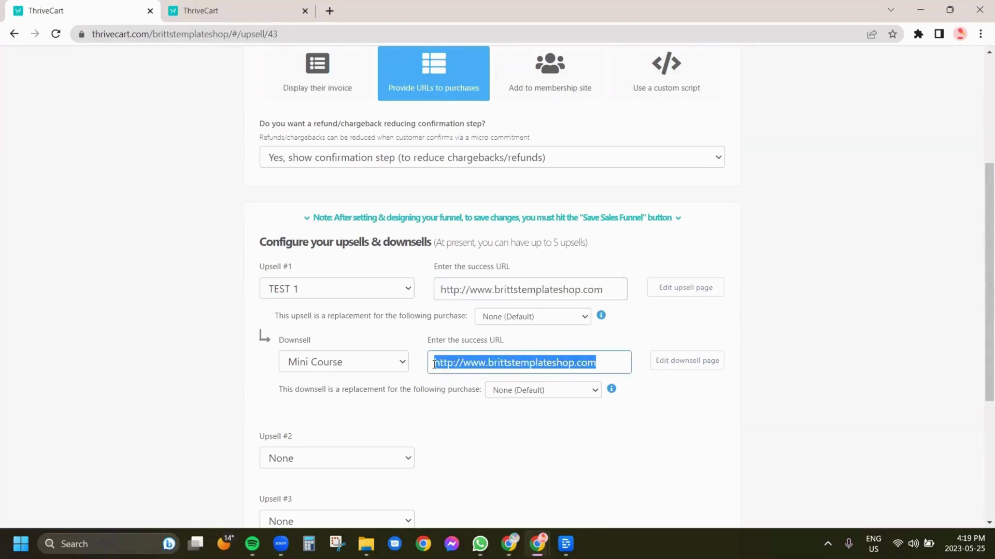
{"action": "left_click", "coordinate": [553, 368]}
{"action": "left_click_drag", "start_coordinate": [597, 363], "coordinate": [434, 367]}
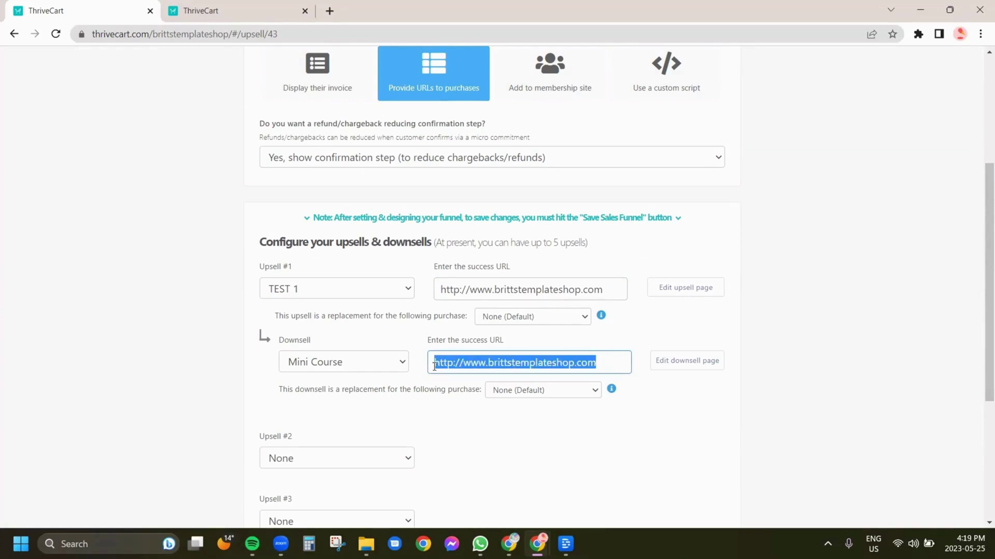
{"action": "left_click", "coordinate": [460, 367]}
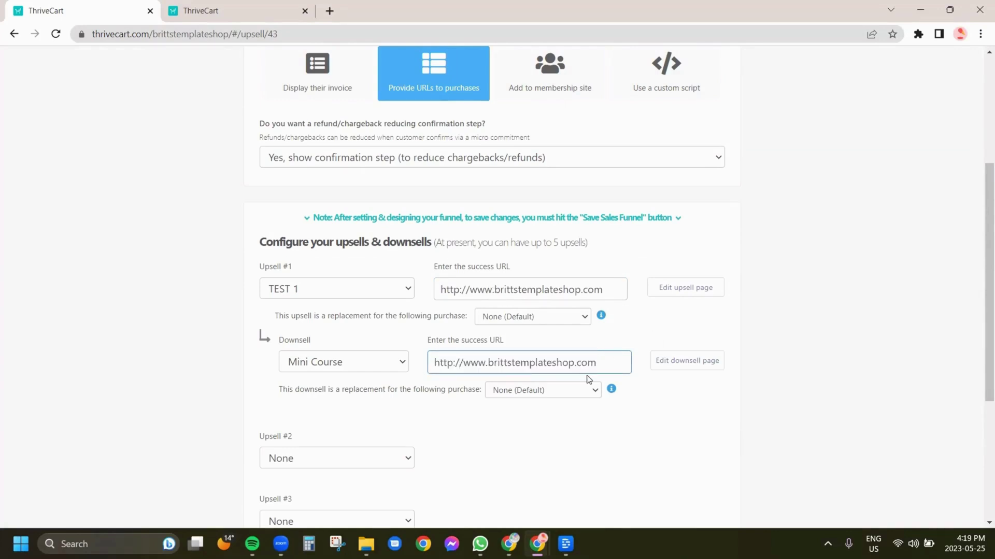
Step: Save the sales funnel and reopen the untitled product's funnel for editing from the products list
{"action": "scroll", "coordinate": [588, 380], "scroll_direction": "down", "scroll_amount": 5}
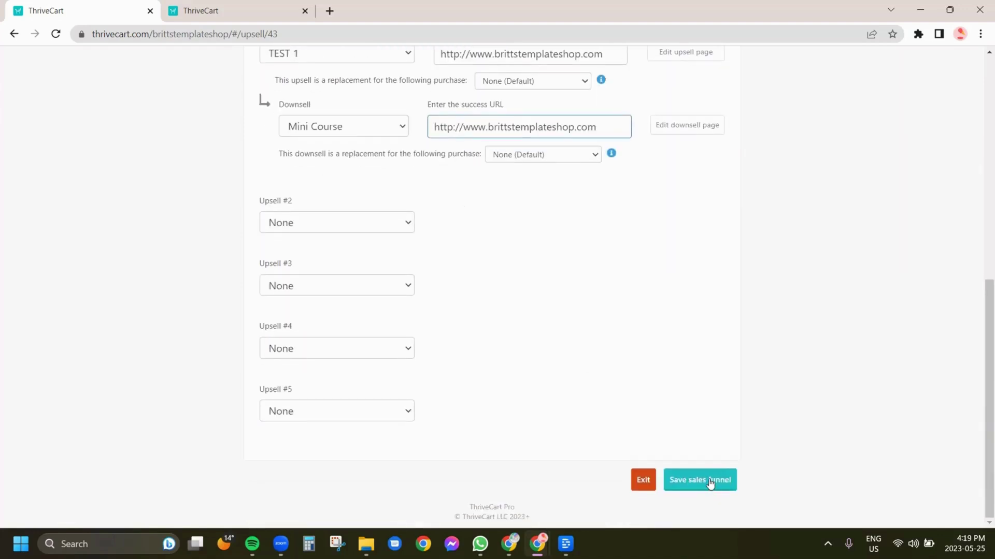
{"action": "left_click", "coordinate": [709, 480]}
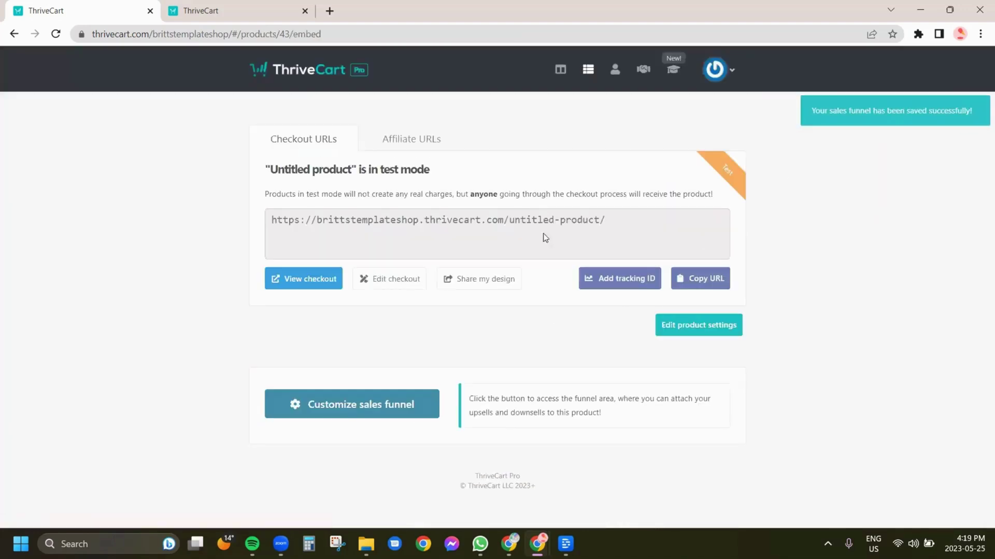
{"action": "left_click", "coordinate": [588, 69]}
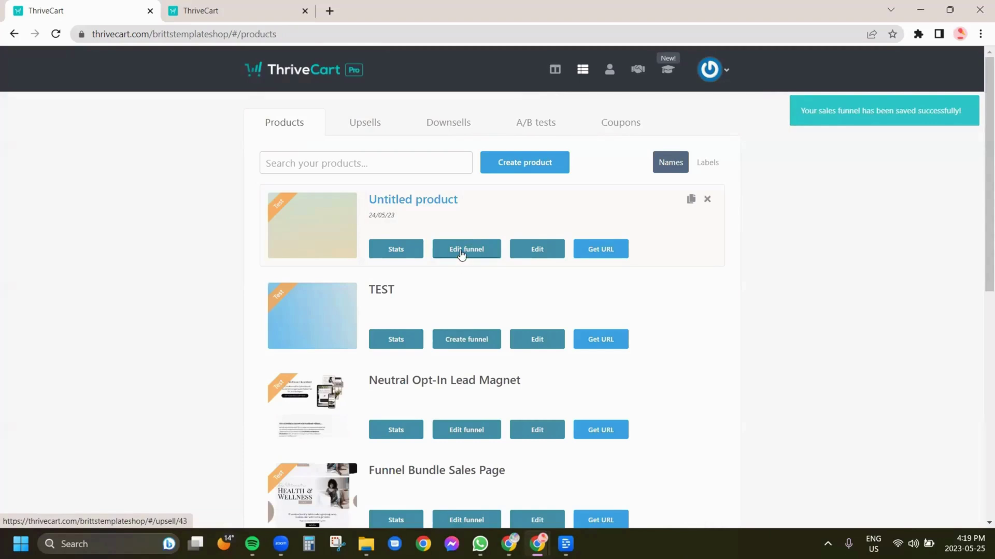
{"action": "left_click", "coordinate": [461, 254]}
Step: Review the funnel's after-purchase delivery choice against the courses assigned to Upsell #1 and its downsell
{"action": "scroll", "coordinate": [455, 272], "scroll_direction": "down", "scroll_amount": 4}
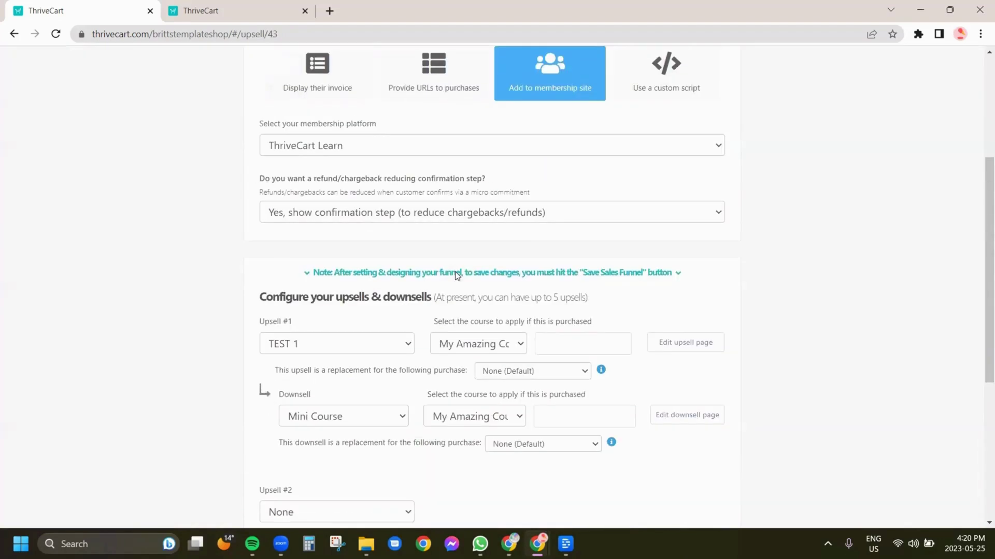
{"action": "scroll", "coordinate": [518, 210], "scroll_direction": "up", "scroll_amount": 4}
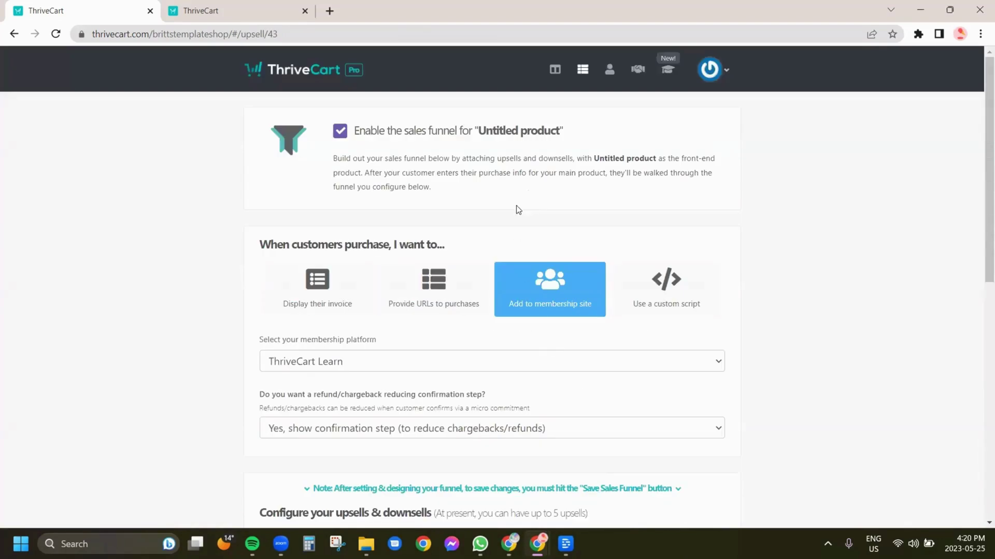
{"action": "scroll", "coordinate": [516, 301], "scroll_direction": "down", "scroll_amount": 4}
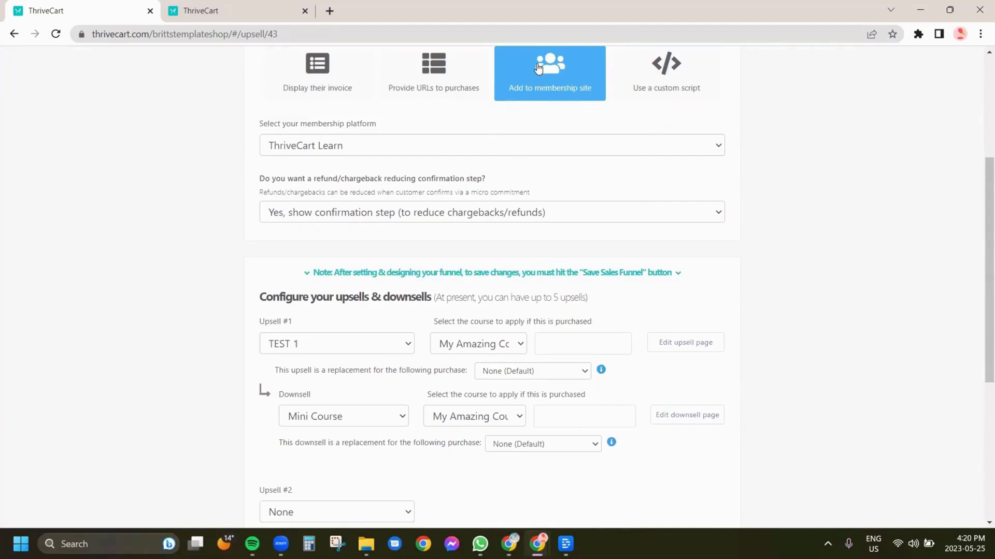
{"action": "scroll", "coordinate": [541, 83], "scroll_direction": "down", "scroll_amount": 4}
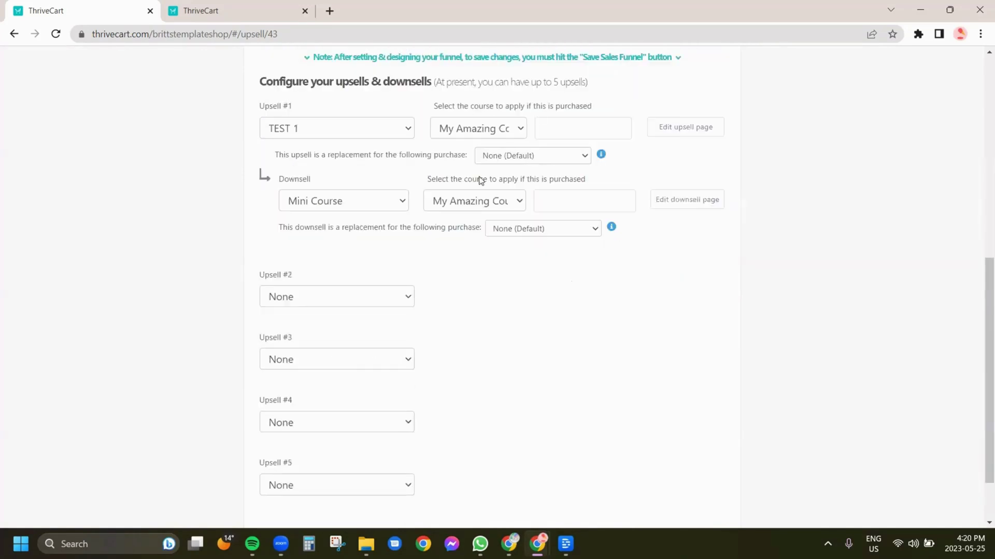
{"action": "scroll", "coordinate": [477, 273], "scroll_direction": "up", "scroll_amount": 4}
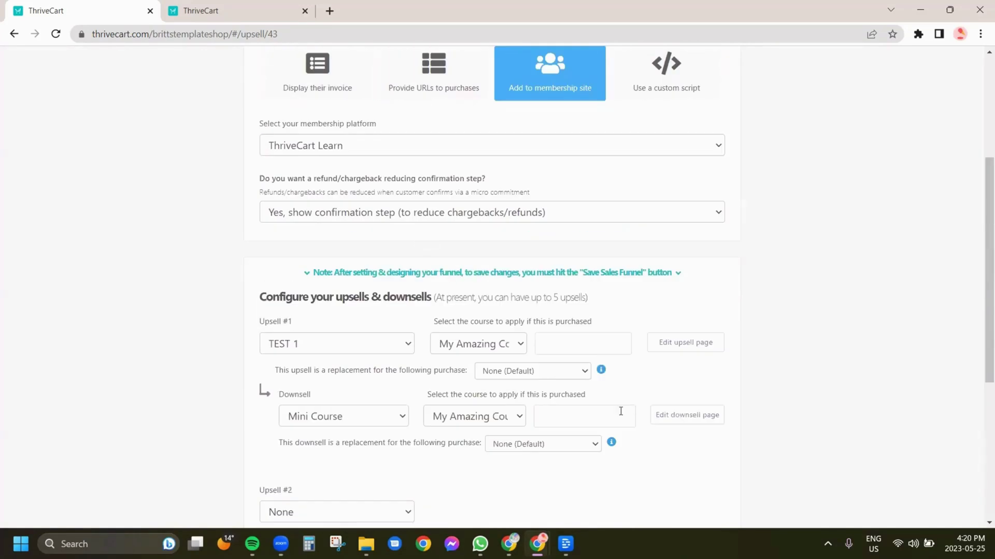
{"action": "scroll", "coordinate": [571, 455], "scroll_direction": "up", "scroll_amount": 4}
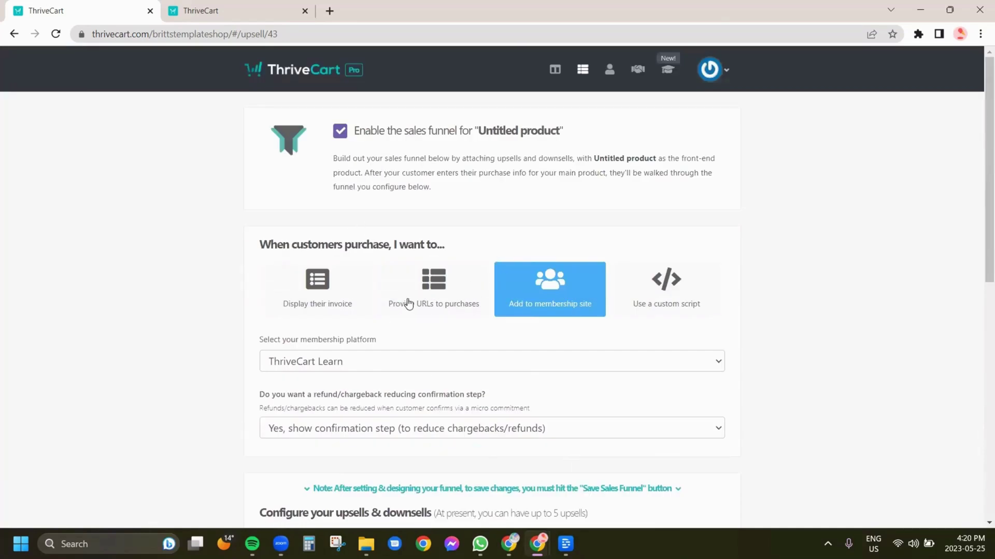
{"action": "scroll", "coordinate": [451, 297], "scroll_direction": "down", "scroll_amount": 4}
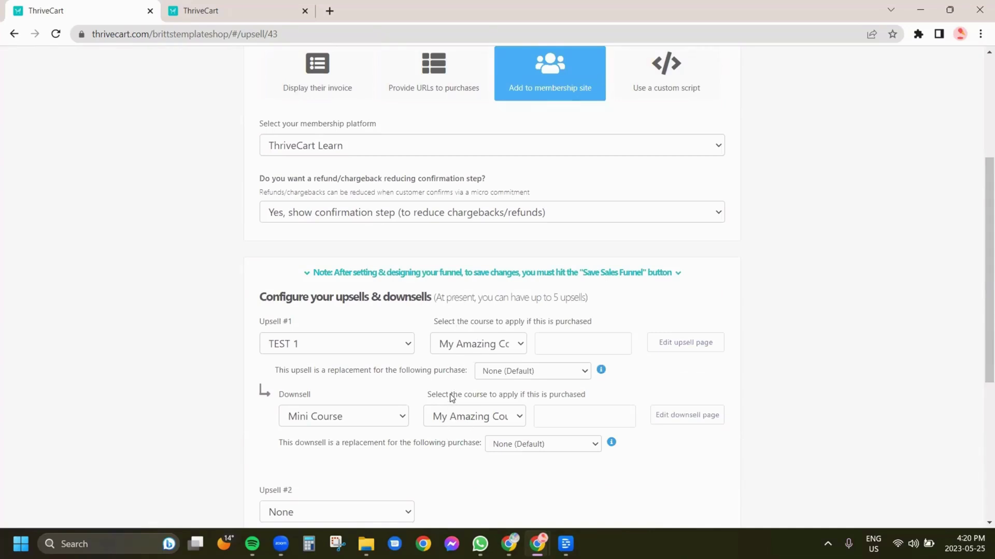
{"action": "scroll", "coordinate": [458, 407], "scroll_direction": "up", "scroll_amount": 4}
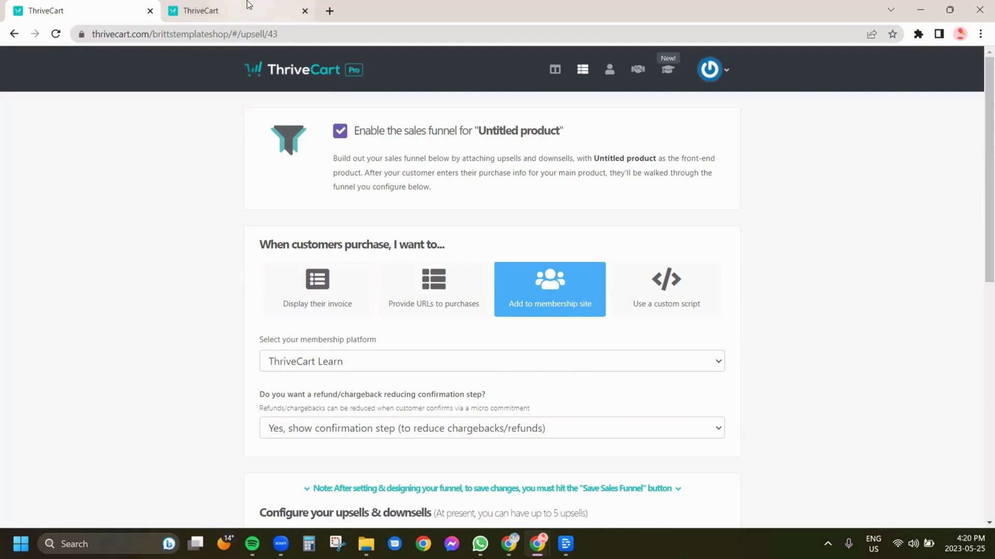
Step: Compare the product's after-purchase options in its fulfillment settings with the delivery choice and upsell setup in the funnel
{"action": "left_click", "coordinate": [283, 13]}
{"action": "left_click", "coordinate": [666, 262]}
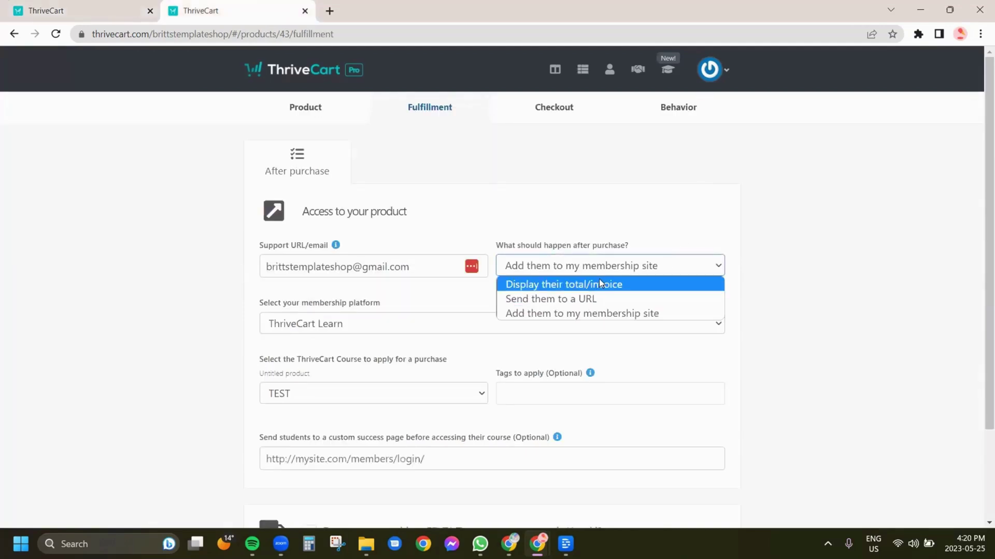
{"action": "left_click", "coordinate": [86, 10]}
{"action": "scroll", "coordinate": [207, 328], "scroll_direction": "down", "scroll_amount": 4}
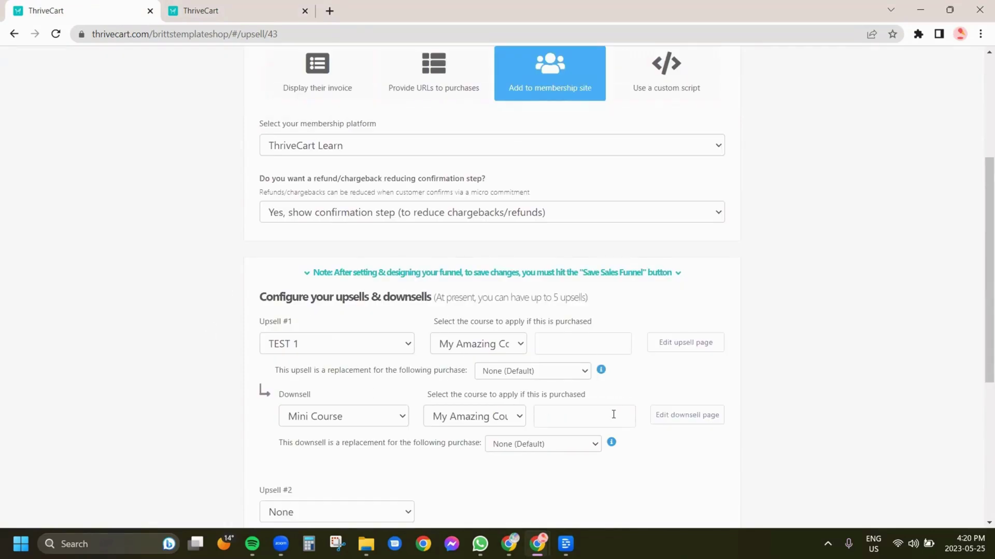
{"action": "scroll", "coordinate": [510, 299], "scroll_direction": "up", "scroll_amount": 4}
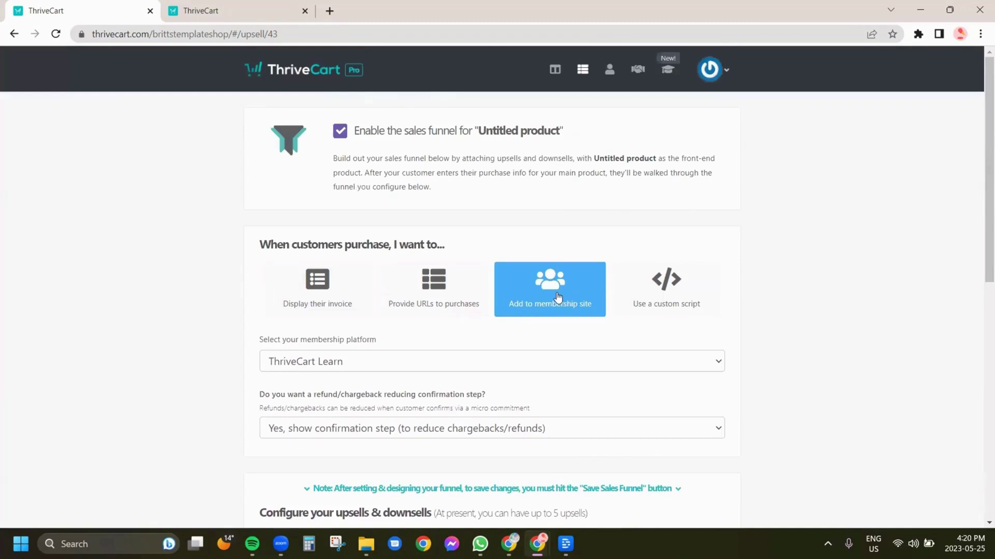
{"action": "scroll", "coordinate": [304, 428], "scroll_direction": "down", "scroll_amount": 4}
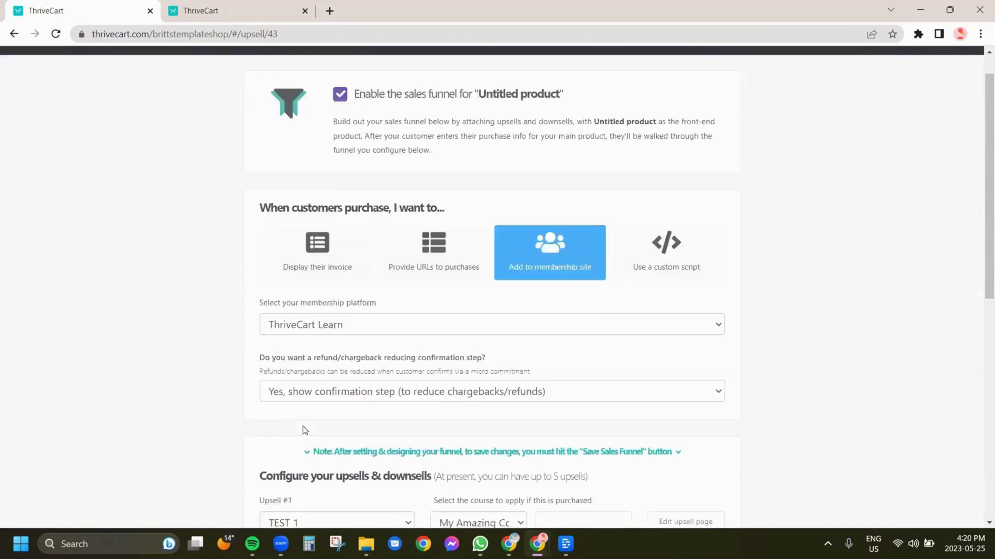
Step: Review the funnel's refund/chargeback confirmation choices, keeping "Yes, show confirmation step (to reduce chargebacks/refunds)"
{"action": "left_click", "coordinate": [295, 220]}
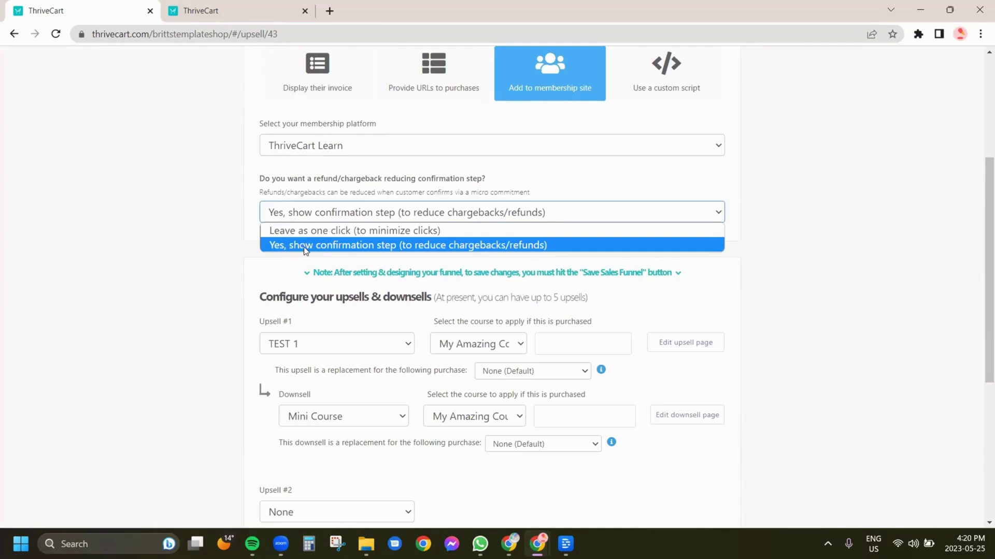
{"action": "left_click", "coordinate": [401, 248]}
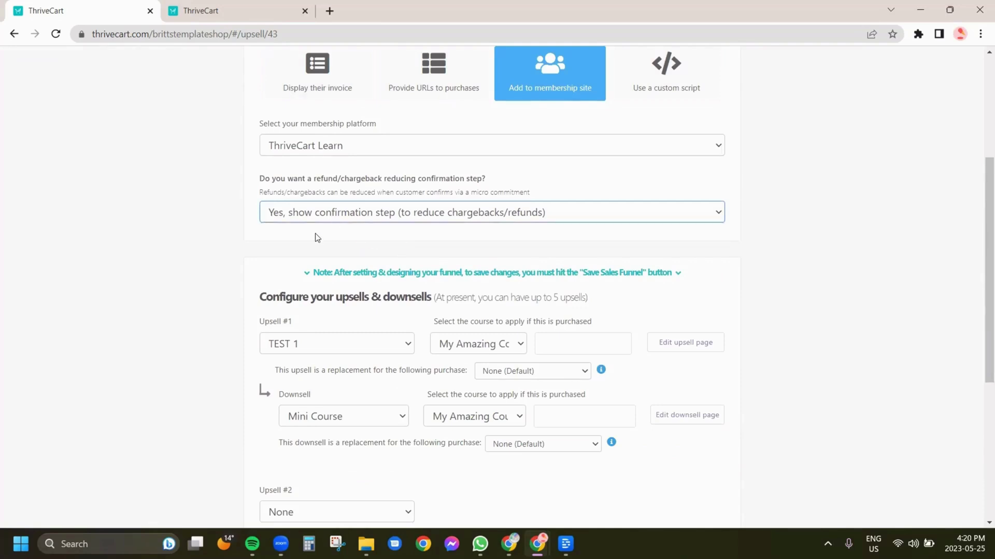
{"action": "left_click", "coordinate": [328, 225]}
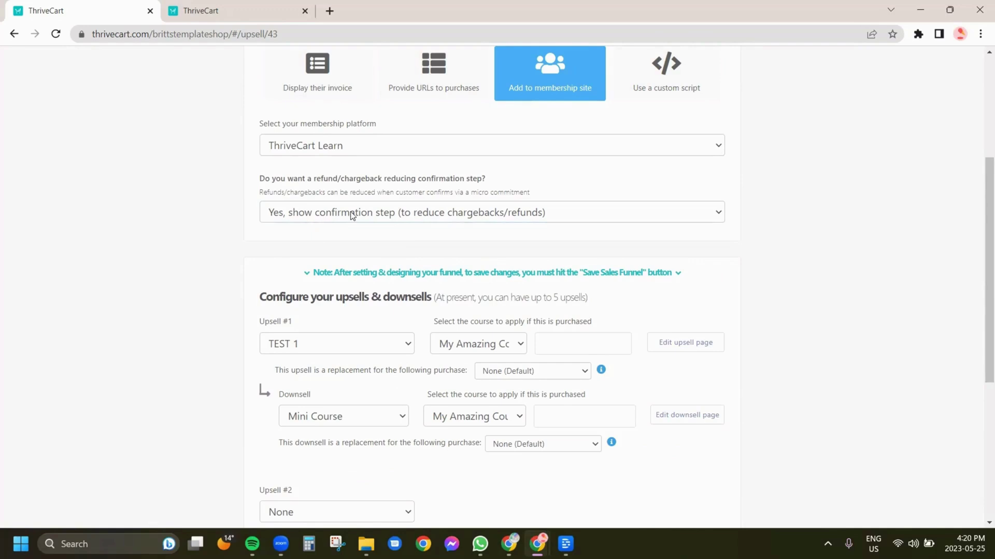
{"action": "left_click", "coordinate": [389, 216]}
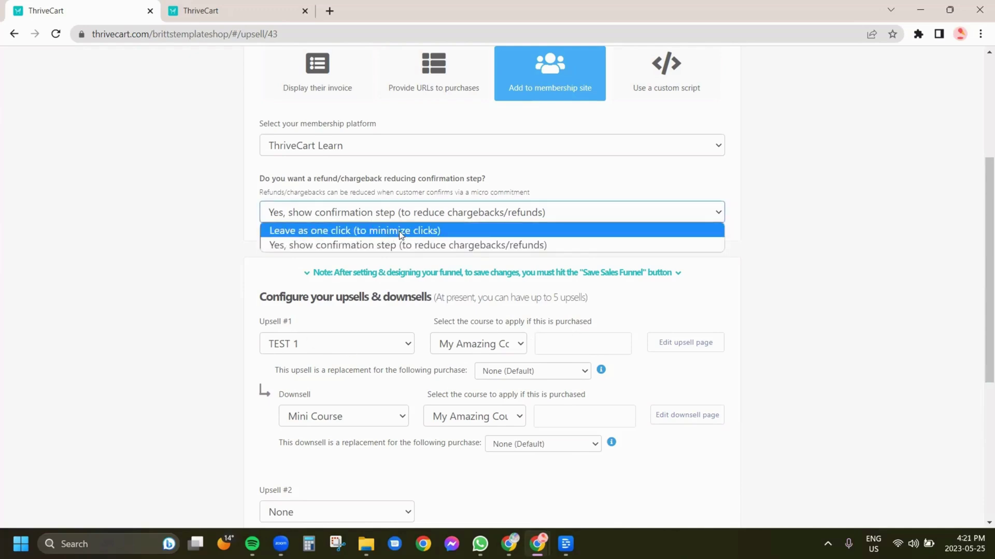
{"action": "left_click", "coordinate": [377, 245]}
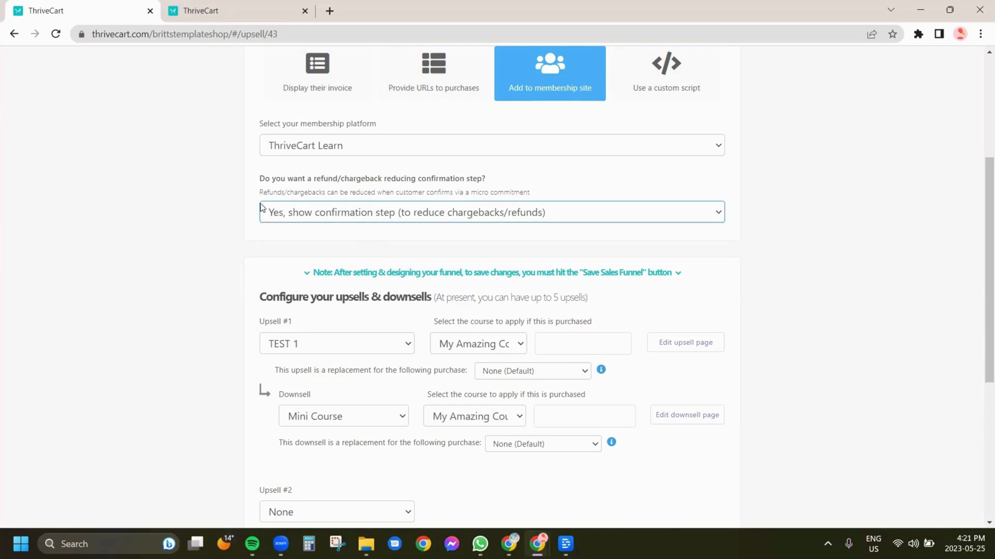
{"action": "left_click", "coordinate": [366, 244]}
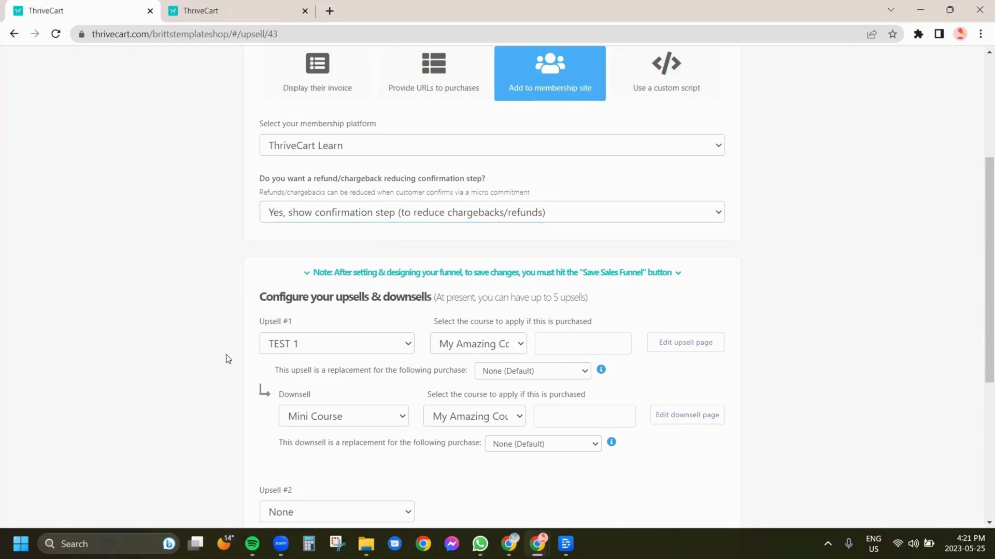
Step: Open the TEST 1 upsell page in ThriveCart's upsell editor, inspect its progress bar and offer box options, and save the page
{"action": "scroll", "coordinate": [726, 348], "scroll_direction": "down", "scroll_amount": 5}
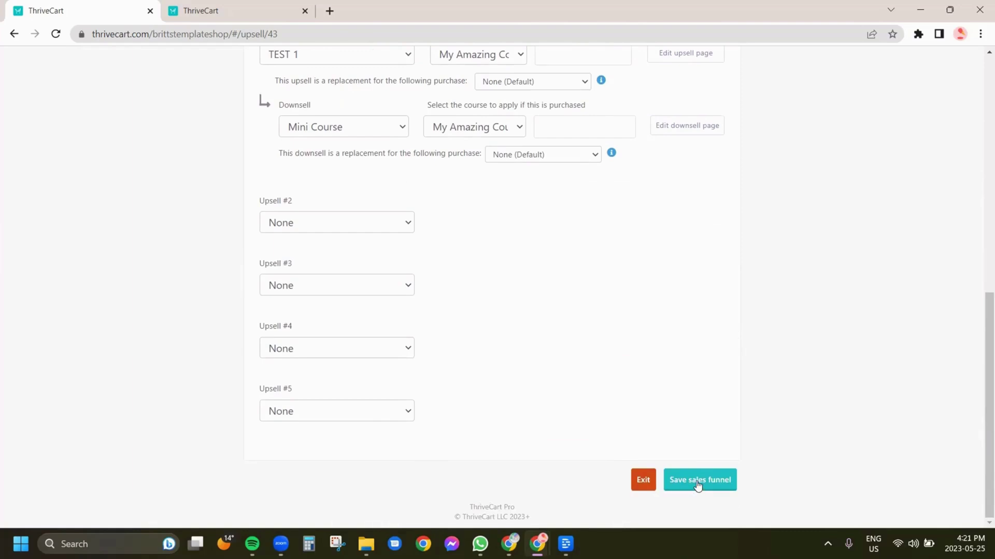
{"action": "scroll", "coordinate": [675, 418], "scroll_direction": "up", "scroll_amount": 4}
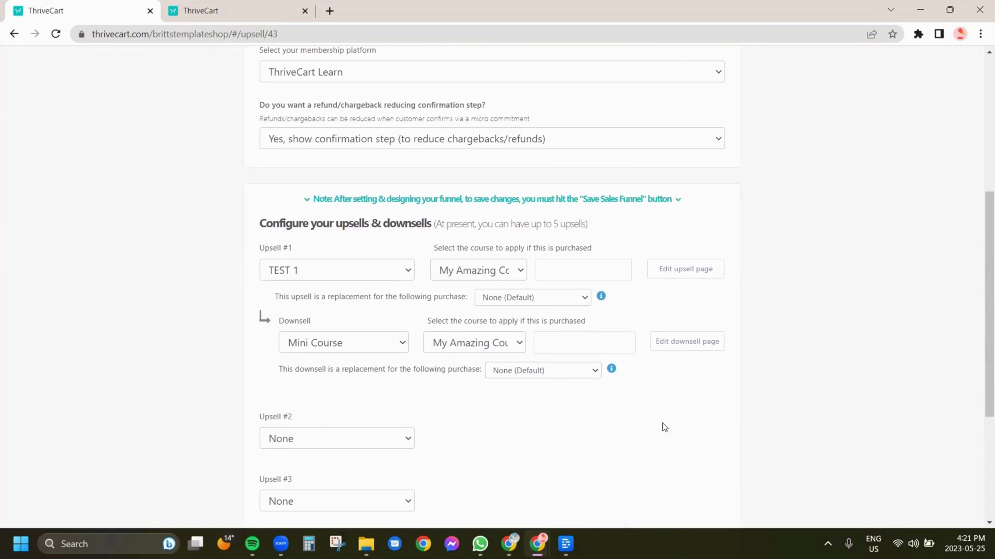
{"action": "left_click", "coordinate": [685, 270]}
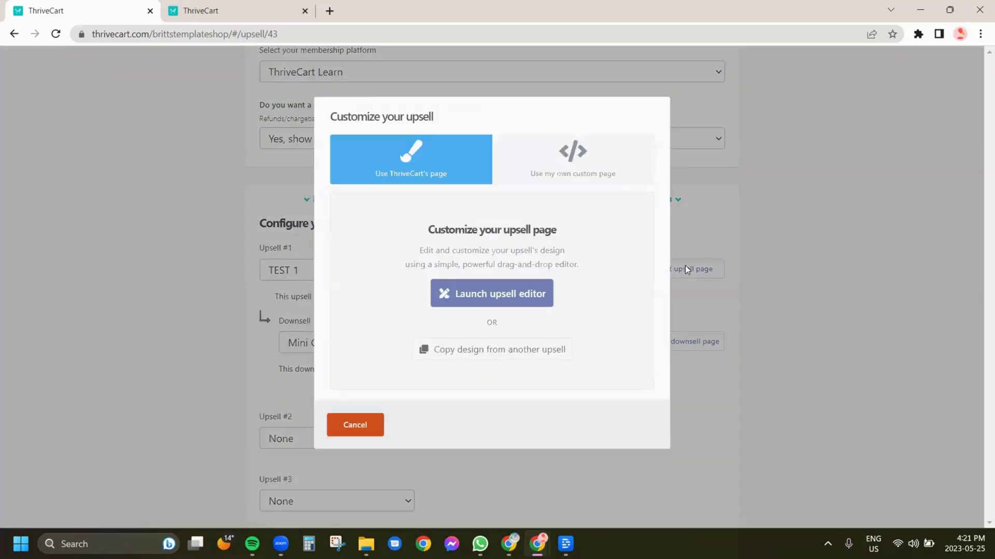
{"action": "left_click", "coordinate": [481, 294]}
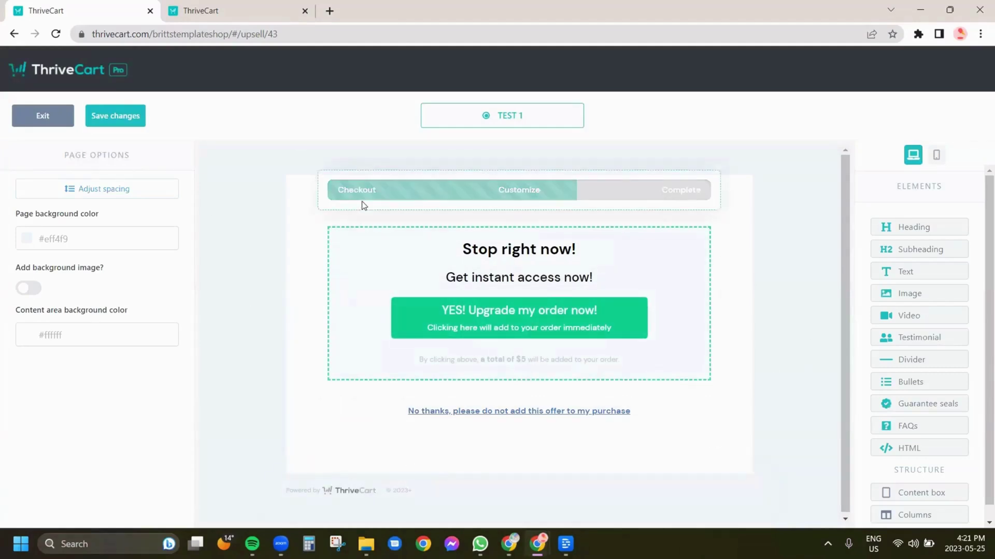
{"action": "left_click", "coordinate": [375, 185]}
{"action": "left_click", "coordinate": [374, 185]}
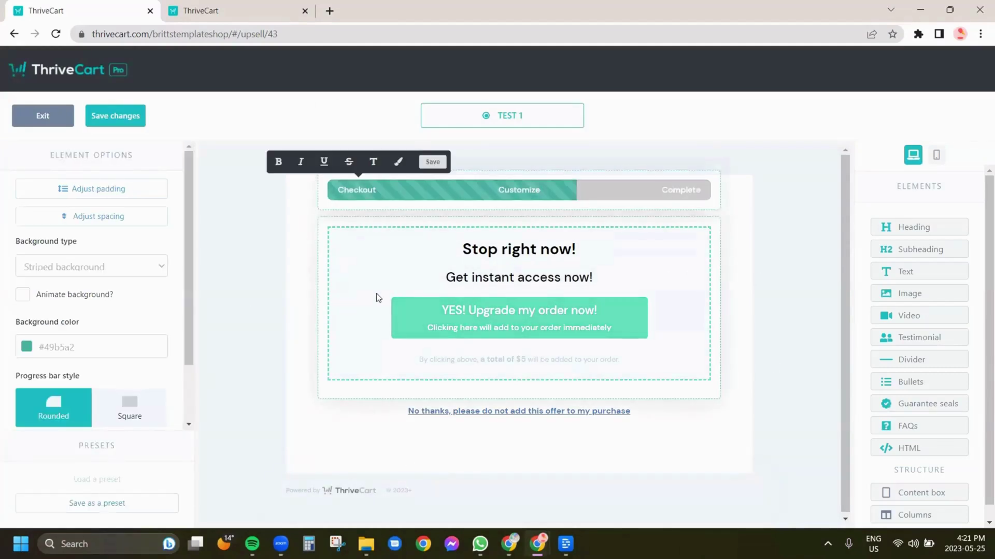
{"action": "left_click", "coordinate": [397, 317]}
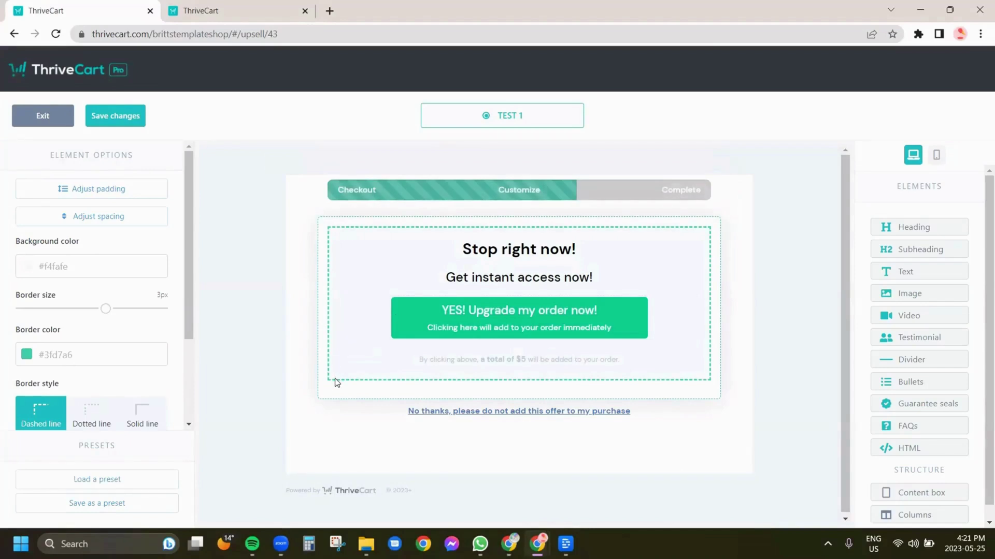
{"action": "left_click", "coordinate": [350, 449]}
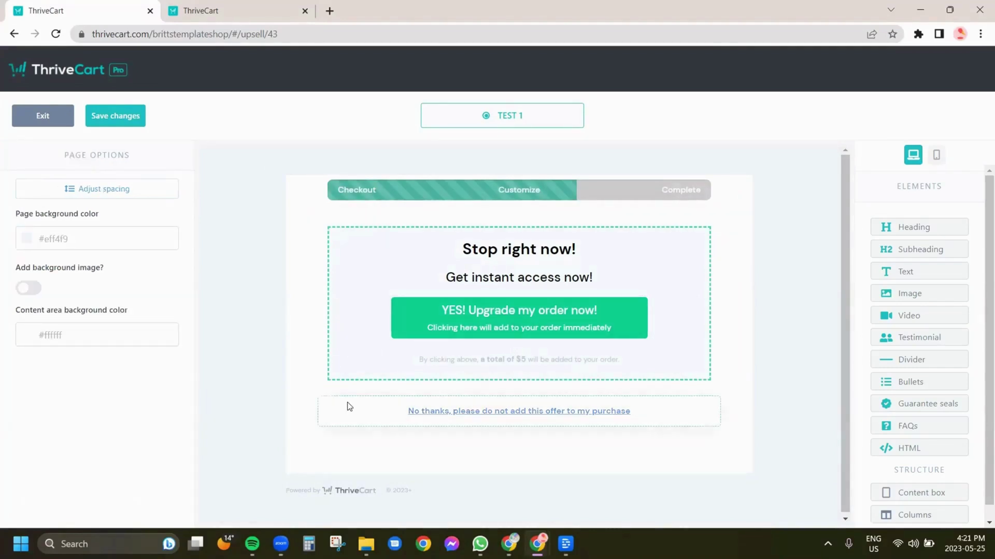
{"action": "left_click", "coordinate": [115, 121]}
Step: Open the Neutral Opt-In Lead Magnet product's funnel and launch the editor for its 60 MINUTE 1:1 CALL upsell page
{"action": "left_click", "coordinate": [243, 8]}
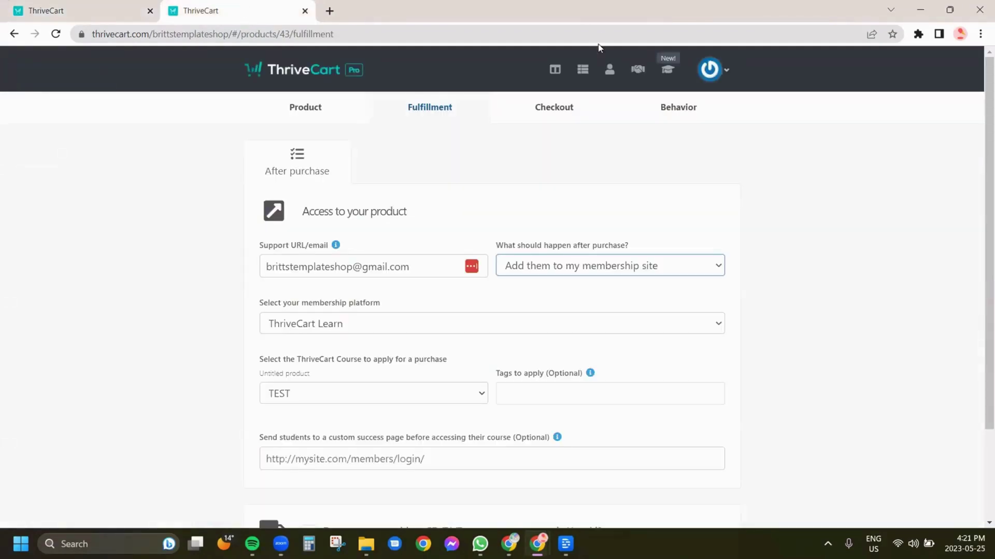
{"action": "left_click", "coordinate": [582, 69]}
{"action": "scroll", "coordinate": [239, 308], "scroll_direction": "down", "scroll_amount": 1}
{"action": "scroll", "coordinate": [238, 310], "scroll_direction": "down", "scroll_amount": 4}
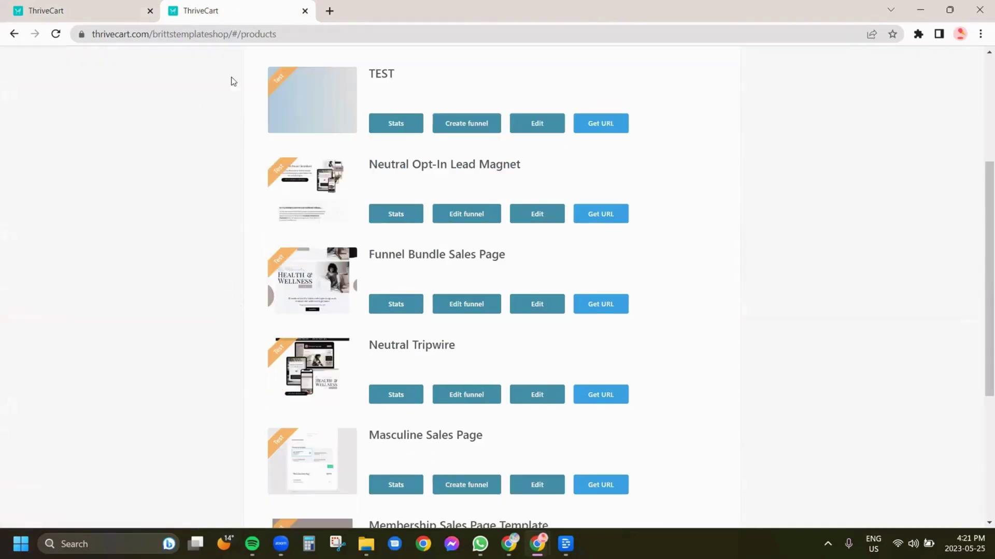
{"action": "left_click", "coordinate": [473, 216]}
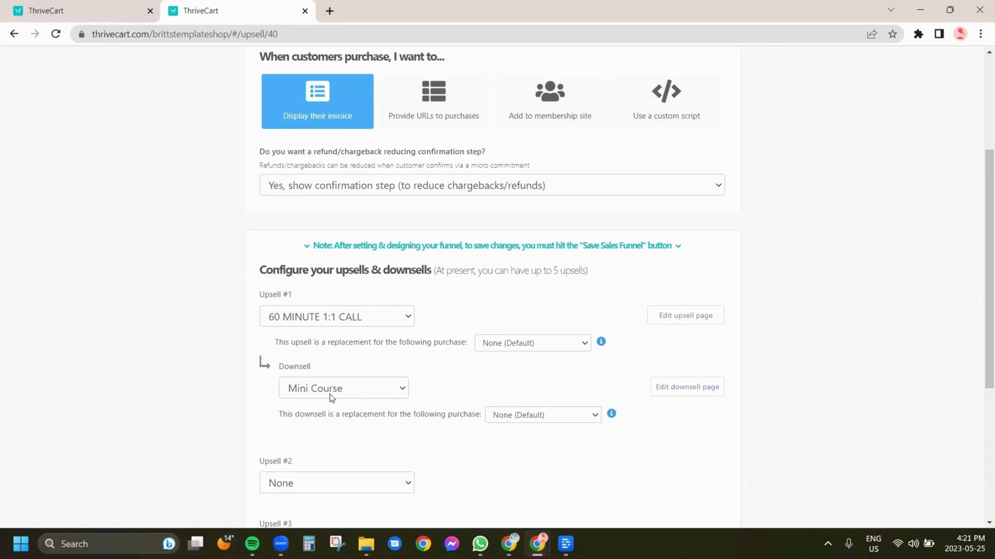
{"action": "left_click", "coordinate": [679, 321]}
{"action": "left_click", "coordinate": [481, 292]}
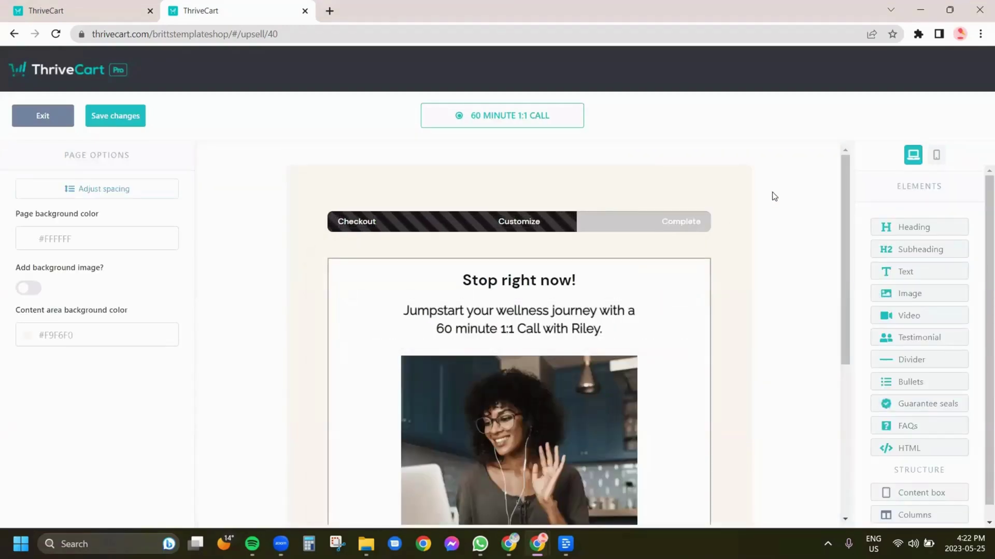
{"action": "mouse_move", "coordinate": [842, 171]}
{"action": "left_mouse_down"}
{"action": "mouse_move", "coordinate": [850, 362]}
{"action": "mouse_move", "coordinate": [852, 169]}
{"action": "left_mouse_up"}
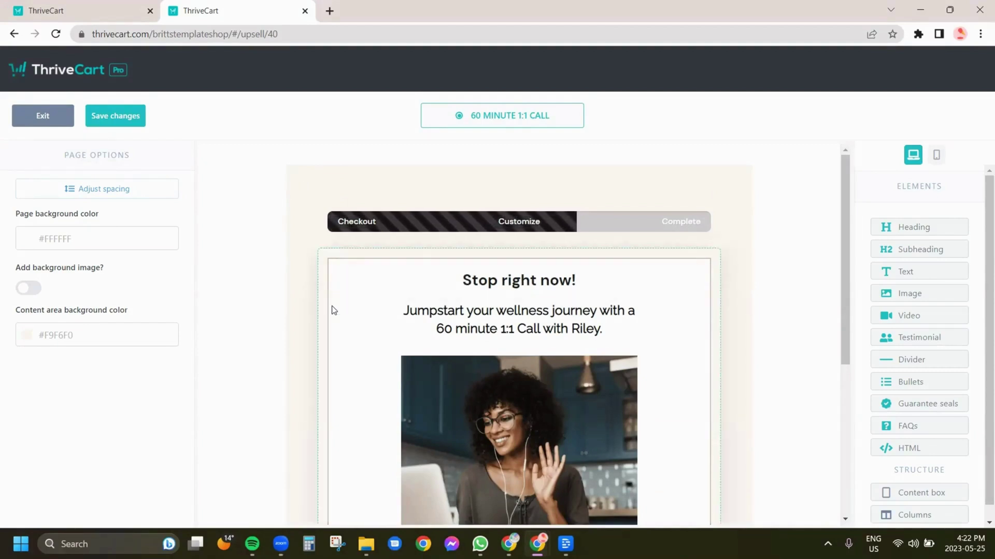
Step: Save the upsell page's bordered offer box as a preset named UPSELL TEMPLATE and exit the editor without saving the design
{"action": "left_click", "coordinate": [341, 273]}
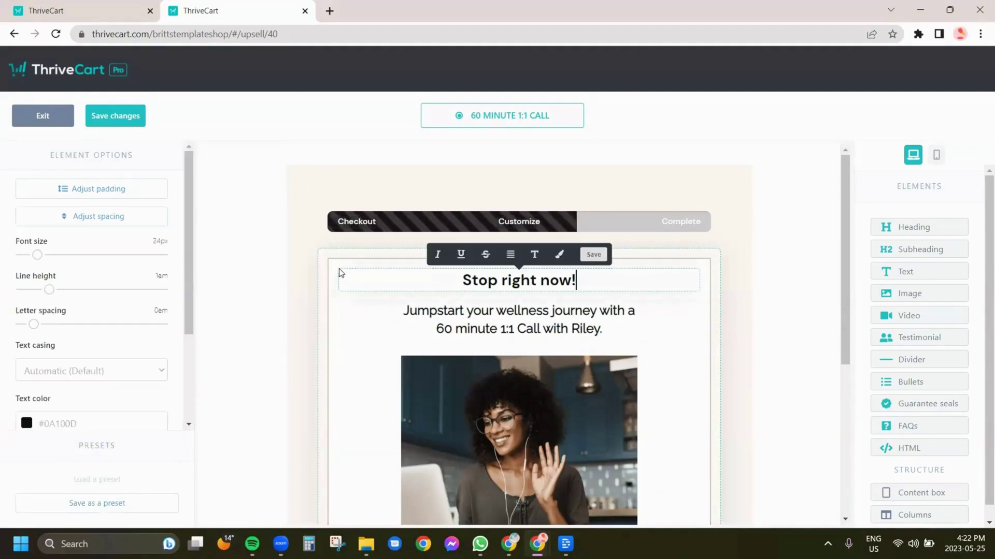
{"action": "left_click", "coordinate": [334, 268]}
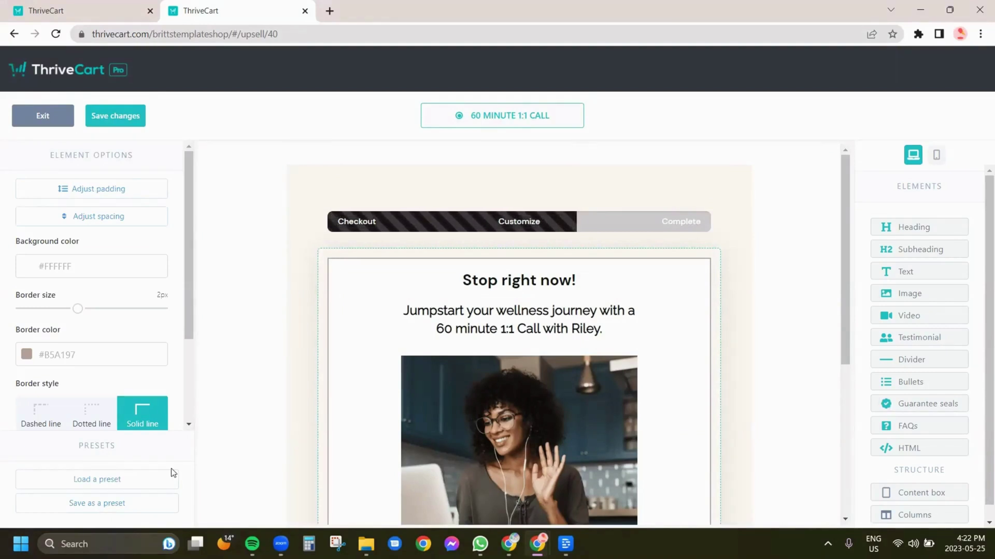
{"action": "left_click", "coordinate": [103, 508]}
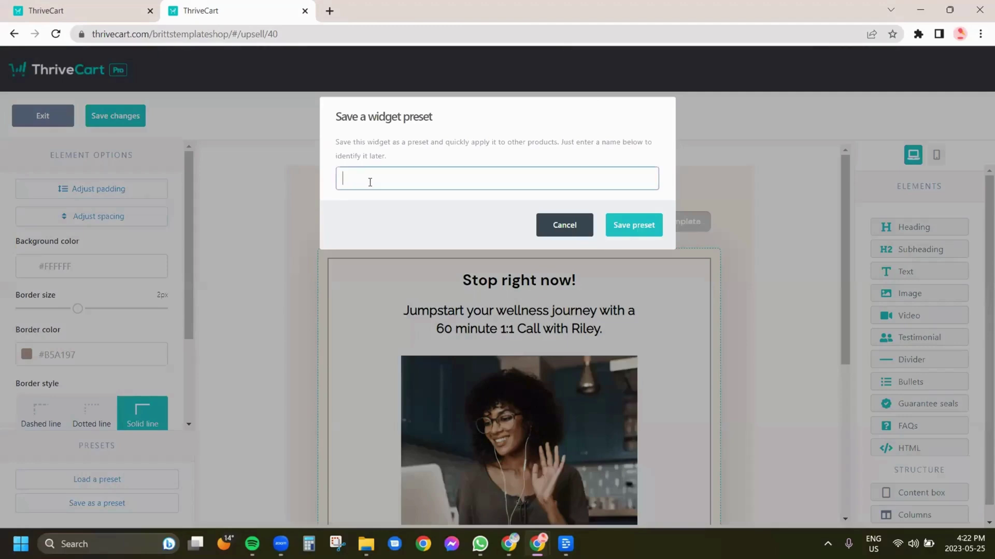
{"action": "type", "text": "UPSELL TEMPLATE"}
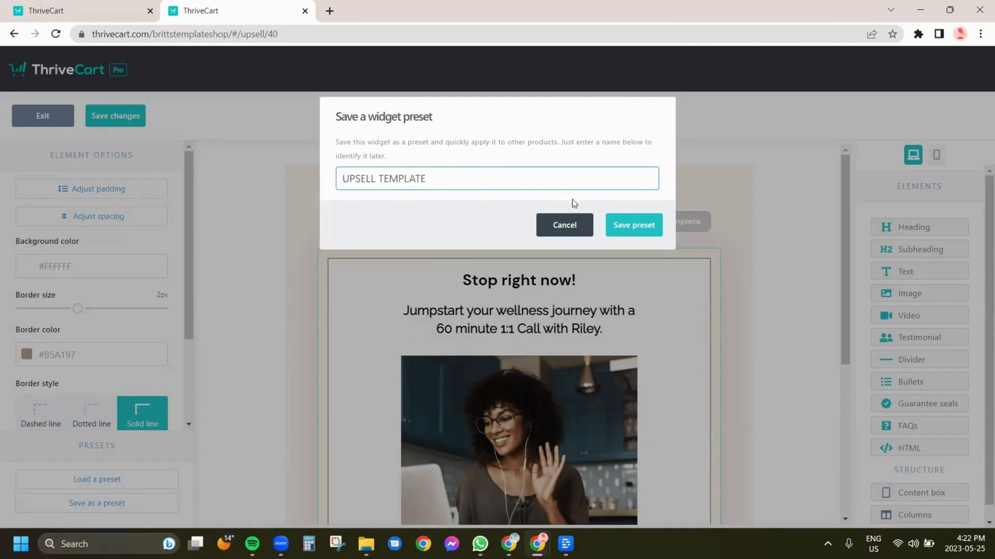
{"action": "left_click", "coordinate": [633, 226]}
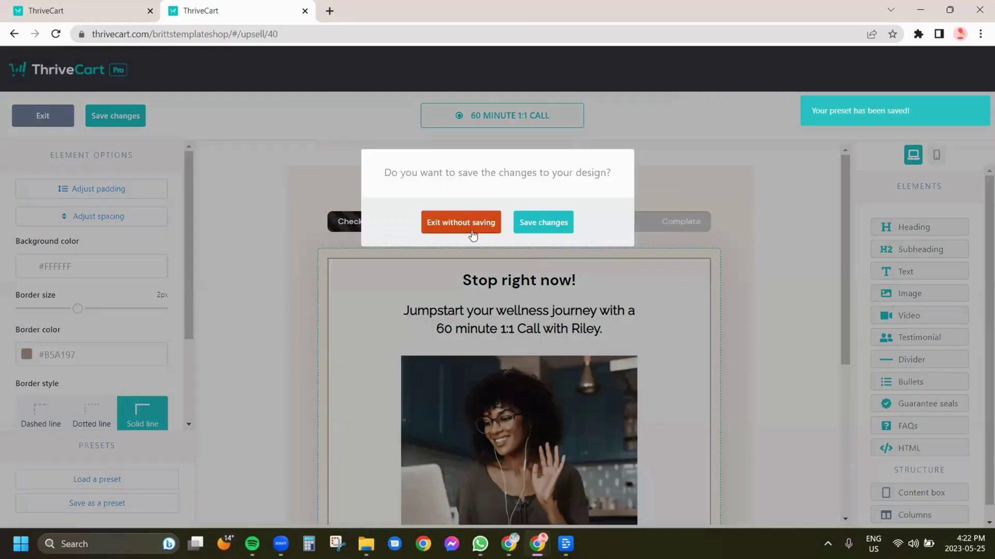
{"action": "left_click", "coordinate": [460, 222]}
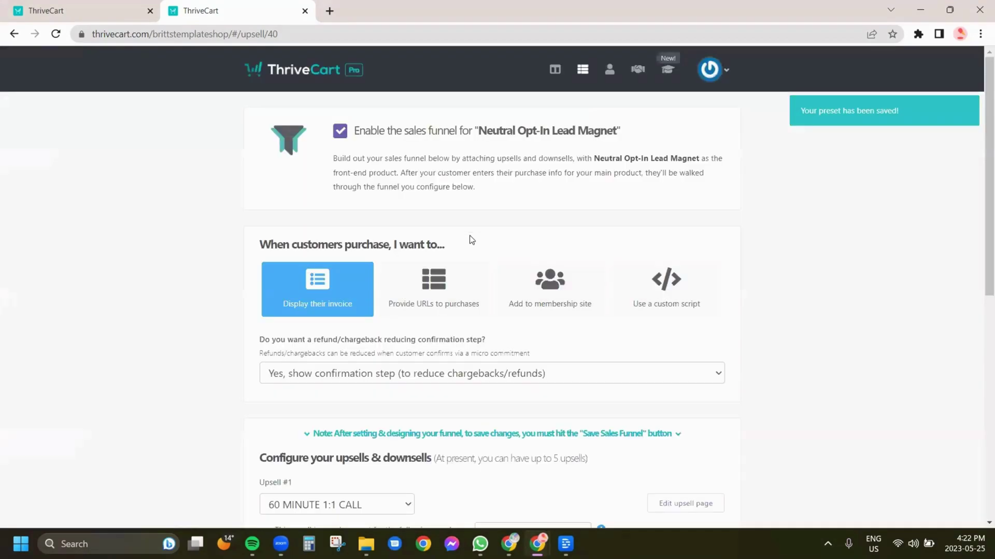
Step: Launch the editor for the funnel's Mini Course downsell page and look over its layout
{"action": "scroll", "coordinate": [438, 287], "scroll_direction": "down", "scroll_amount": 4}
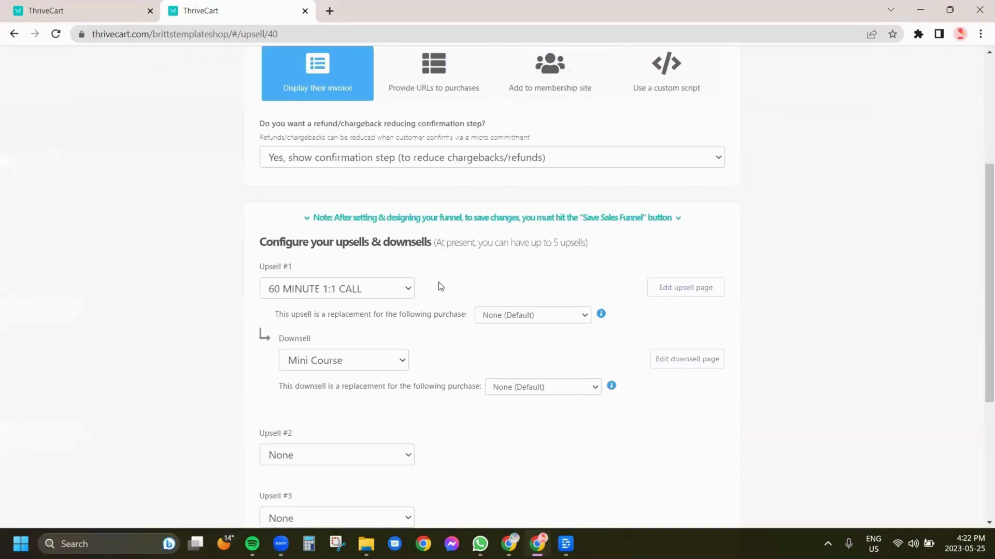
{"action": "left_click", "coordinate": [688, 361]}
{"action": "left_click", "coordinate": [473, 303]}
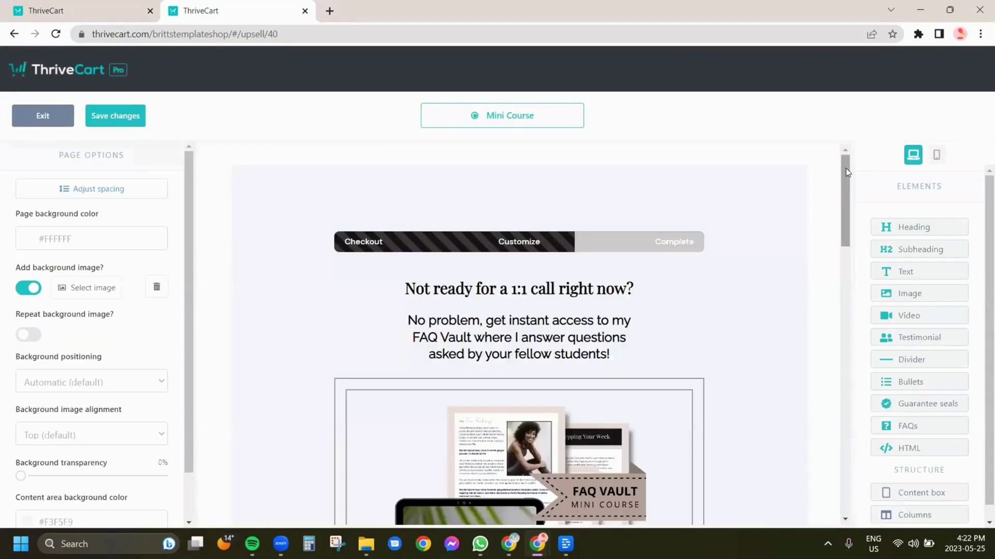
{"action": "left_click_drag", "start_coordinate": [845, 169], "coordinate": [838, 383]}
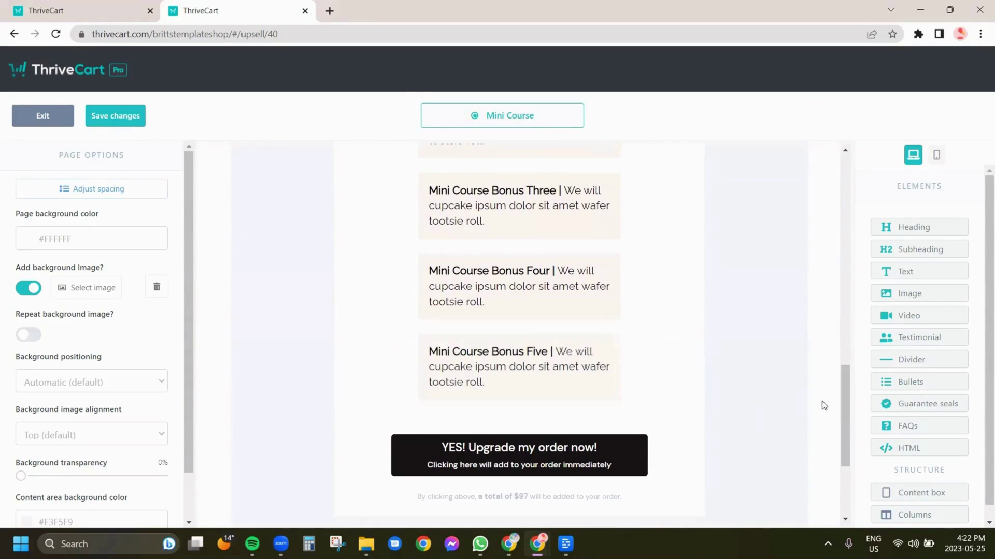
{"action": "left_click_drag", "start_coordinate": [842, 431], "coordinate": [848, 248]}
Step: Save the downsell page's content box with the FAQ Vault mockup and bonuses as a preset named DOWNSELL TEMPLATE
{"action": "left_click", "coordinate": [338, 264]}
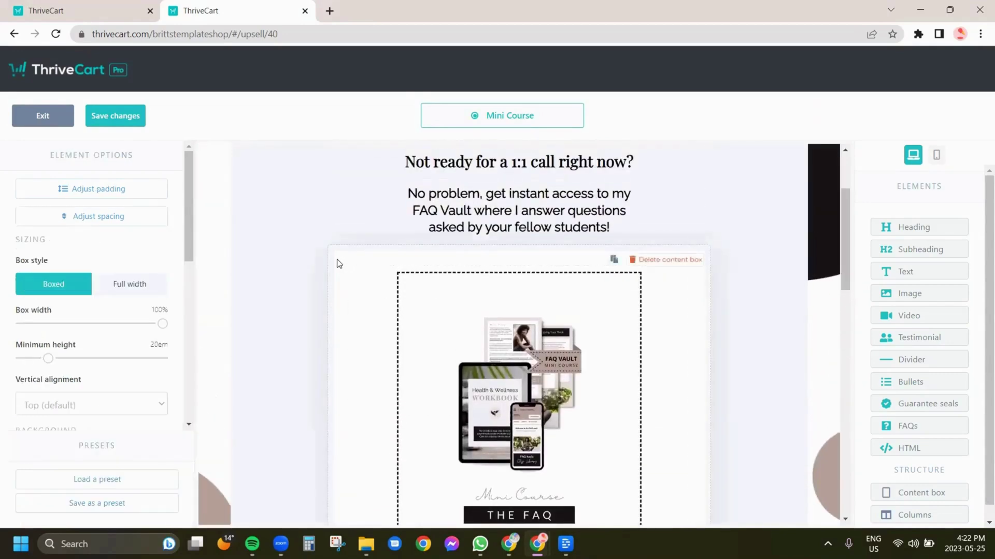
{"action": "scroll", "coordinate": [338, 264], "scroll_direction": "down", "scroll_amount": 15}
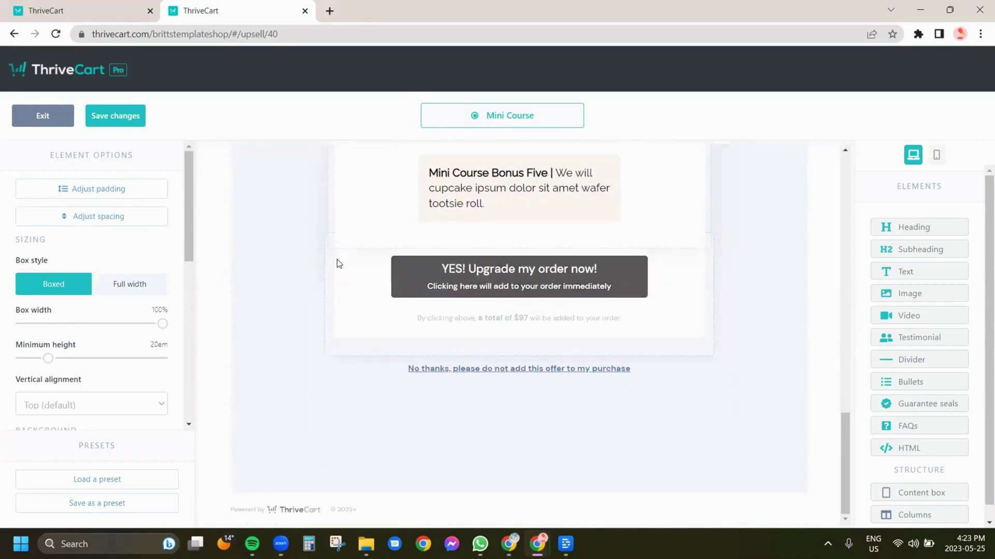
{"action": "scroll", "coordinate": [352, 238], "scroll_direction": "up", "scroll_amount": 8}
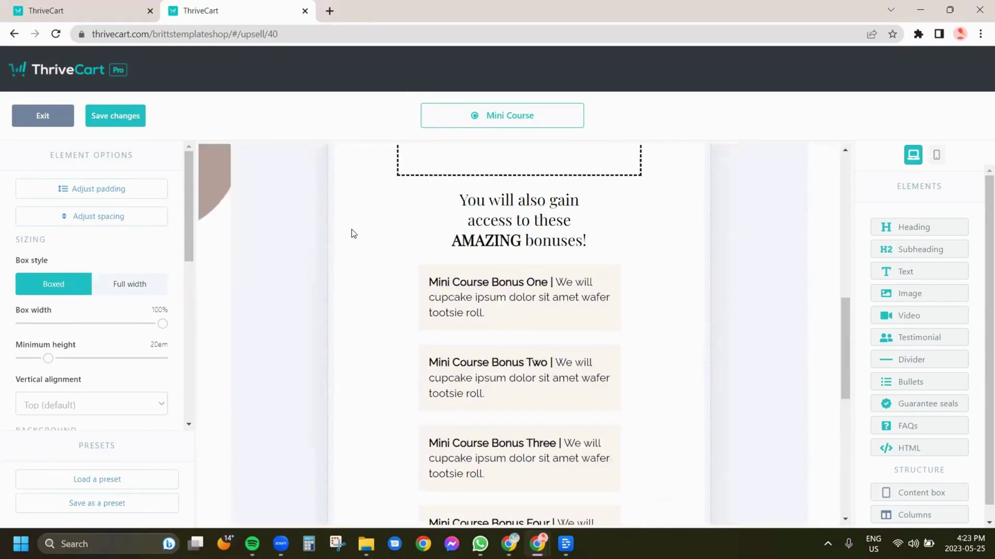
{"action": "scroll", "coordinate": [351, 233], "scroll_direction": "up", "scroll_amount": 4}
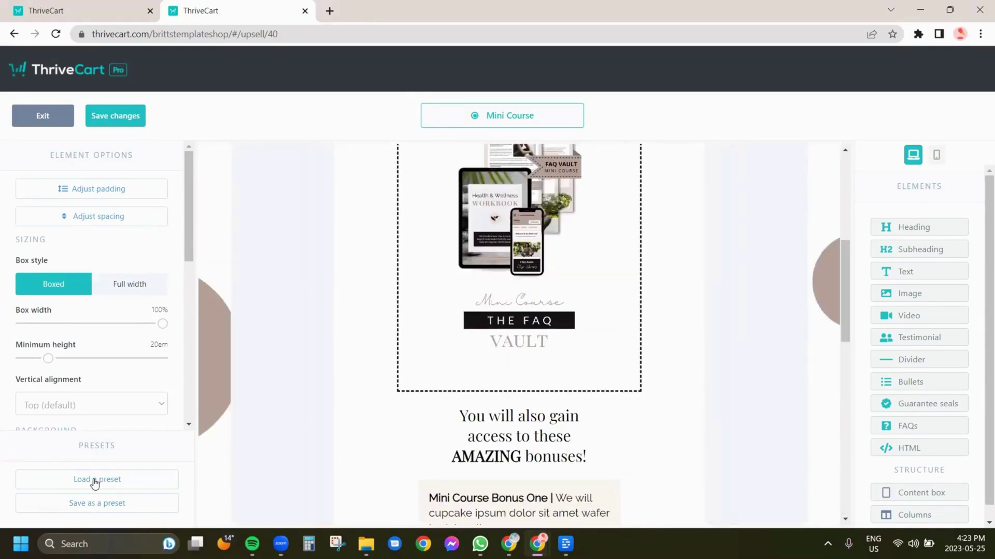
{"action": "left_click", "coordinate": [96, 503]}
{"action": "left_click", "coordinate": [426, 177]}
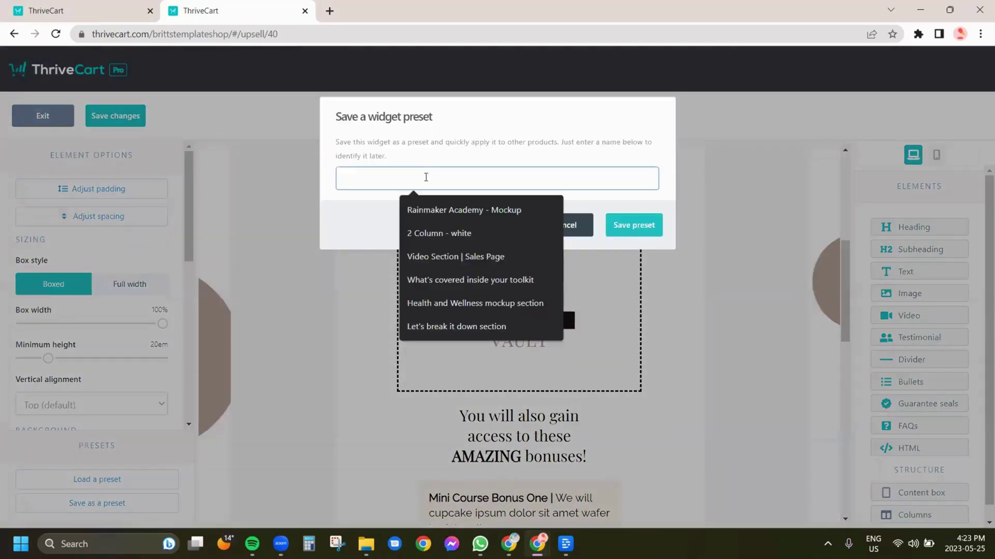
{"action": "type", "text": "DO"}
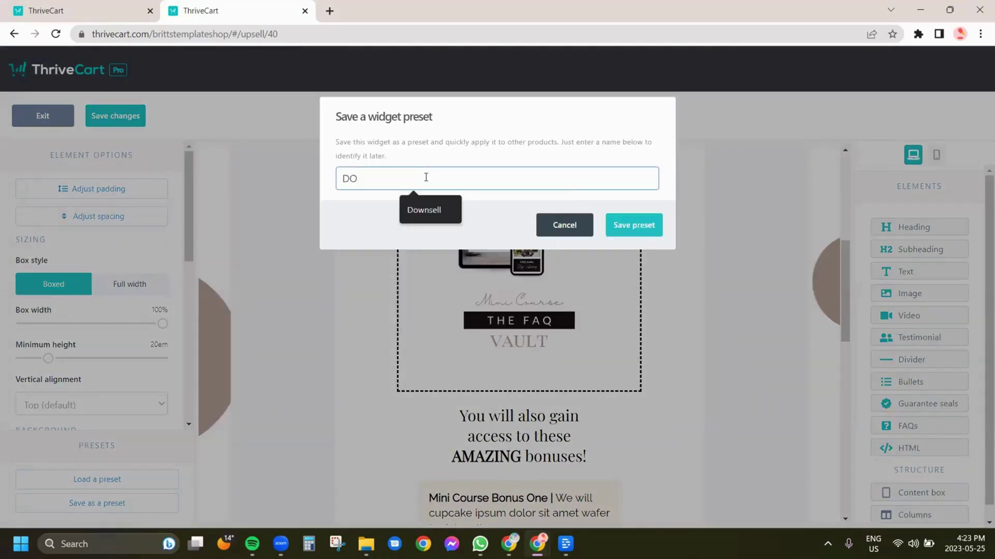
{"action": "type", "text": "WNSELL TEMPLATE"}
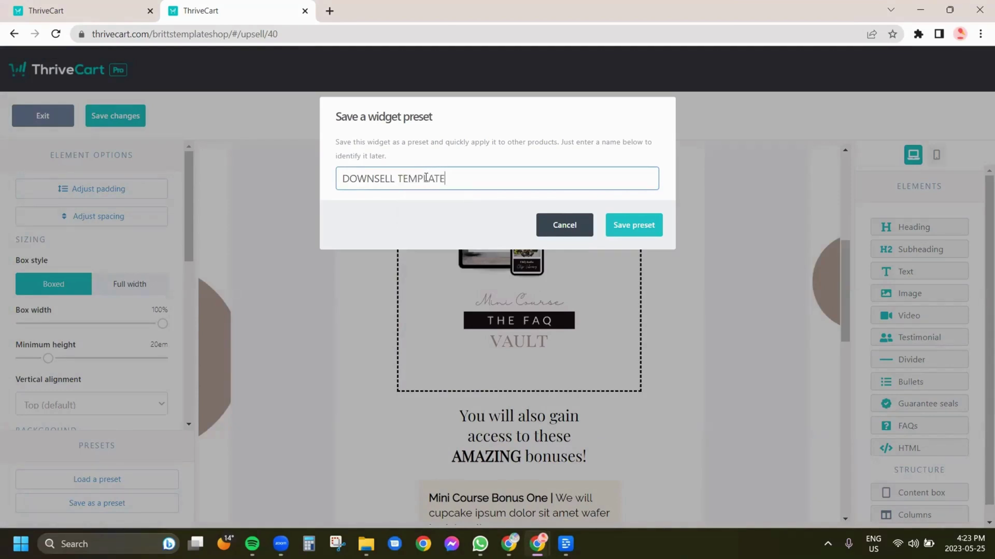
{"action": "left_click", "coordinate": [618, 230]}
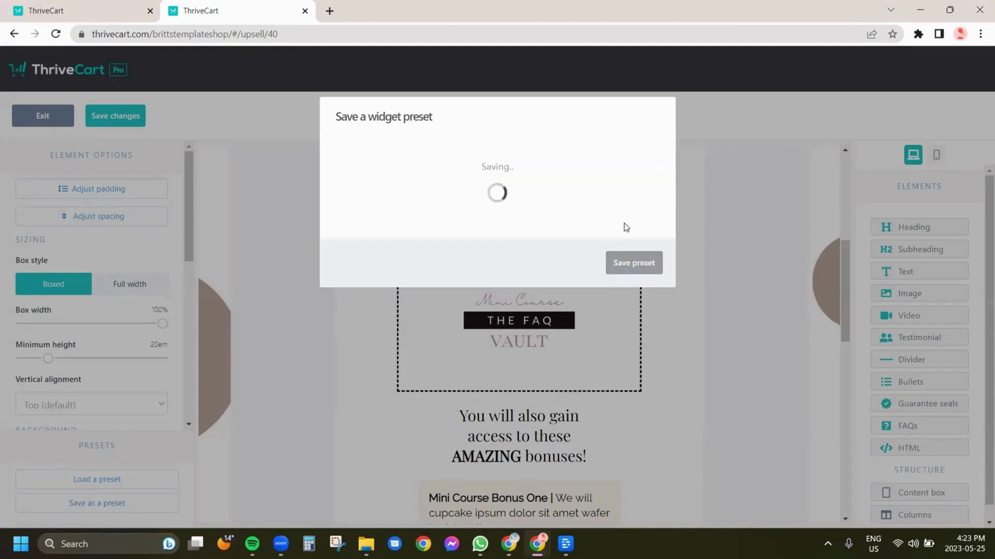
Step: Exit the Mini Course downsell editor and the untitled product's TEST 1 upsell editor, both without saving the designs
{"action": "left_click", "coordinate": [23, 113]}
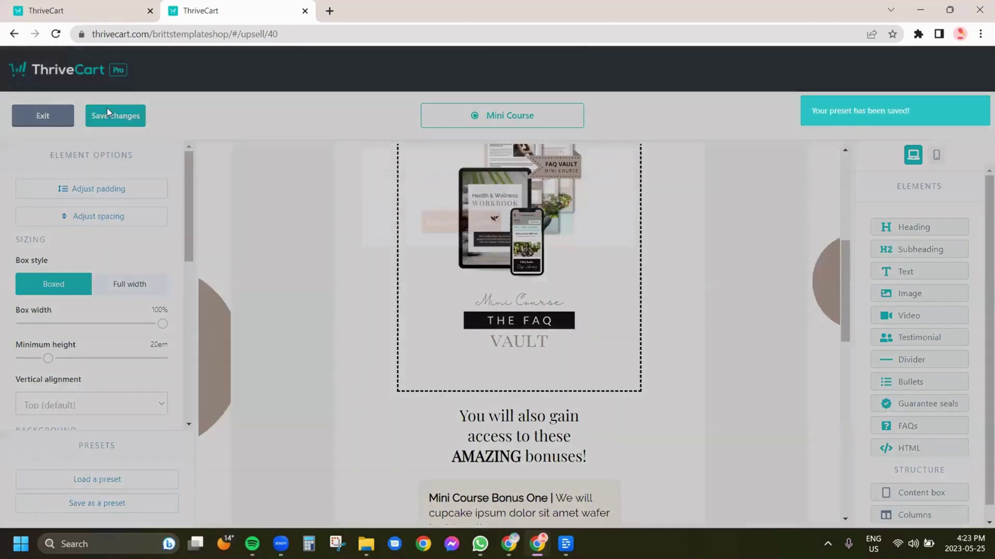
{"action": "left_click", "coordinate": [457, 221]}
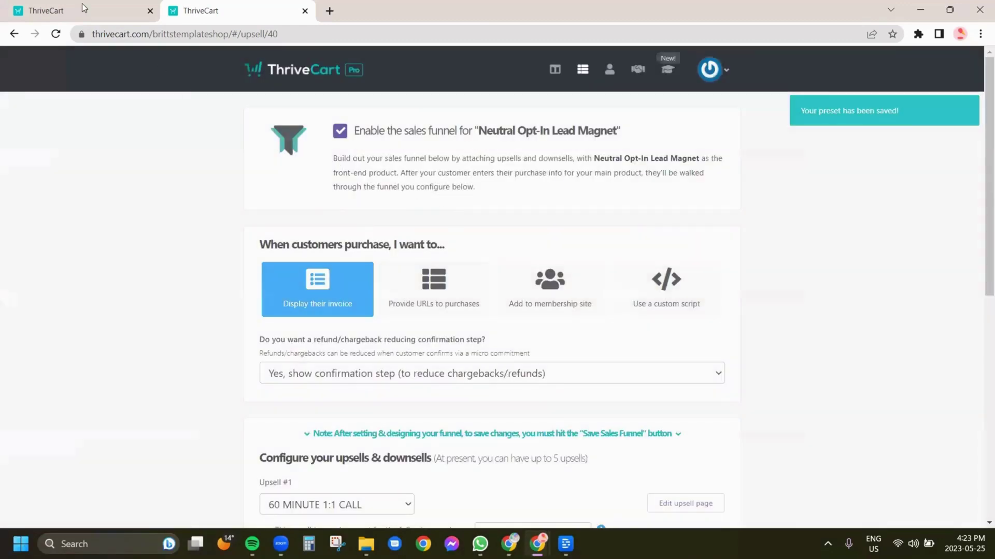
{"action": "left_click", "coordinate": [82, 9]}
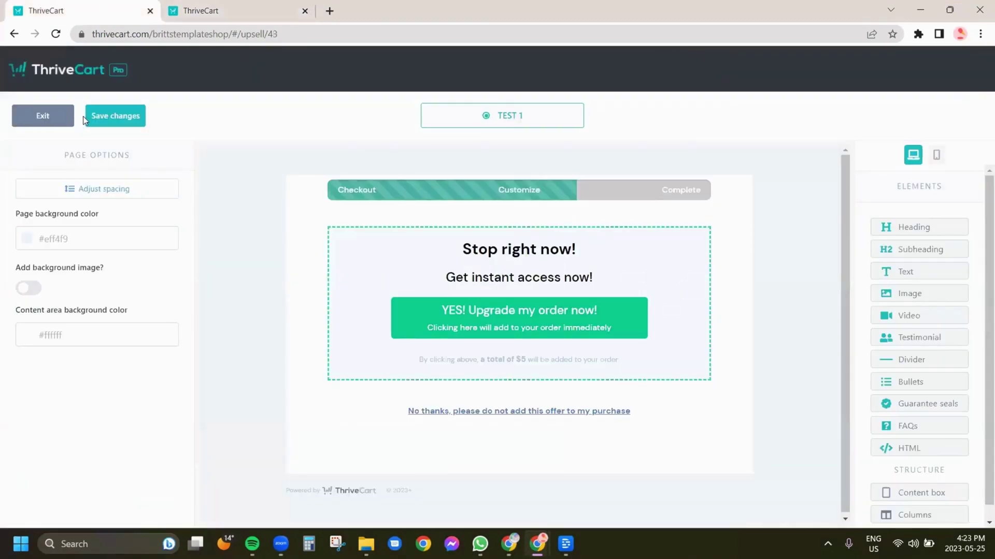
{"action": "left_click", "coordinate": [61, 113]}
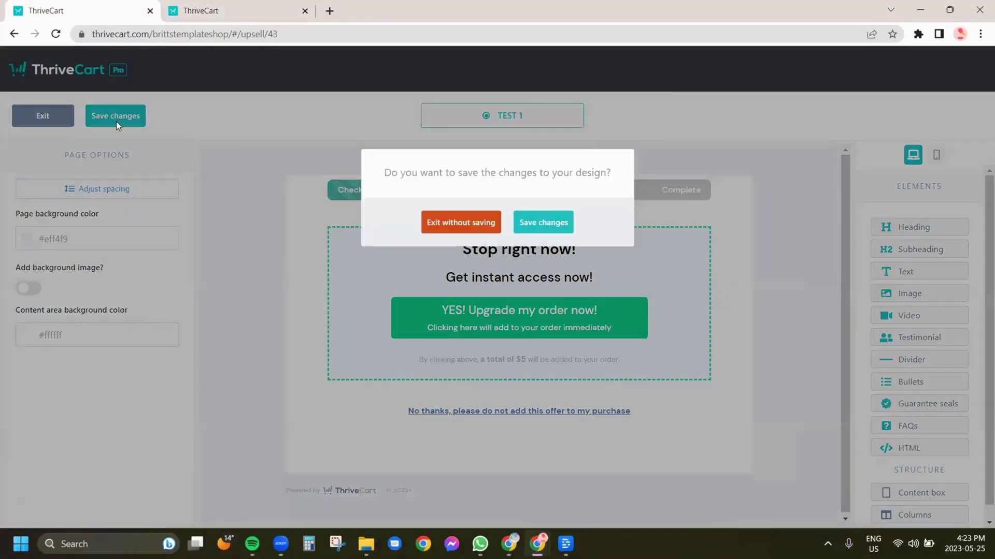
{"action": "left_click", "coordinate": [488, 233]}
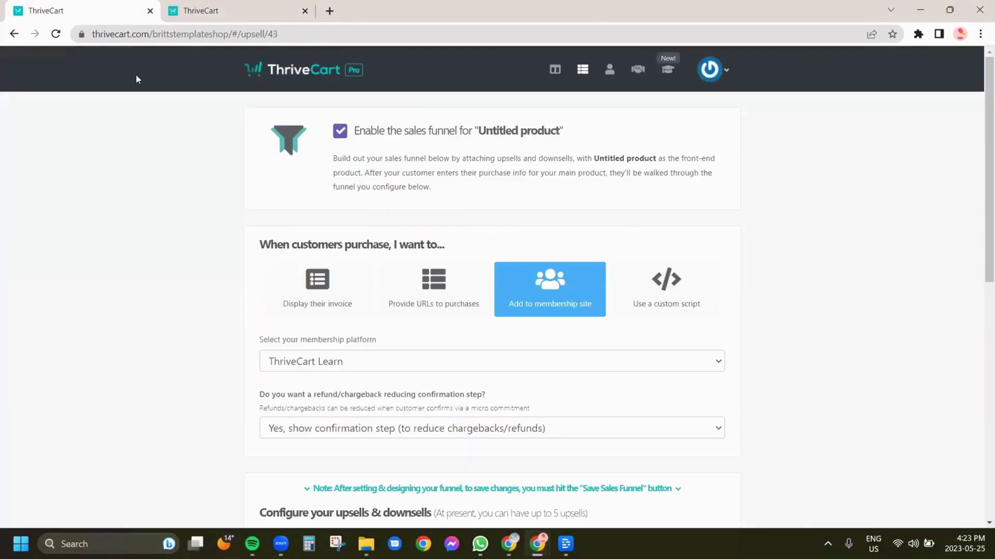
Step: Reload the untitled product's funnel page and launch the editor for its TEST 1 upsell page
{"action": "left_click", "coordinate": [56, 35]}
{"action": "scroll", "coordinate": [259, 346], "scroll_direction": "down", "scroll_amount": 4}
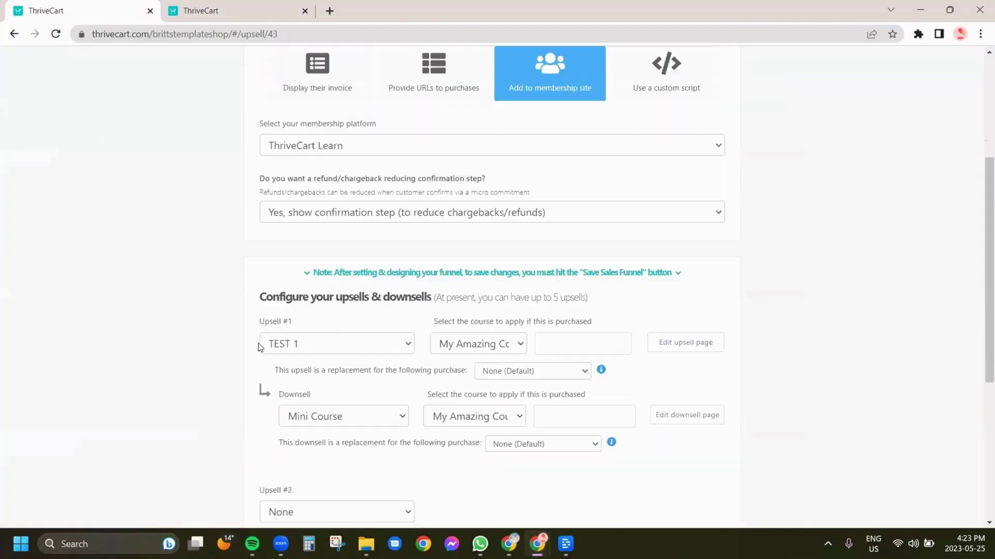
{"action": "left_click", "coordinate": [685, 346]}
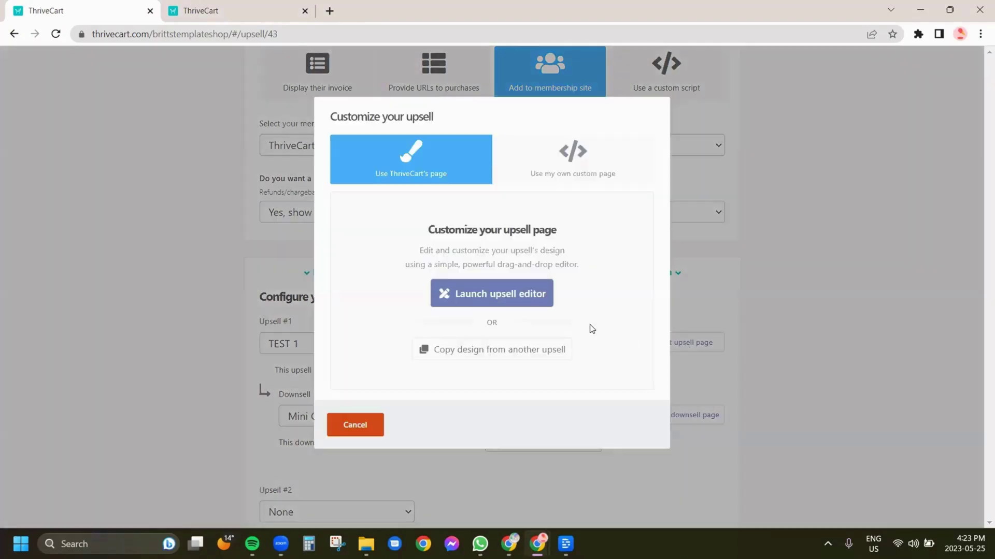
{"action": "left_click", "coordinate": [483, 298]}
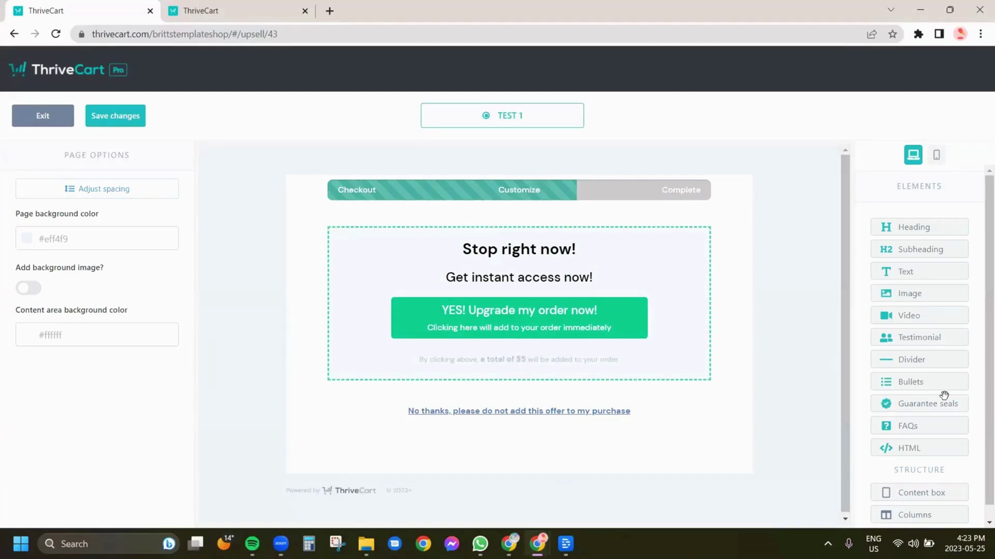
Step: Add a content box above the default offer box on the upsell page and apply the UPSELL TEMPLATE preset to it
{"action": "left_click_drag", "start_coordinate": [927, 492], "coordinate": [485, 258]}
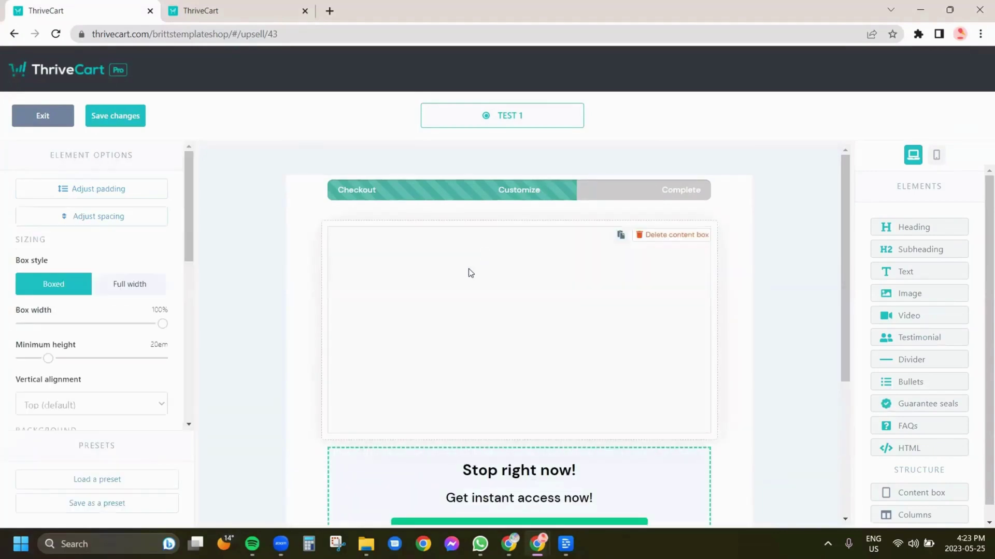
{"action": "left_click", "coordinate": [96, 482]}
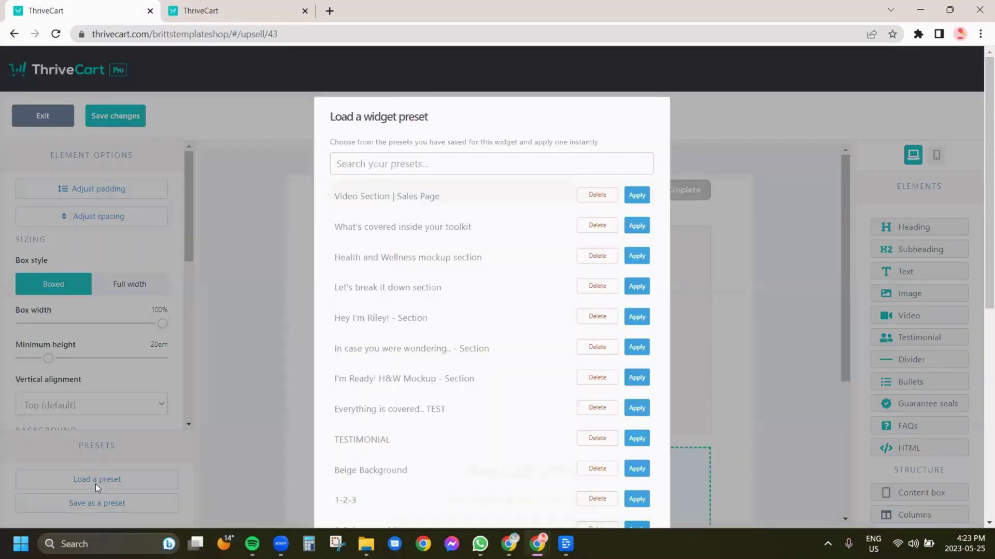
{"action": "scroll", "coordinate": [421, 405], "scroll_direction": "down", "scroll_amount": 8}
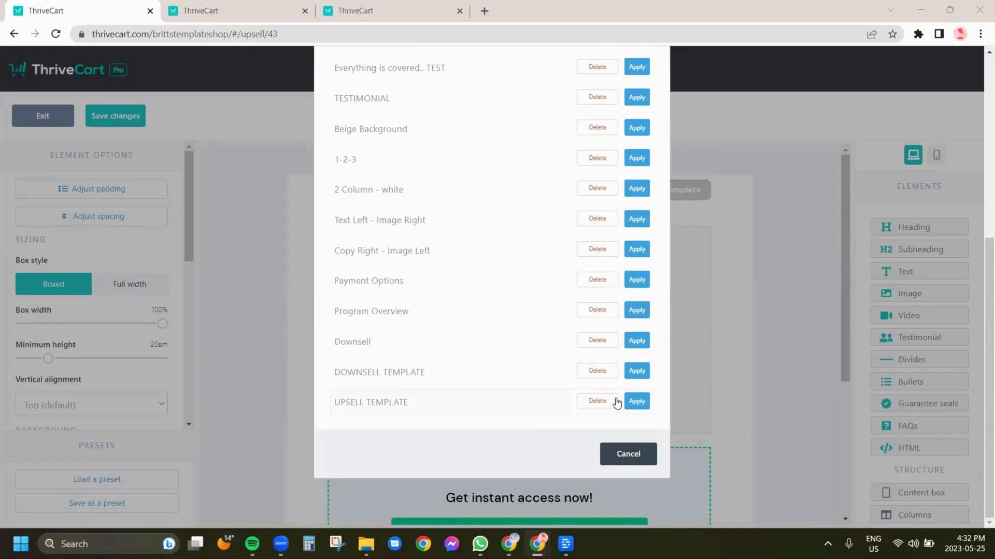
{"action": "left_click", "coordinate": [637, 401]}
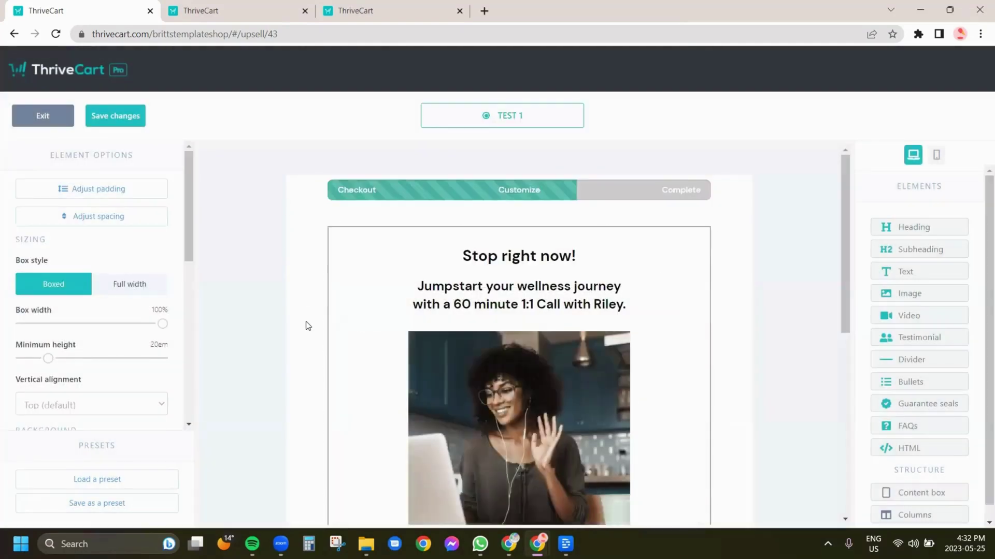
{"action": "scroll", "coordinate": [307, 327], "scroll_direction": "down", "scroll_amount": 6}
{"action": "scroll", "coordinate": [312, 312], "scroll_direction": "up", "scroll_amount": 4}
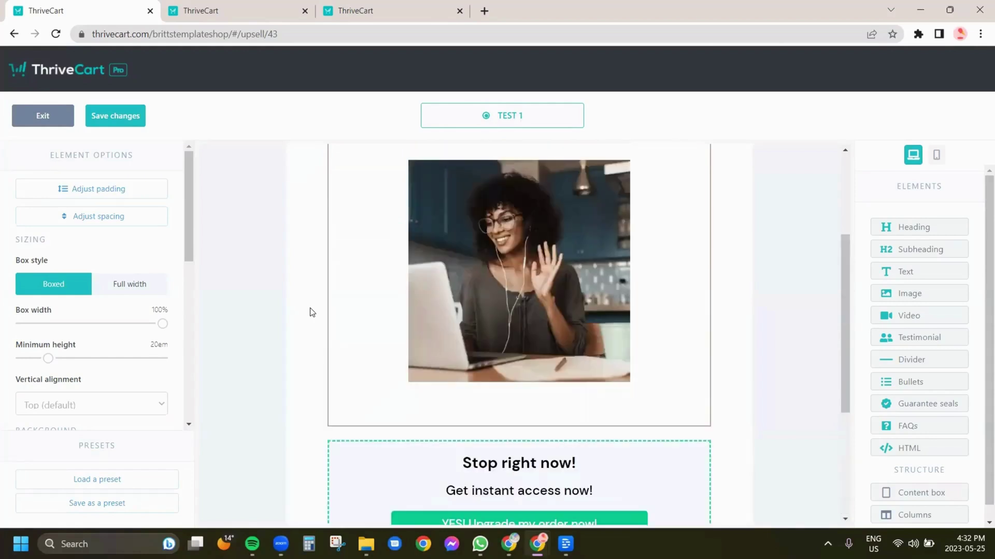
Step: Delete the "Stop right now!" heading and "Get instant access now!" subheading from the default offer box around the upgrade button
{"action": "scroll", "coordinate": [312, 312], "scroll_direction": "down", "scroll_amount": 4}
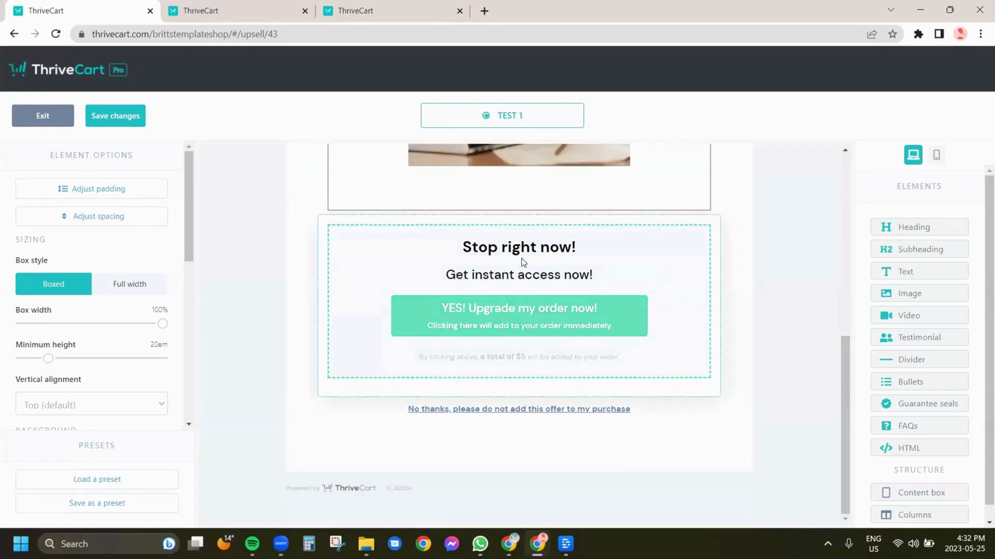
{"action": "left_click", "coordinate": [689, 247]}
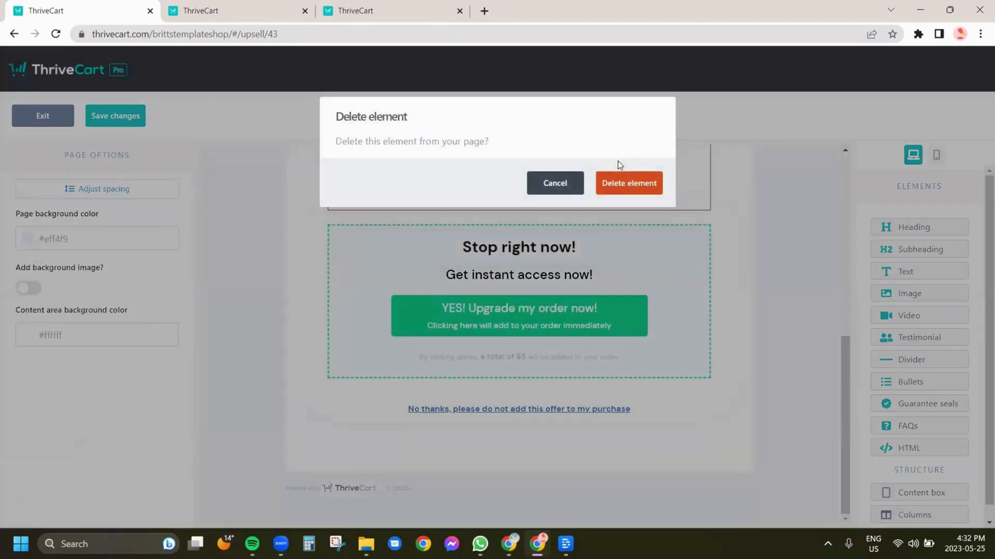
{"action": "left_click", "coordinate": [624, 184]}
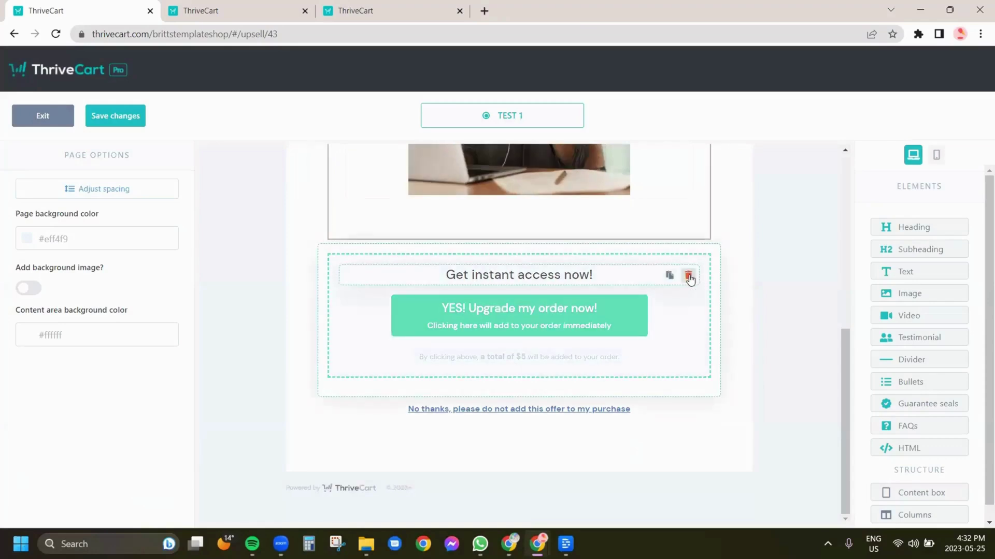
{"action": "left_click", "coordinate": [686, 278]}
{"action": "left_click", "coordinate": [617, 185]}
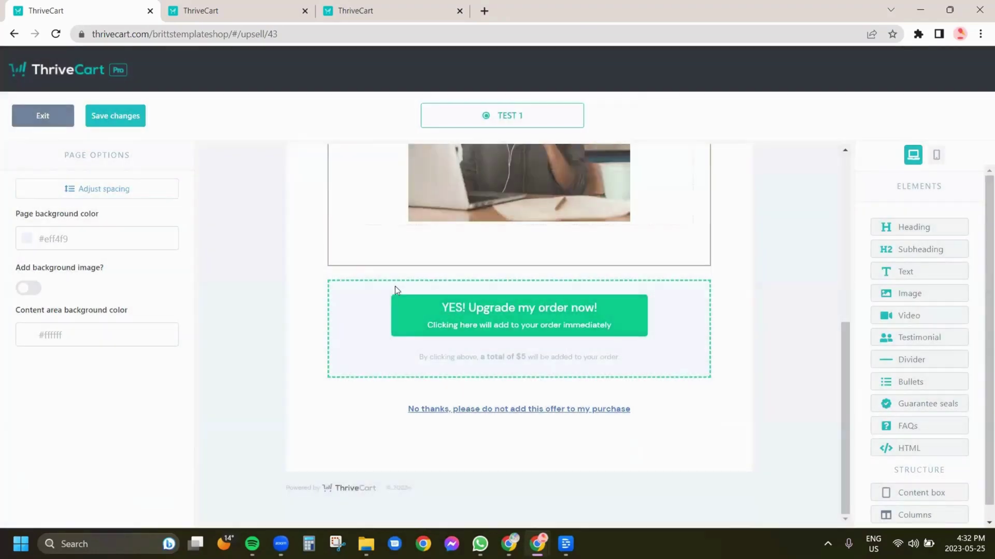
Step: Set the border size of the box around the upgrade button to 0 px
{"action": "left_click", "coordinate": [348, 310]}
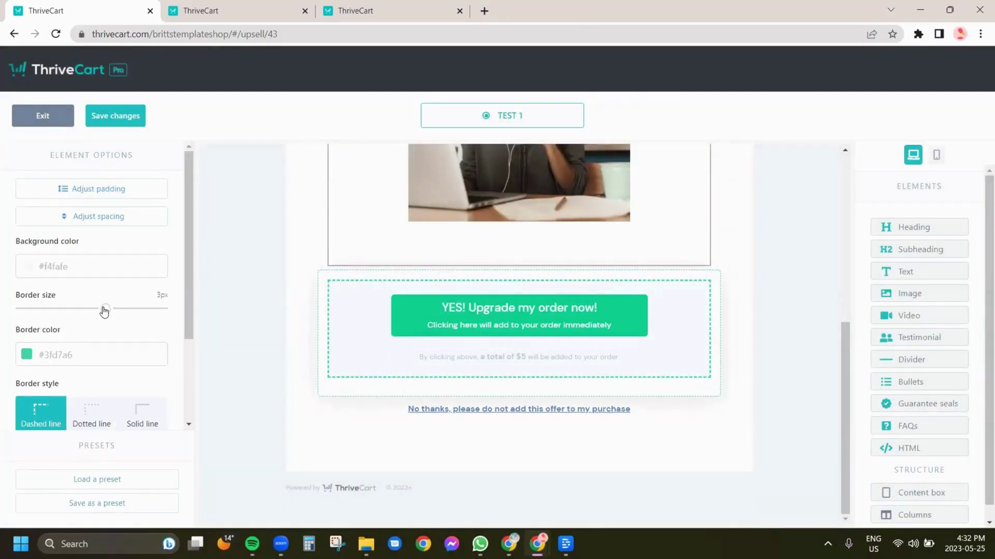
{"action": "left_click_drag", "start_coordinate": [105, 310], "coordinate": [11, 310]}
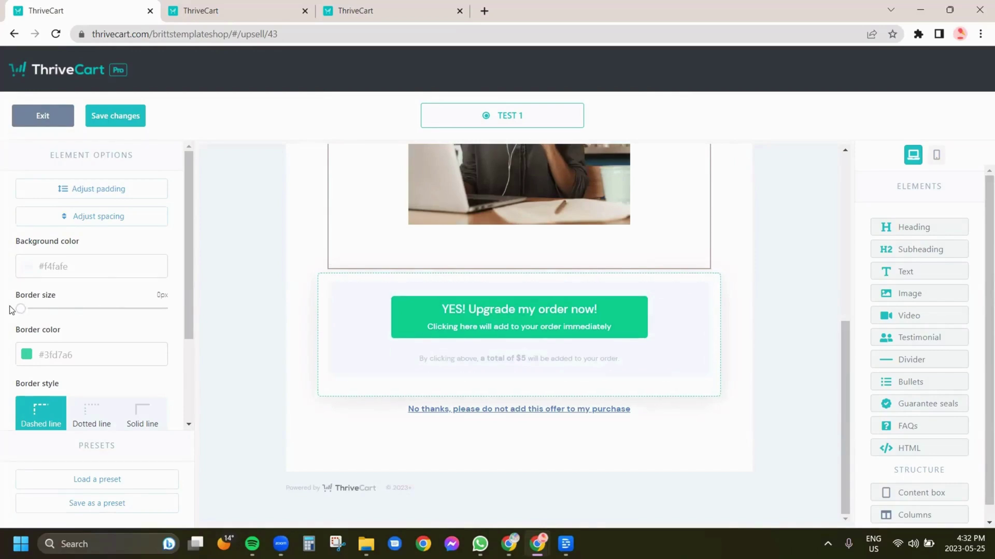
{"action": "scroll", "coordinate": [27, 355], "scroll_direction": "down", "scroll_amount": 2}
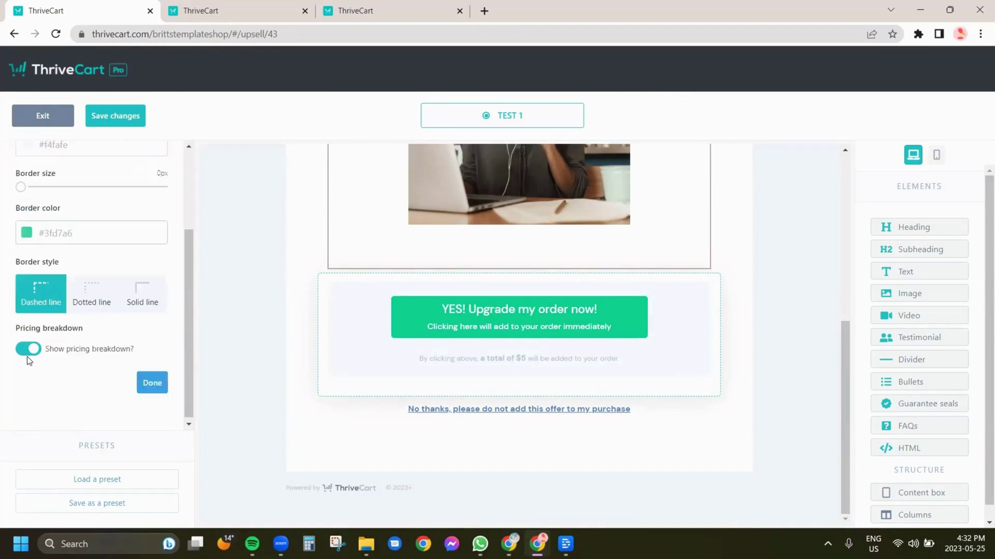
{"action": "scroll", "coordinate": [27, 357], "scroll_direction": "up", "scroll_amount": 2}
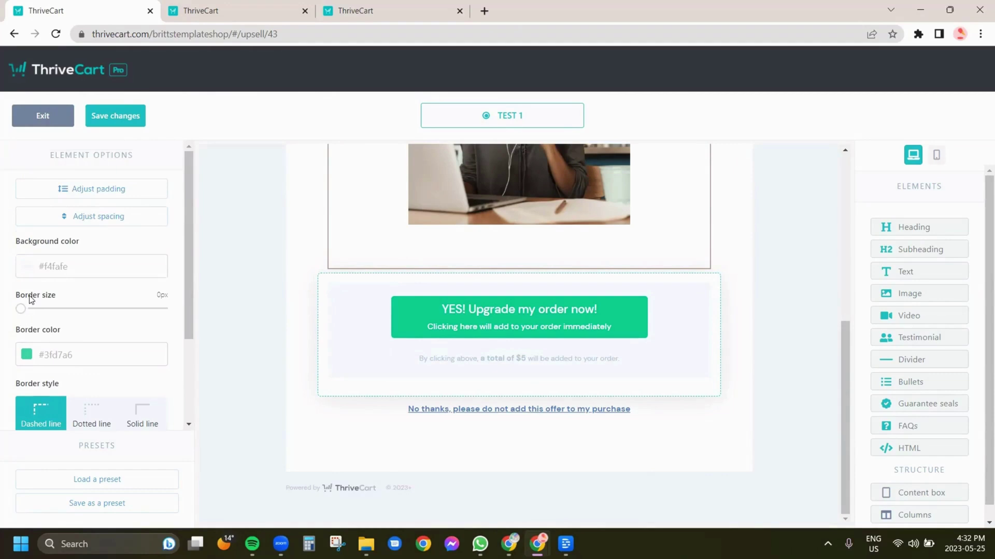
{"action": "scroll", "coordinate": [31, 299], "scroll_direction": "down", "scroll_amount": 2}
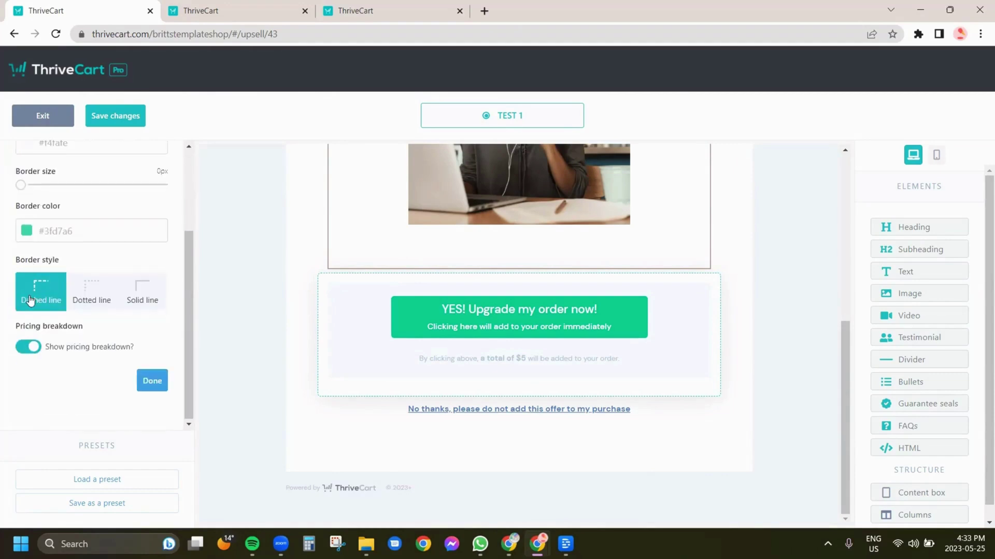
{"action": "scroll", "coordinate": [30, 301], "scroll_direction": "up", "scroll_amount": 2}
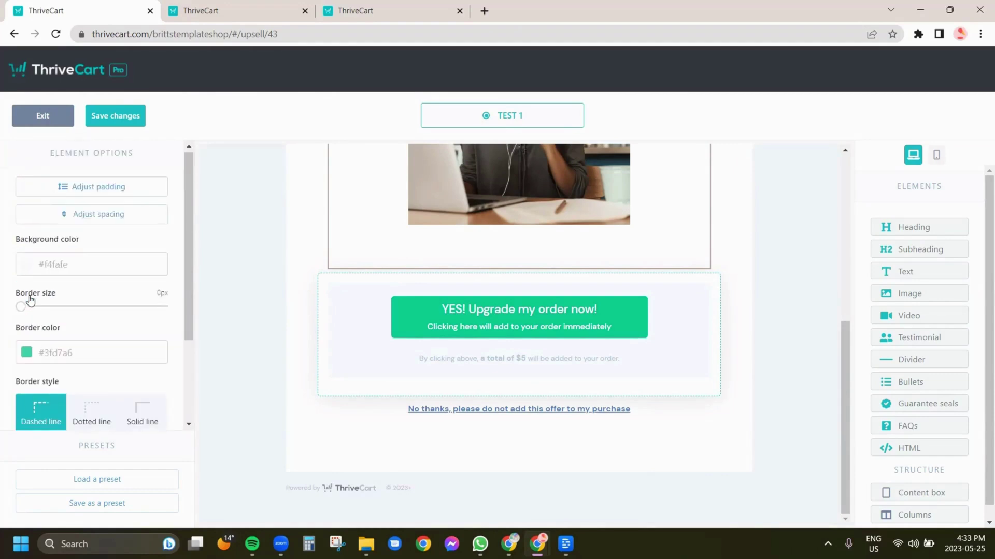
Step: Set the border color and background color of the upgrade button's box to white (#FFFFFF)
{"action": "left_click", "coordinate": [26, 356]}
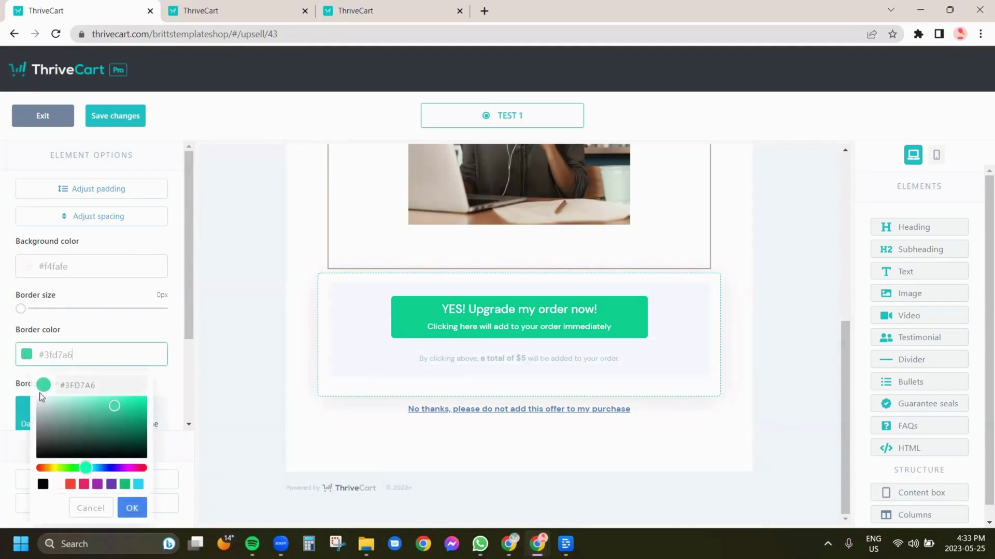
{"action": "left_click", "coordinate": [57, 484]}
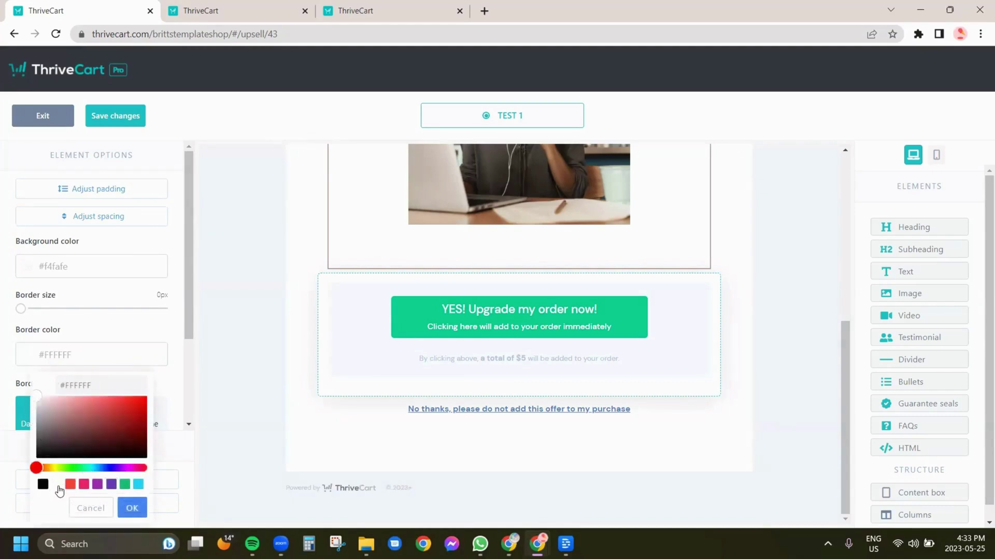
{"action": "left_click", "coordinate": [132, 507]}
{"action": "left_click", "coordinate": [27, 268]}
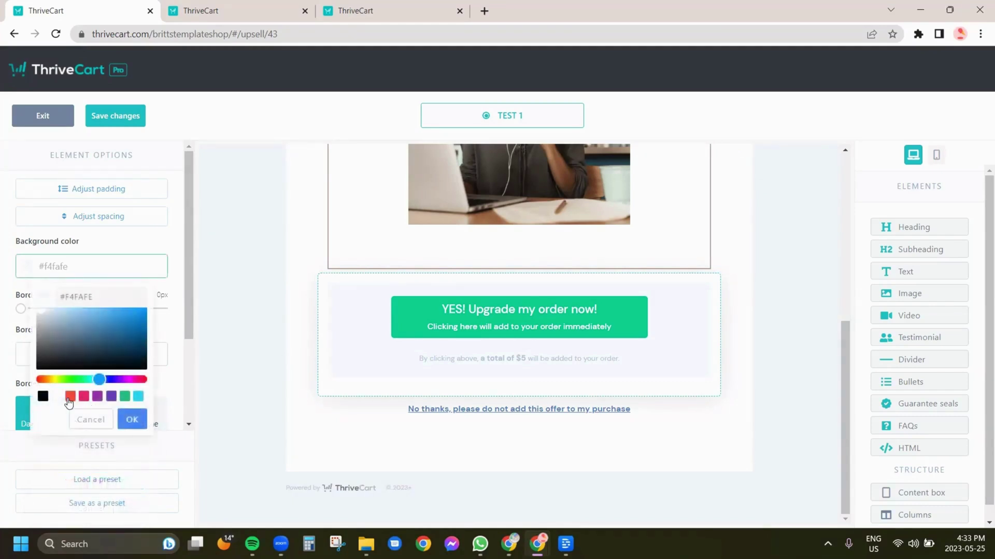
{"action": "left_click", "coordinate": [56, 397]}
{"action": "left_click", "coordinate": [132, 420]}
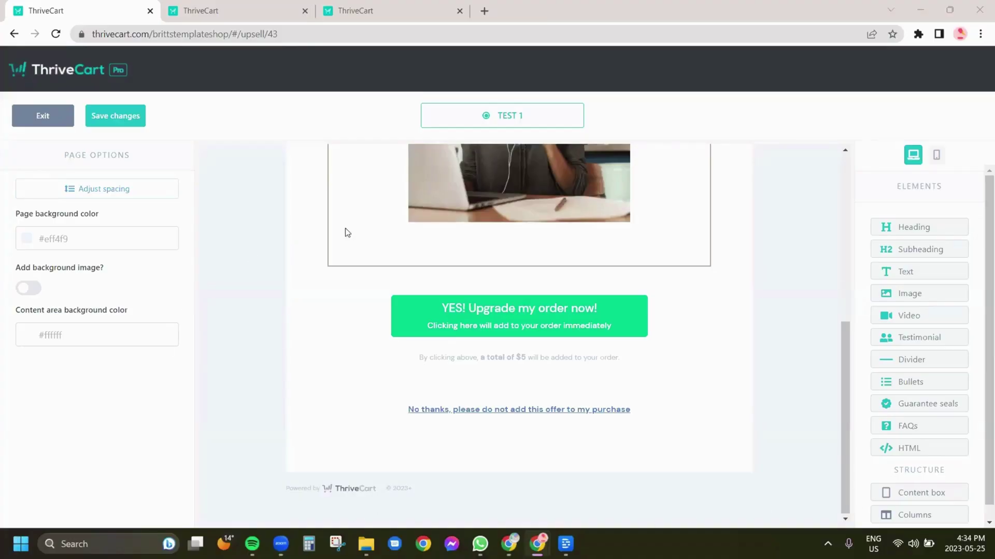
Step: Change the color of the "YES! Upgrade my order now!" button to black (#000000)
{"action": "left_click", "coordinate": [383, 333]}
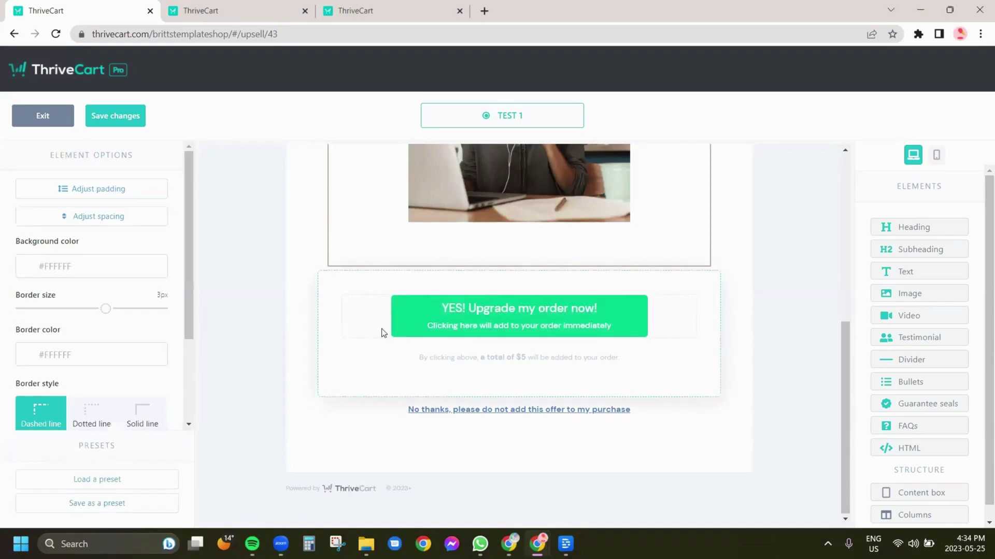
{"action": "scroll", "coordinate": [57, 337], "scroll_direction": "down", "scroll_amount": 2}
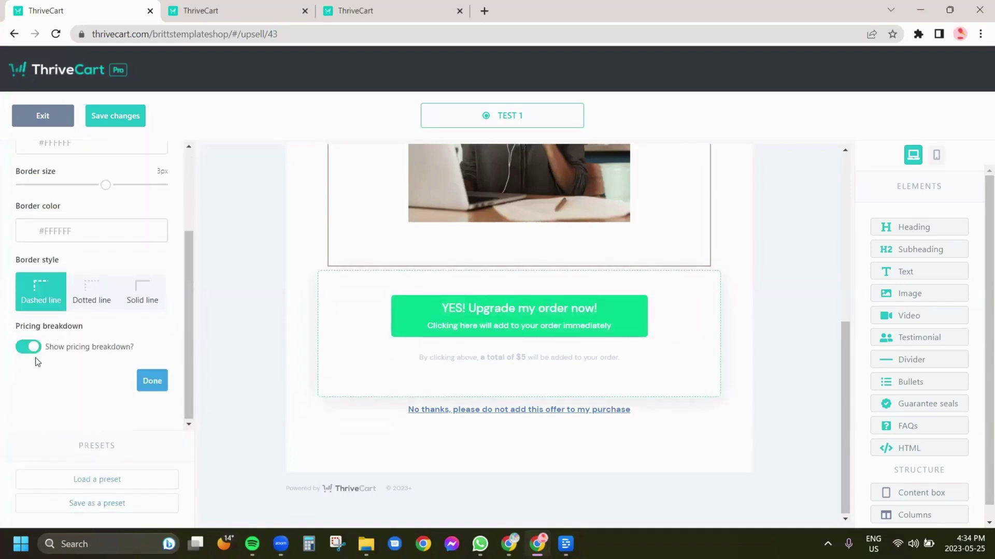
{"action": "left_click", "coordinate": [461, 327]}
{"action": "left_click", "coordinate": [31, 262]}
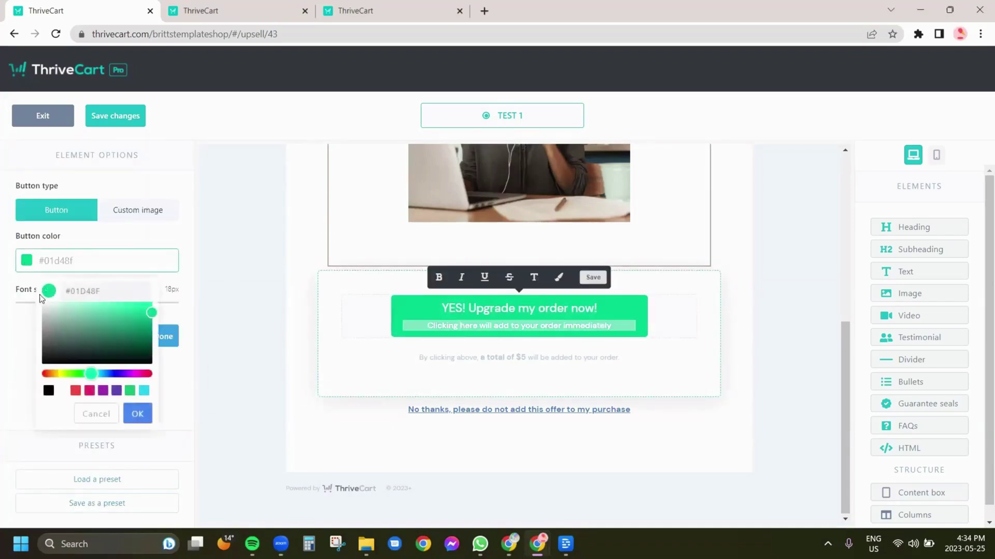
{"action": "left_click", "coordinate": [49, 392]}
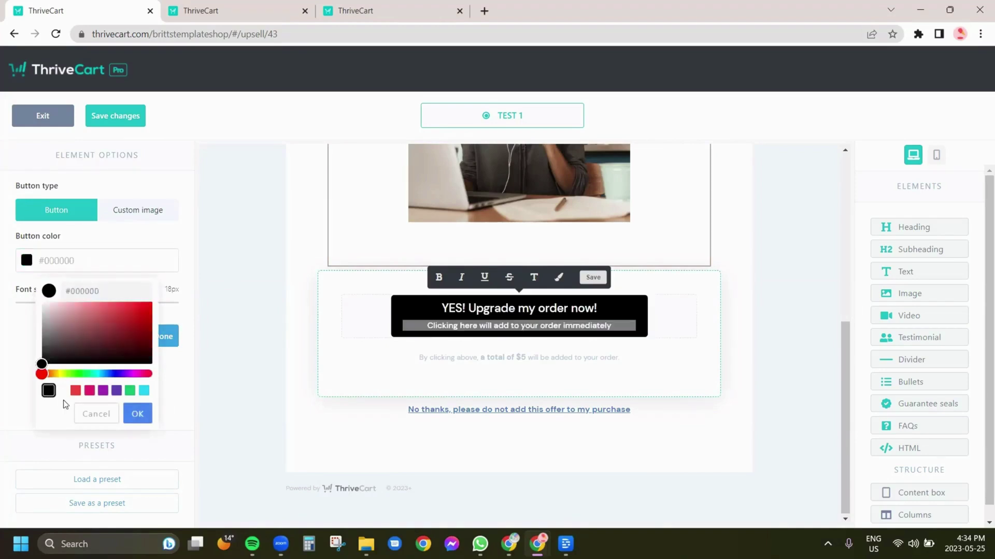
{"action": "left_click", "coordinate": [137, 414]}
{"action": "left_click", "coordinate": [413, 446]}
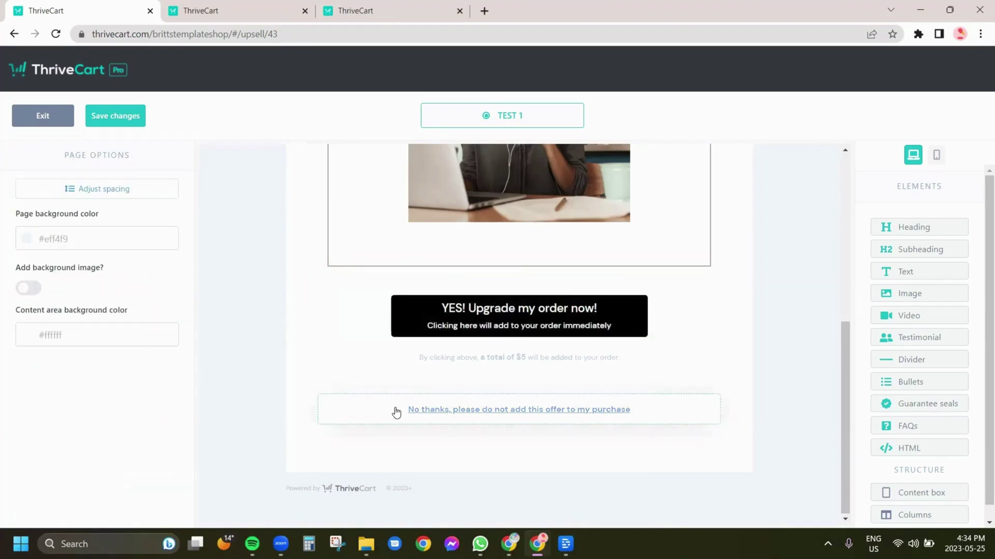
Step: Check the font size and text color options of the "No thanks" decline link and look over the upsell page
{"action": "left_click", "coordinate": [396, 412]}
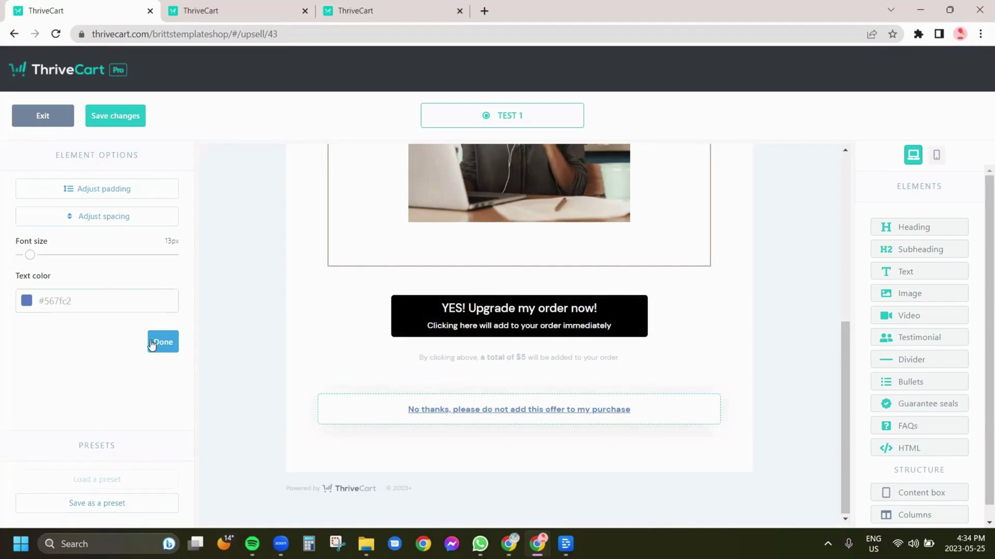
{"action": "left_click", "coordinate": [473, 451]}
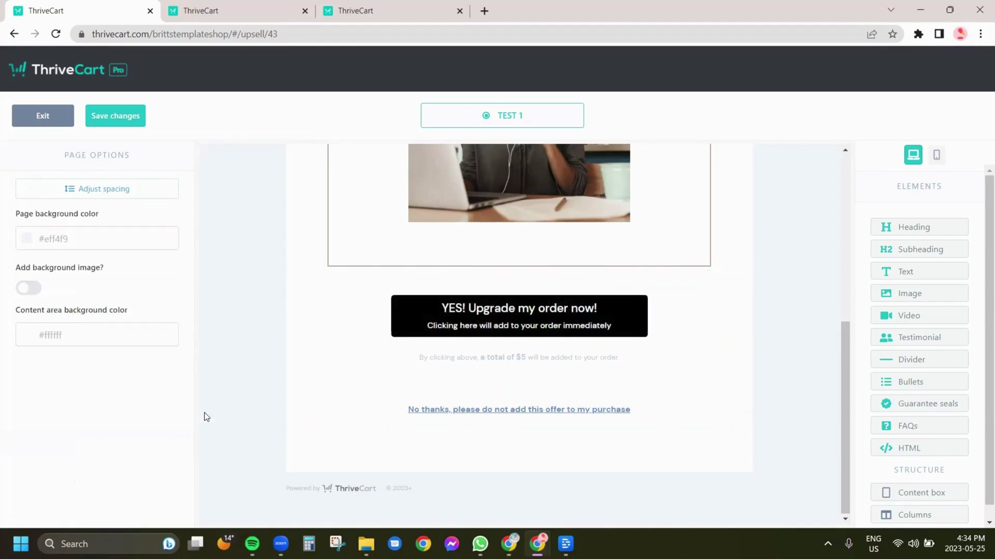
{"action": "scroll", "coordinate": [272, 411], "scroll_direction": "up", "scroll_amount": 4}
{"action": "scroll", "coordinate": [271, 407], "scroll_direction": "up", "scroll_amount": 2}
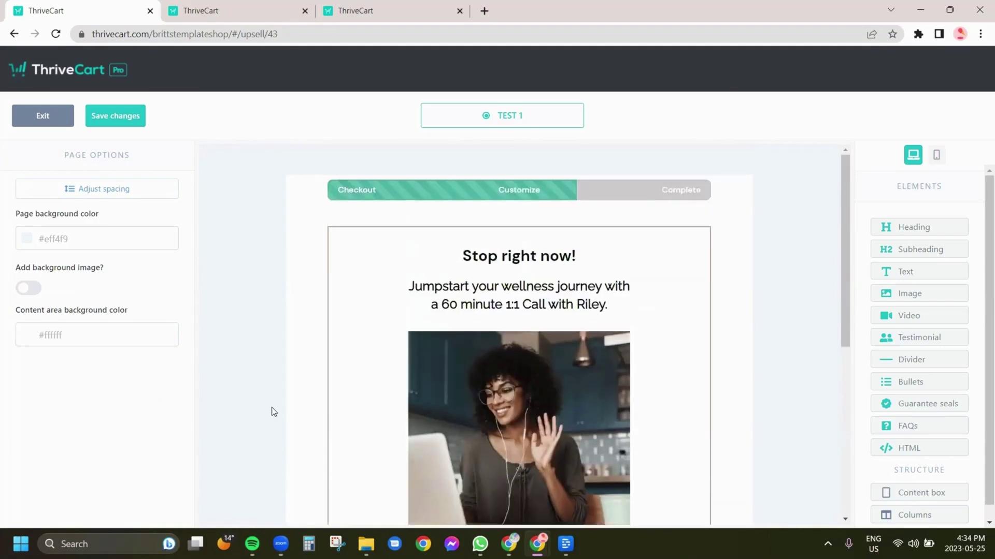
Step: Change the background color of the upsell page's striped progress bar to black (#000000)
{"action": "left_click", "coordinate": [375, 190]}
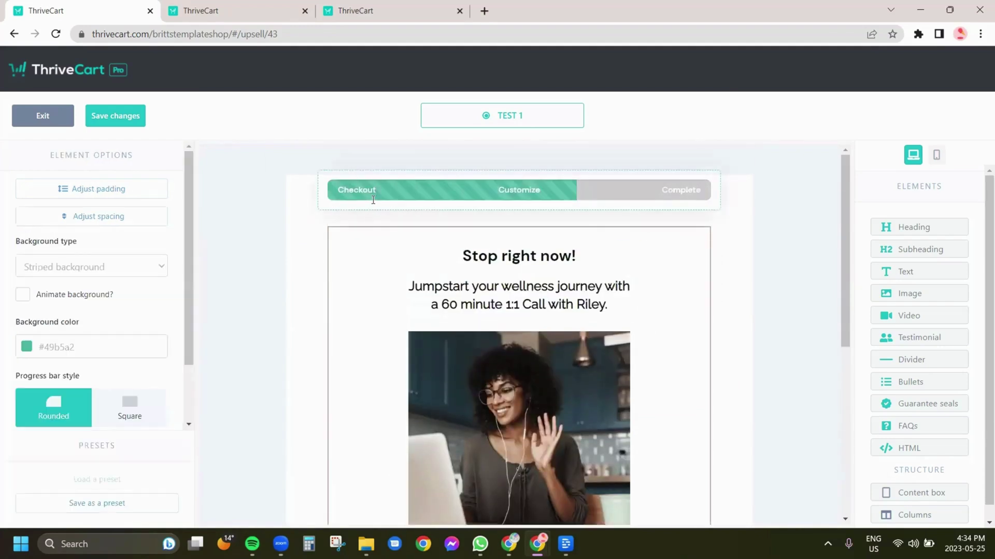
{"action": "left_click", "coordinate": [27, 347]}
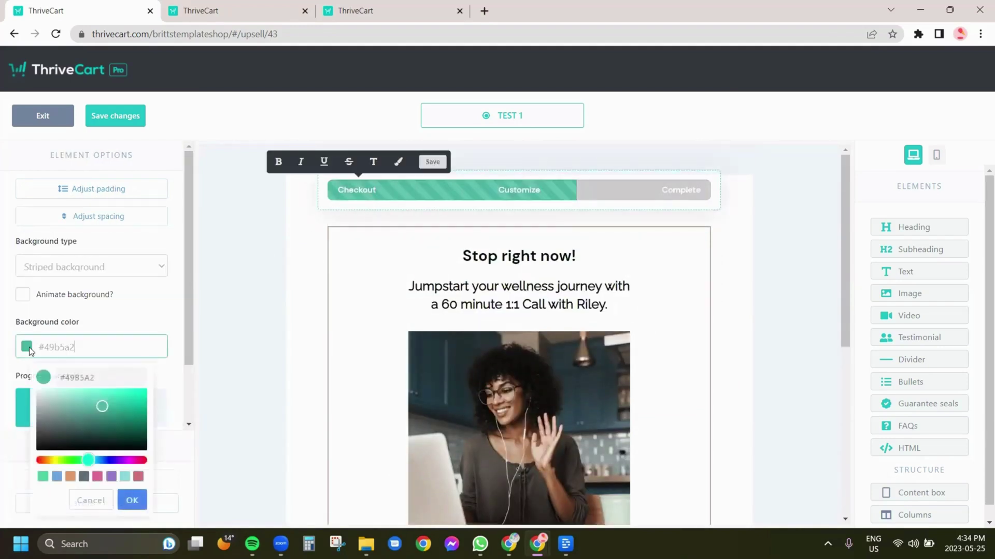
{"action": "left_click_drag", "start_coordinate": [86, 430], "coordinate": [35, 466]}
{"action": "left_click", "coordinate": [132, 500]}
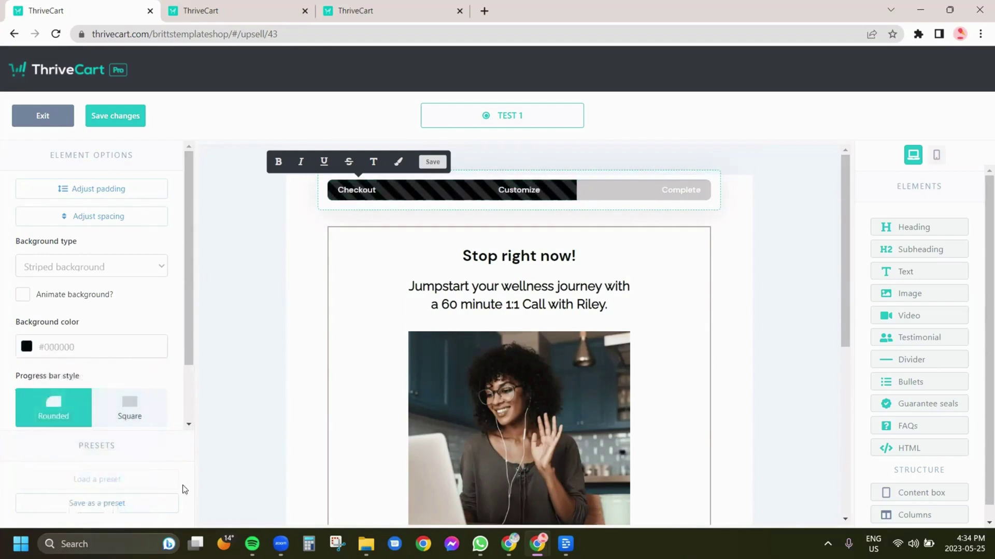
{"action": "left_click", "coordinate": [302, 372]}
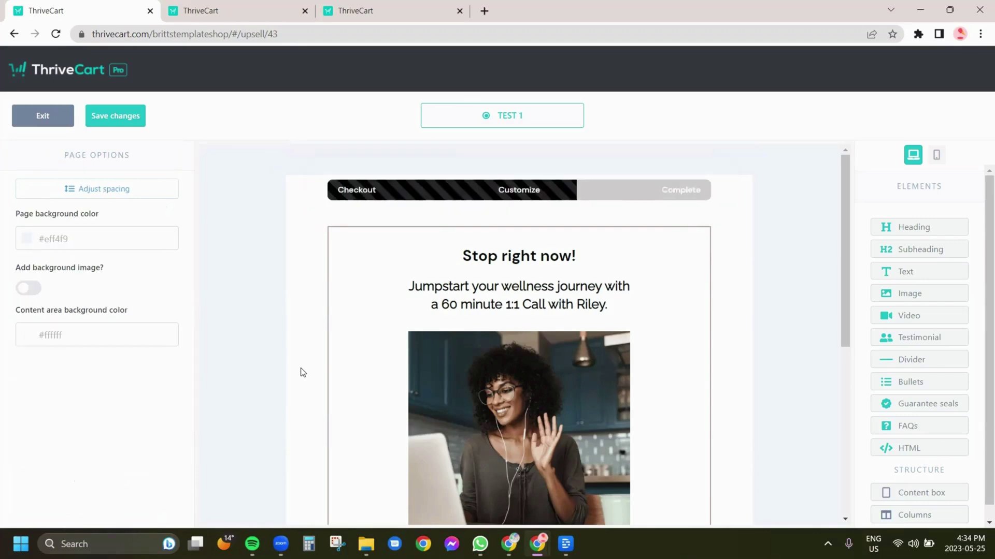
Step: Look over the finished upsell page, then exit its editor and save the design changes
{"action": "scroll", "coordinate": [303, 372], "scroll_direction": "down", "scroll_amount": 6}
{"action": "scroll", "coordinate": [303, 372], "scroll_direction": "up", "scroll_amount": 5}
{"action": "left_click", "coordinate": [48, 117]}
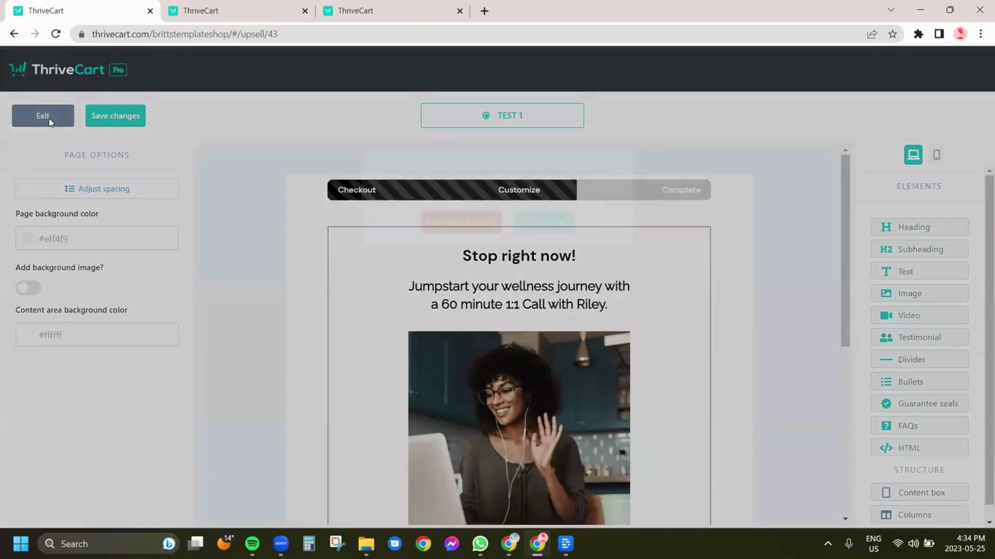
{"action": "left_click", "coordinate": [540, 222]}
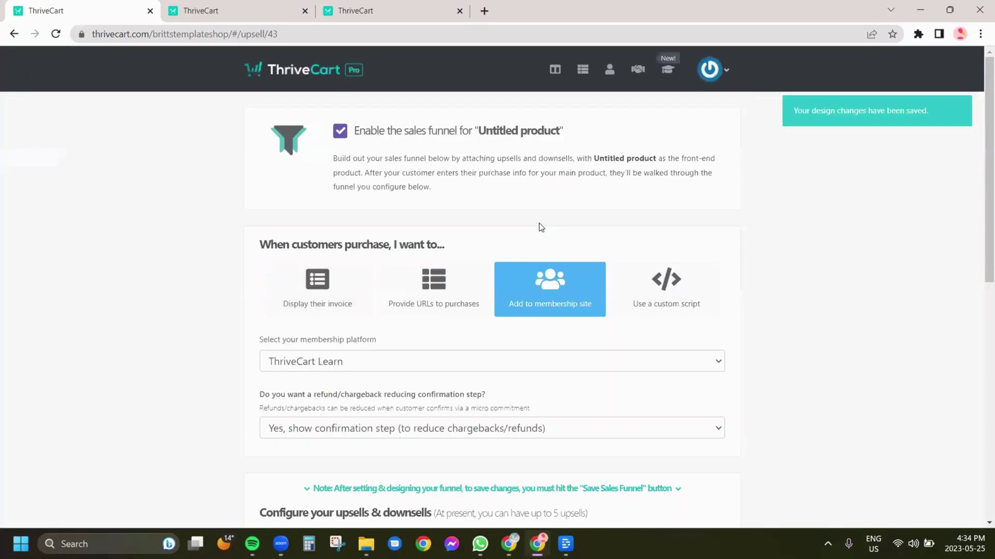
Step: Open the downsell editor for the Mini Course downsell, using ThriveCart's page
{"action": "scroll", "coordinate": [521, 266], "scroll_direction": "down", "scroll_amount": 4}
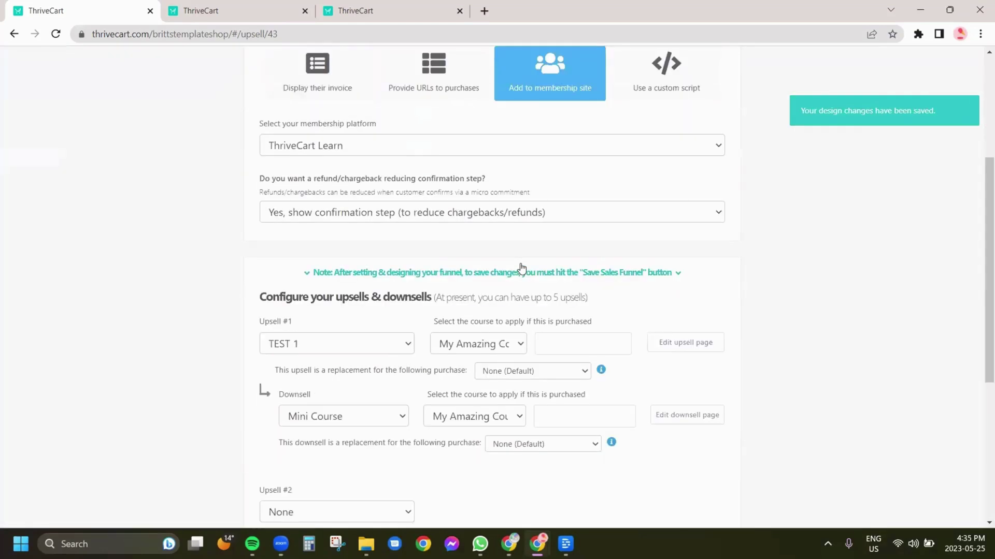
{"action": "left_click", "coordinate": [707, 416]}
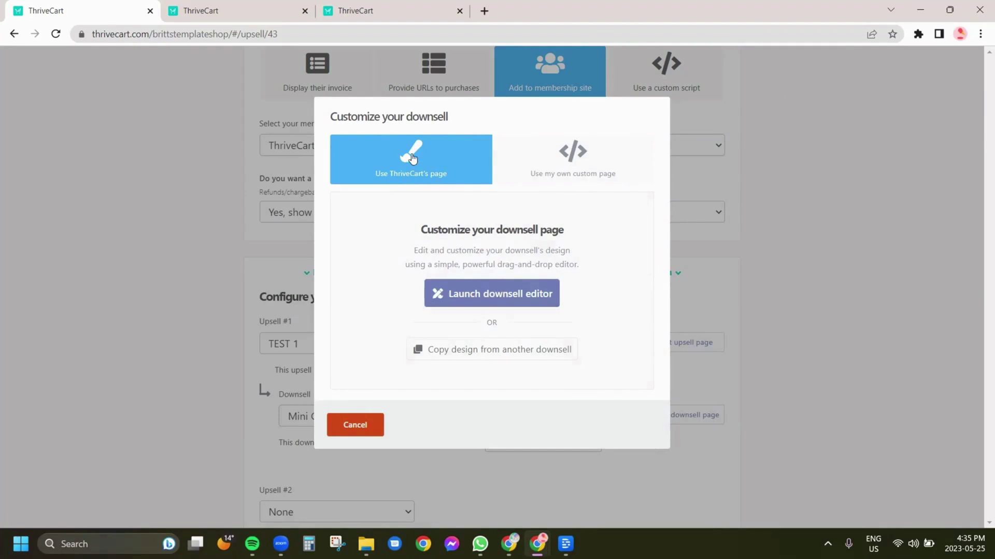
{"action": "left_click", "coordinate": [460, 294]}
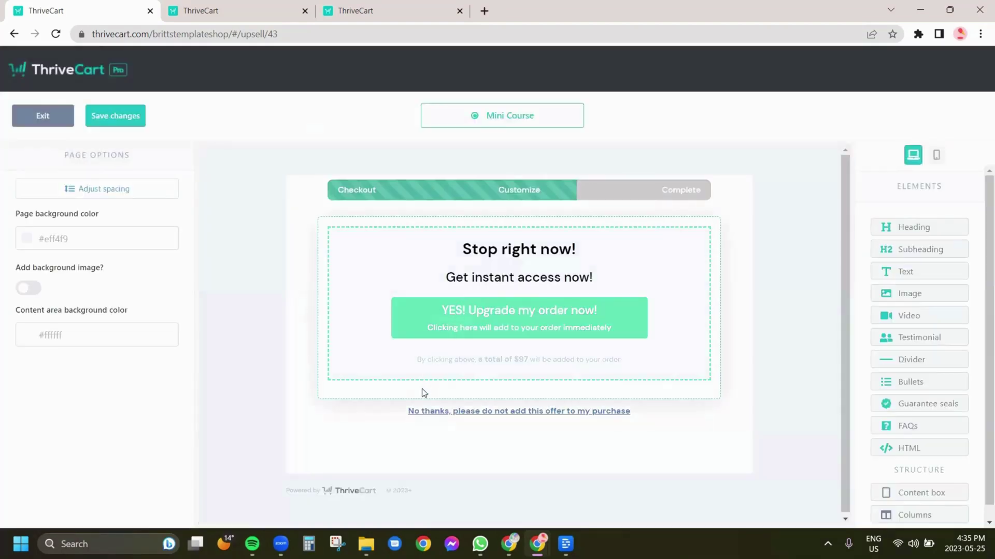
Step: Add a content box between the progress bar and the offer box and apply the DOWNSELL TEMPLATE preset to it
{"action": "left_click_drag", "start_coordinate": [908, 490], "coordinate": [486, 261]}
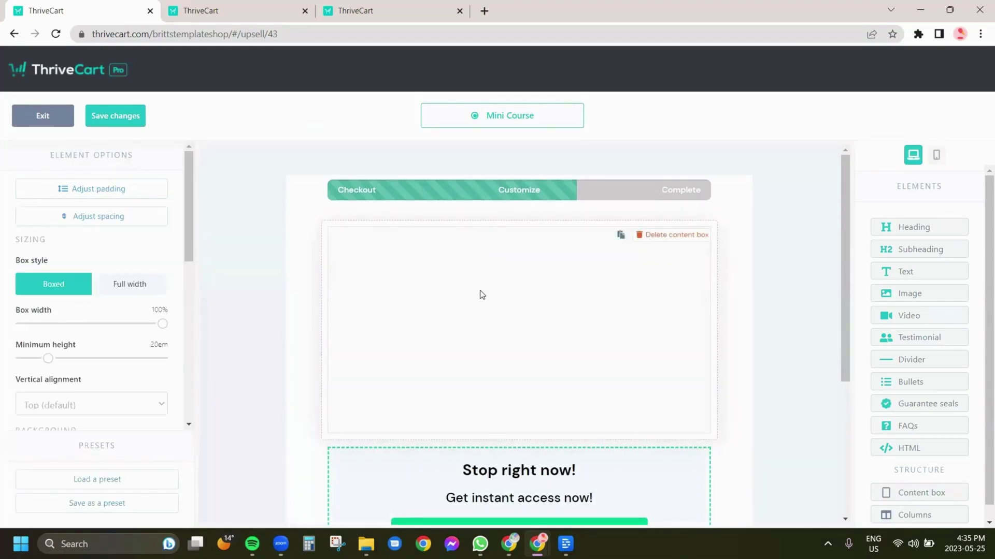
{"action": "left_click", "coordinate": [86, 480]}
{"action": "scroll", "coordinate": [479, 366], "scroll_direction": "down", "scroll_amount": 5}
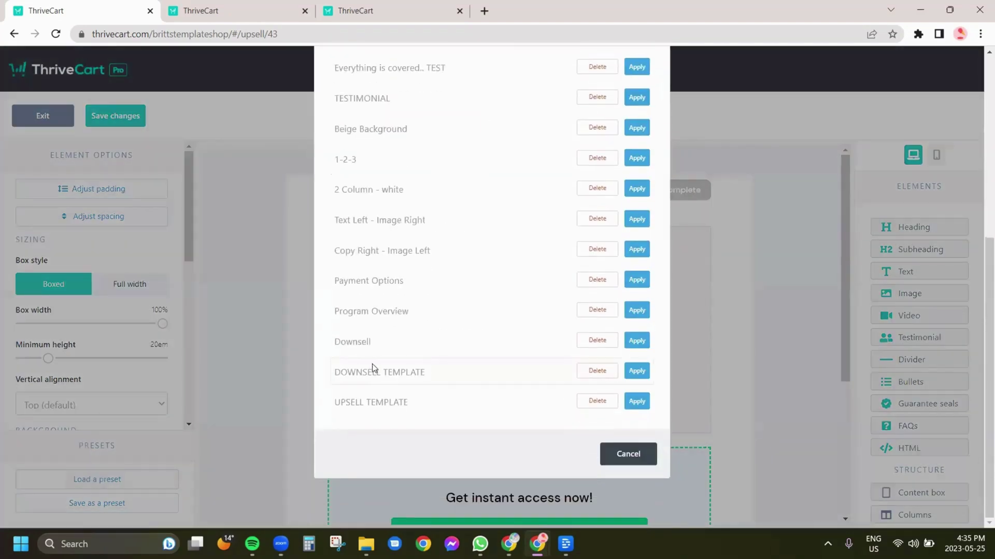
{"action": "left_click", "coordinate": [642, 372]}
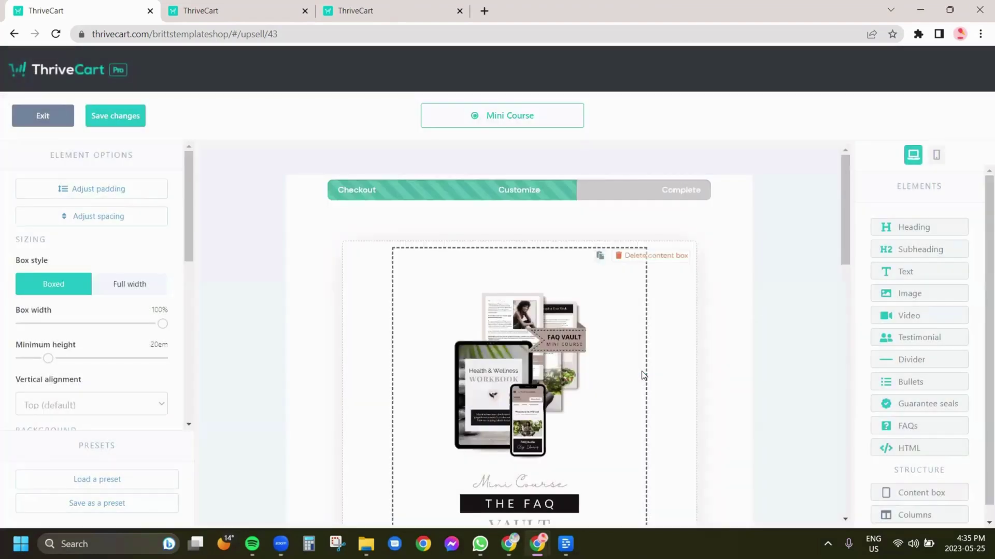
{"action": "scroll", "coordinate": [291, 366], "scroll_direction": "down", "scroll_amount": 4}
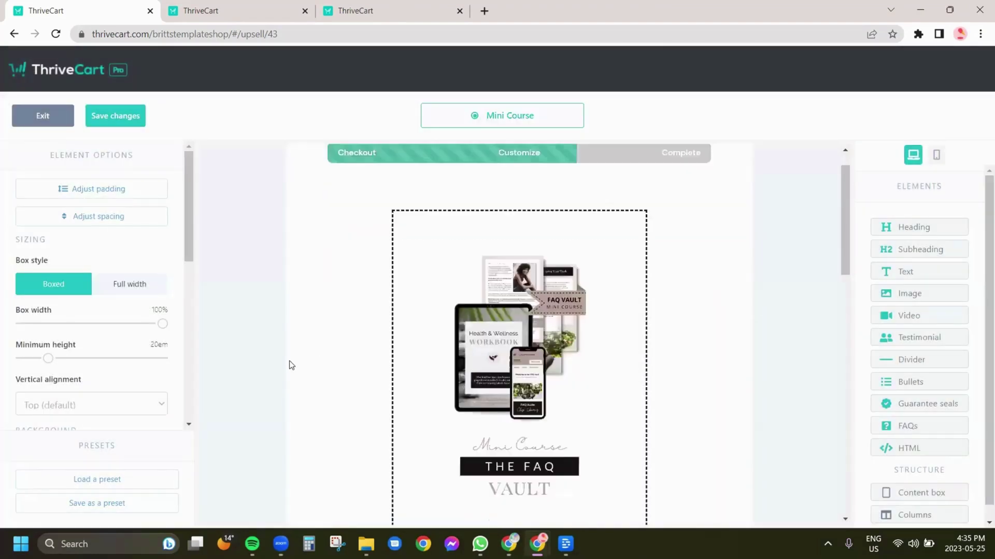
{"action": "scroll", "coordinate": [291, 365], "scroll_direction": "down", "scroll_amount": 4}
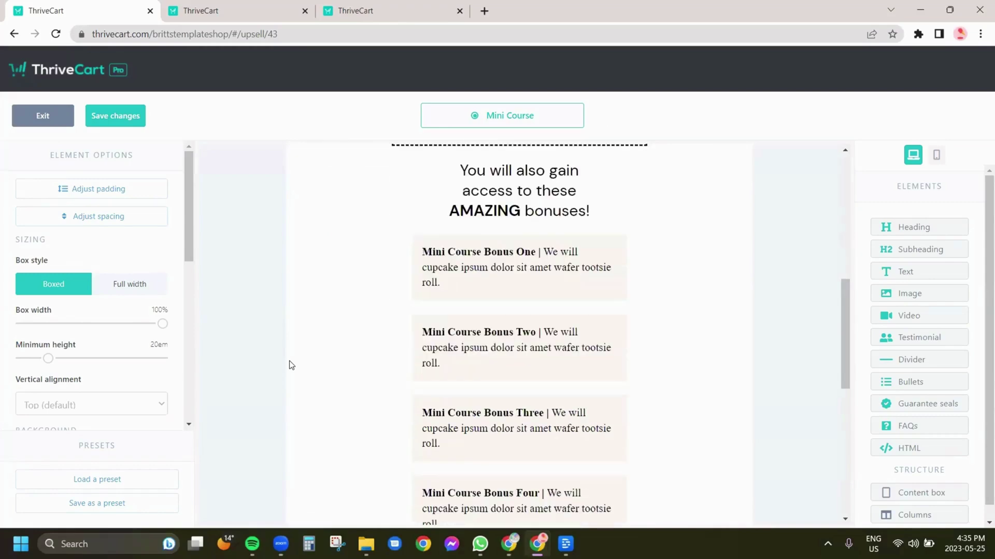
{"action": "scroll", "coordinate": [290, 365], "scroll_direction": "down", "scroll_amount": 8}
{"action": "scroll", "coordinate": [290, 365], "scroll_direction": "up", "scroll_amount": 4}
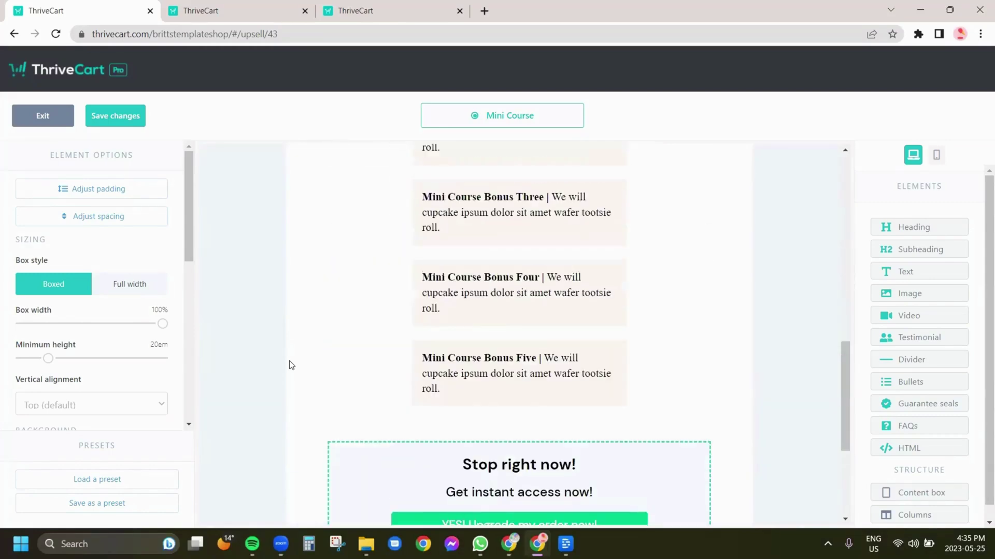
Step: Delete the "Stop right now!" heading and the "Get instant access now!" subheading from the offer box
{"action": "scroll", "coordinate": [289, 365], "scroll_direction": "down", "scroll_amount": 4}
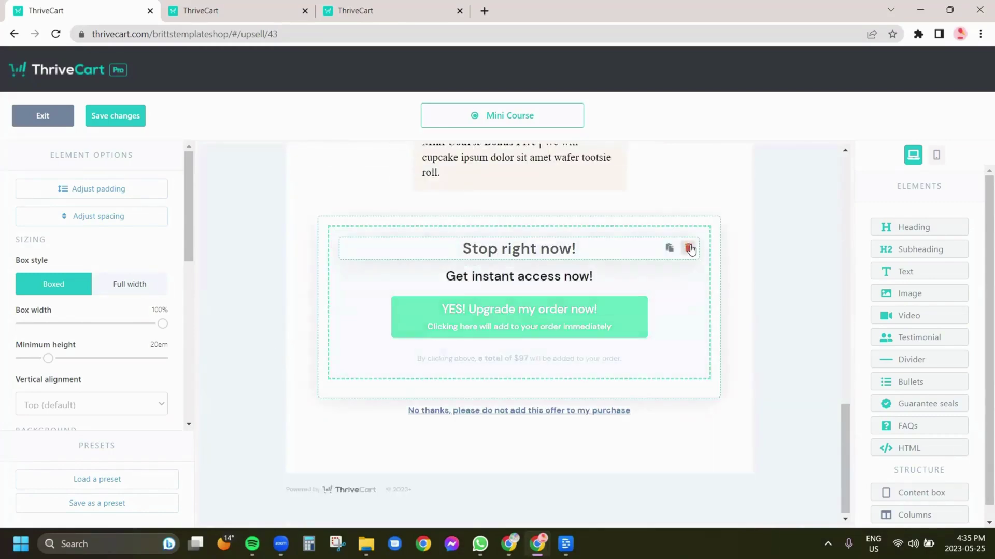
{"action": "left_click", "coordinate": [689, 249]}
{"action": "left_click", "coordinate": [638, 184]}
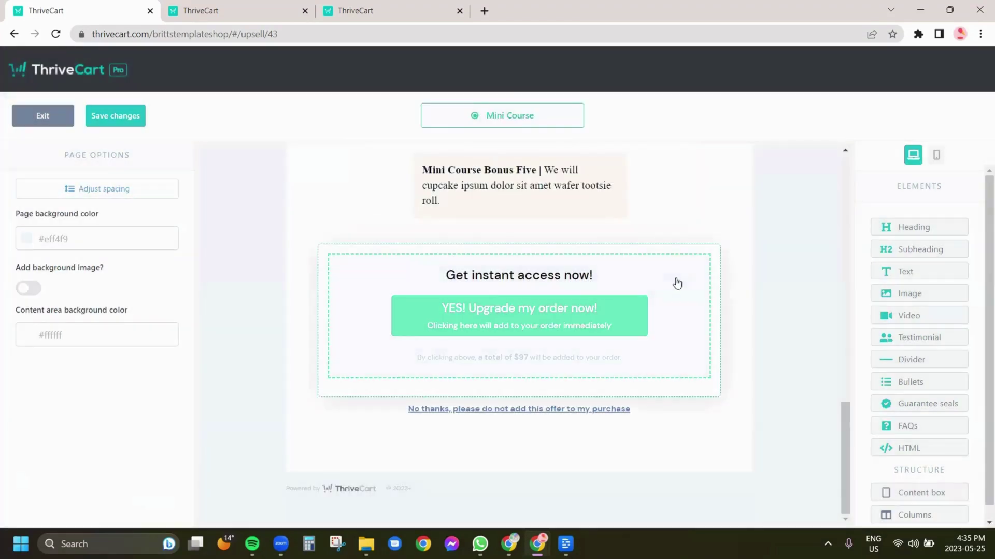
{"action": "left_click", "coordinate": [689, 275]}
{"action": "left_click", "coordinate": [642, 186]}
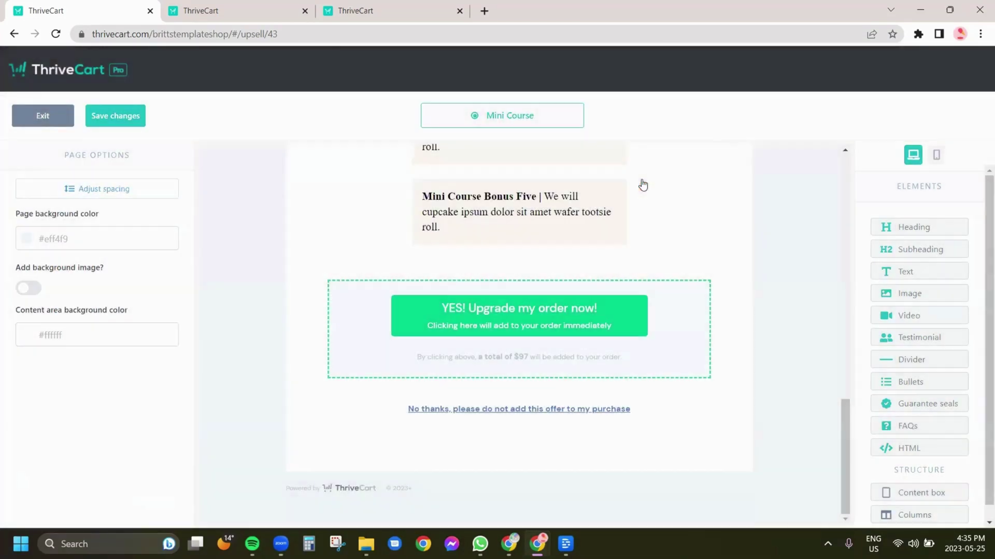
Step: Set the border size of the box around the downsell's upgrade button to 0 px
{"action": "left_click", "coordinate": [665, 290]}
{"action": "left_click_drag", "start_coordinate": [100, 315], "coordinate": [8, 310]}
{"action": "left_click", "coordinate": [352, 460]}
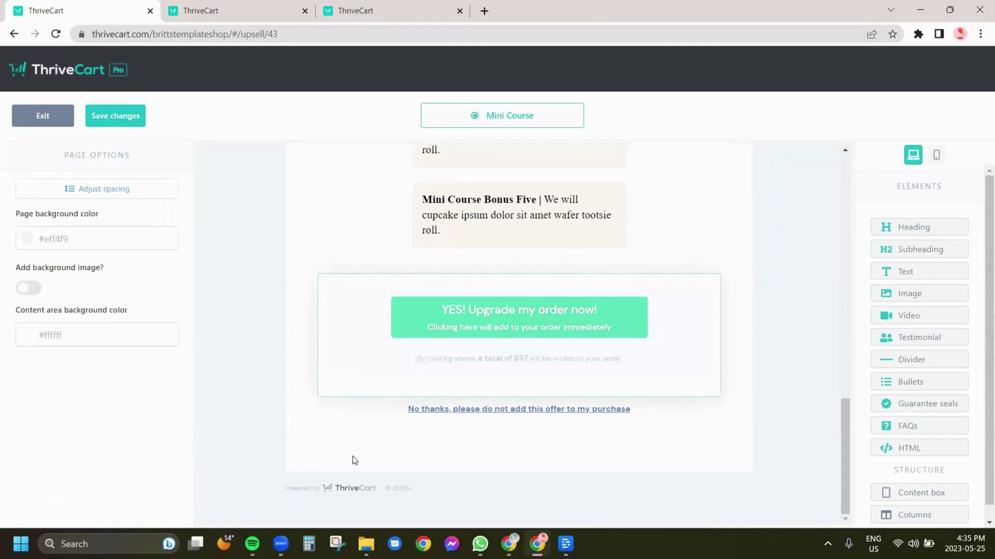
Step: Change the color of the downsell's "YES! Upgrade my order now!" button to black (#000000)
{"action": "left_click", "coordinate": [445, 306]}
{"action": "left_click", "coordinate": [443, 321]}
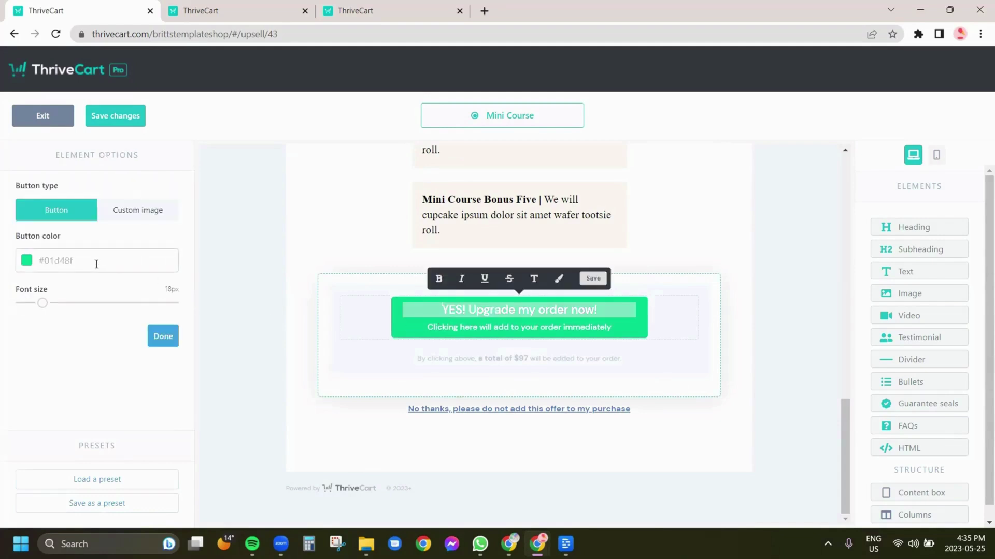
{"action": "left_click", "coordinate": [27, 260]}
{"action": "left_click", "coordinate": [48, 404]}
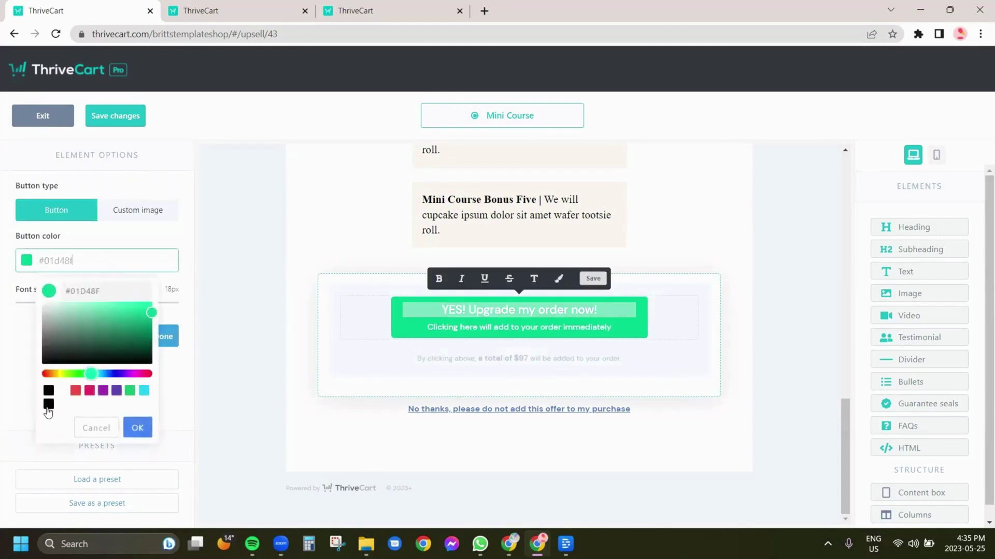
{"action": "left_click", "coordinate": [137, 427]}
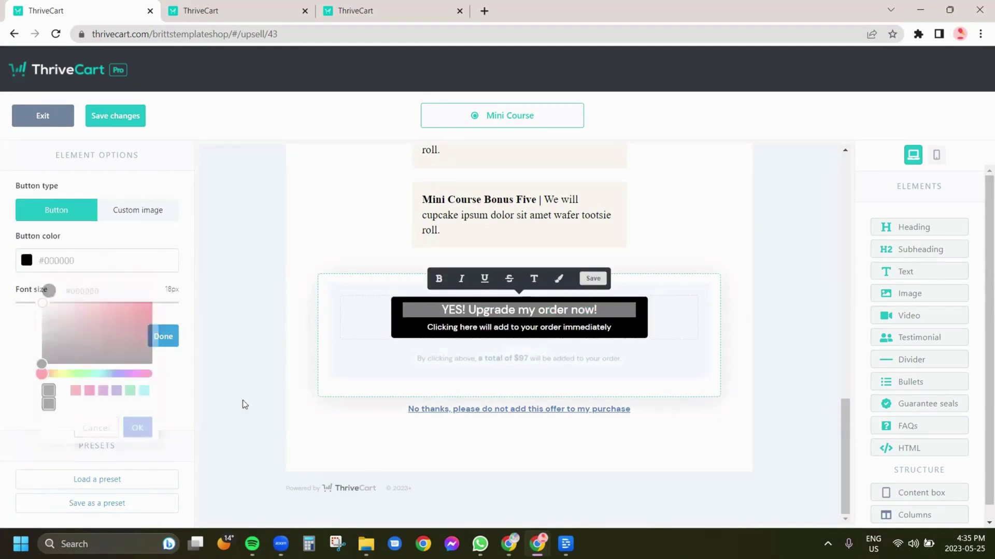
Step: Set the background color of the box around the downsell's upgrade button to white (#FFFFFF)
{"action": "left_click", "coordinate": [355, 374]}
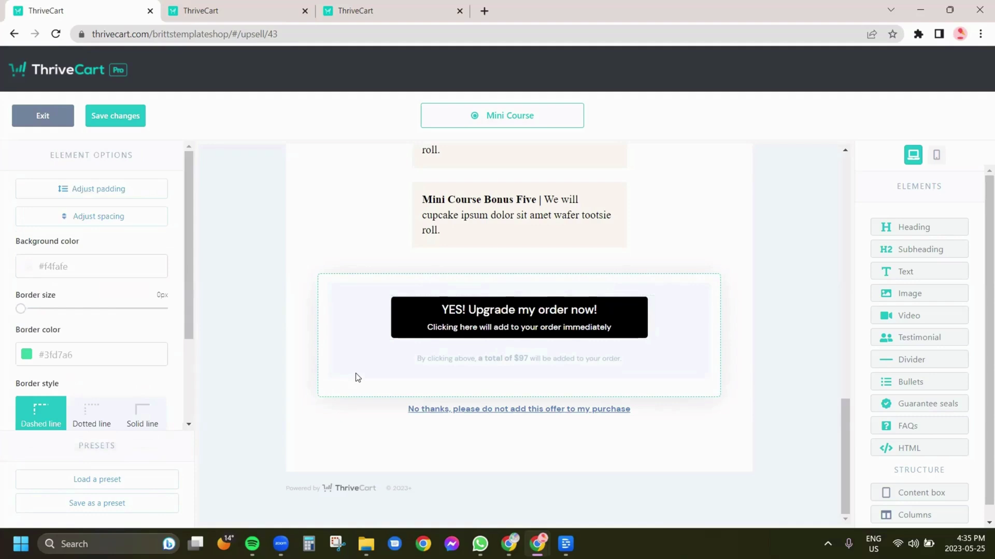
{"action": "left_click", "coordinate": [28, 266]}
{"action": "left_click", "coordinate": [57, 397]}
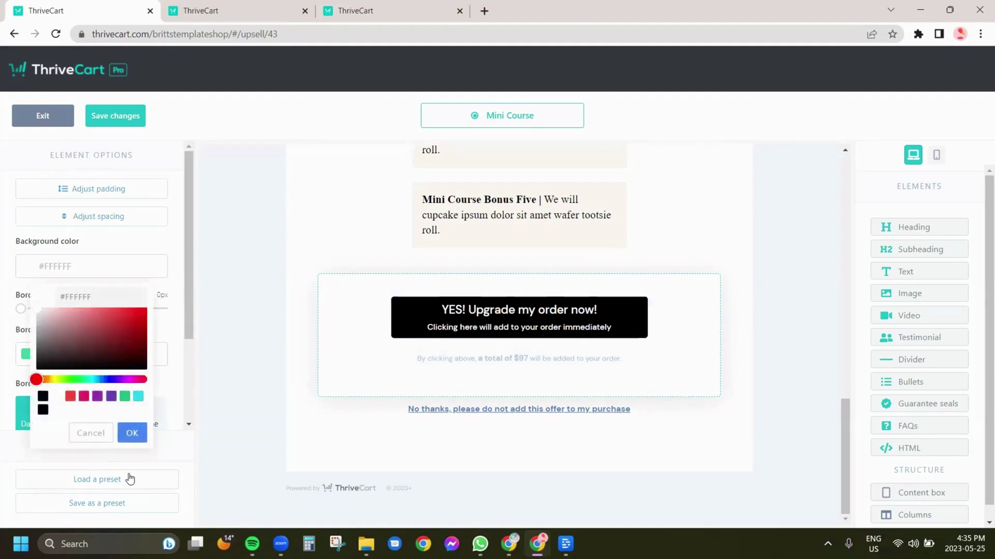
{"action": "left_click", "coordinate": [132, 433]}
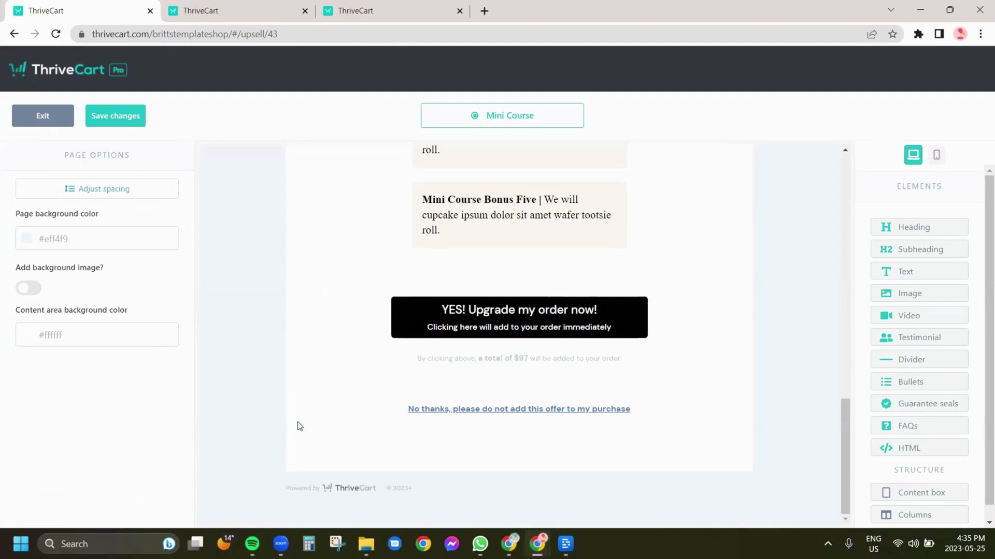
Step: Change the background color of the downsell page's striped progress bar to black (#000000)
{"action": "scroll", "coordinate": [317, 423], "scroll_direction": "up", "scroll_amount": 12}
{"action": "scroll", "coordinate": [316, 363], "scroll_direction": "up", "scroll_amount": 3}
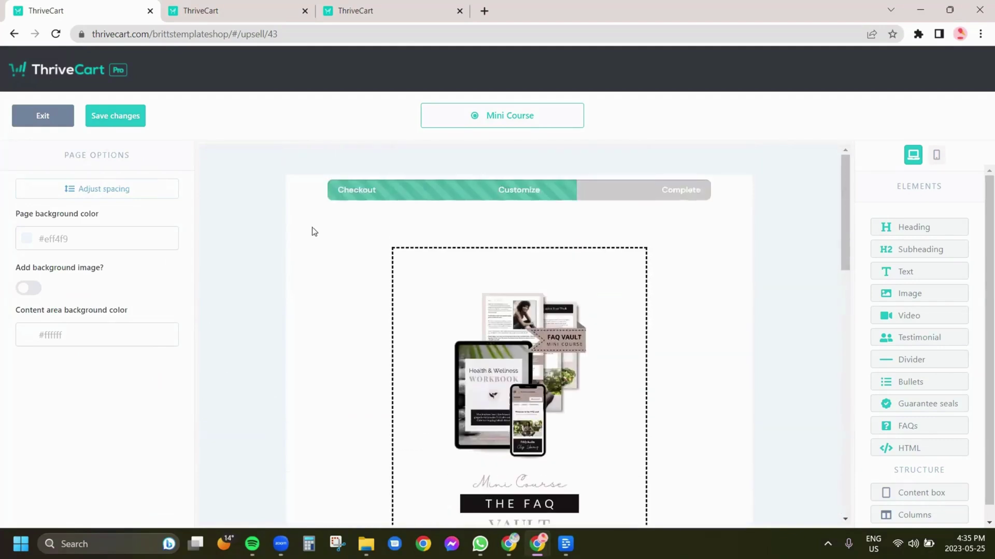
{"action": "left_click", "coordinate": [462, 189]}
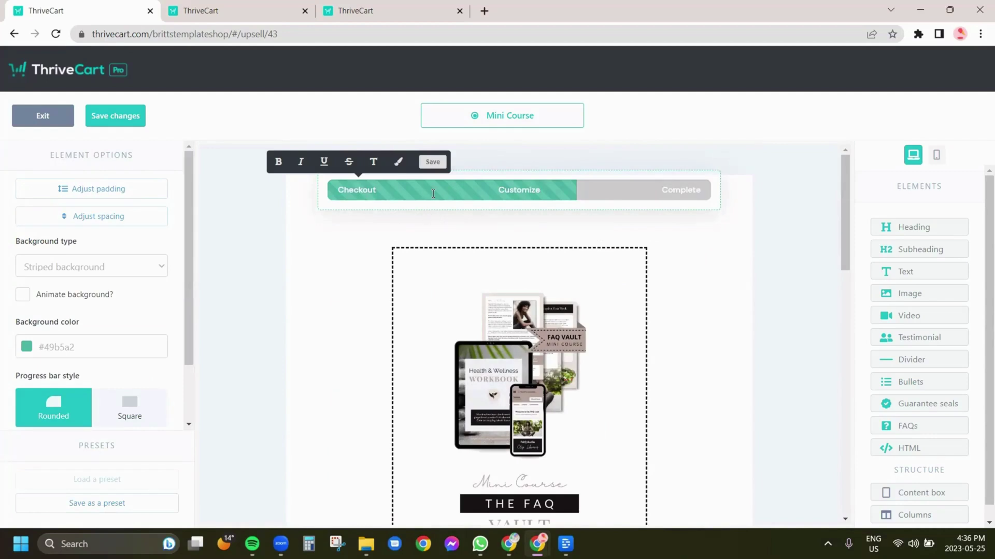
{"action": "scroll", "coordinate": [324, 289], "scroll_direction": "down", "scroll_amount": 8}
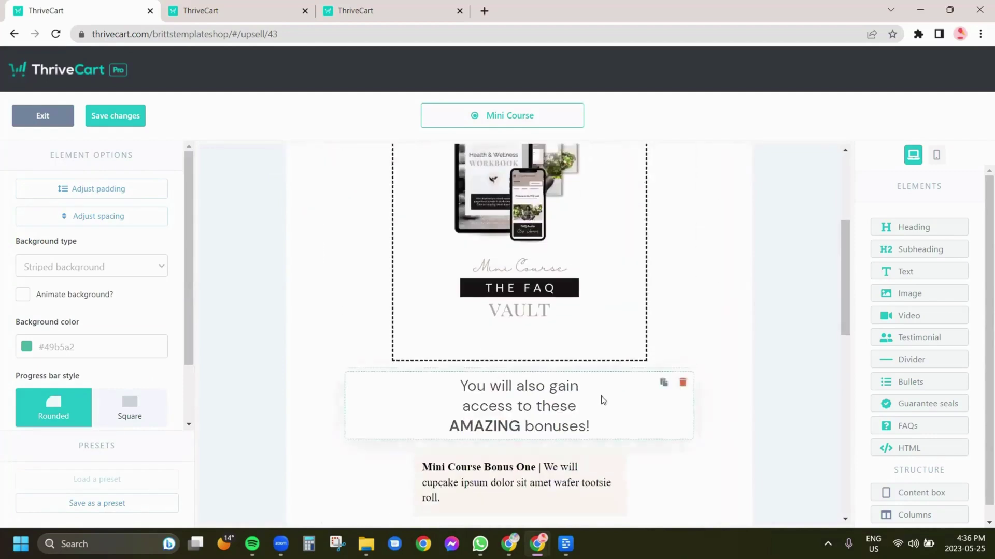
{"action": "scroll", "coordinate": [590, 449], "scroll_direction": "down", "scroll_amount": 8}
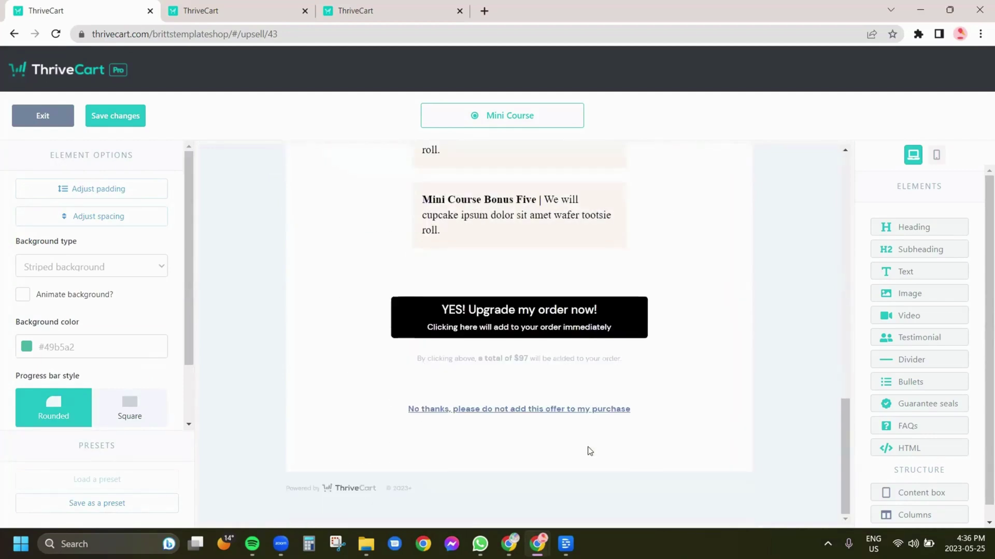
{"action": "scroll", "coordinate": [587, 446], "scroll_direction": "up", "scroll_amount": 13}
{"action": "scroll", "coordinate": [588, 446], "scroll_direction": "up", "scroll_amount": 3}
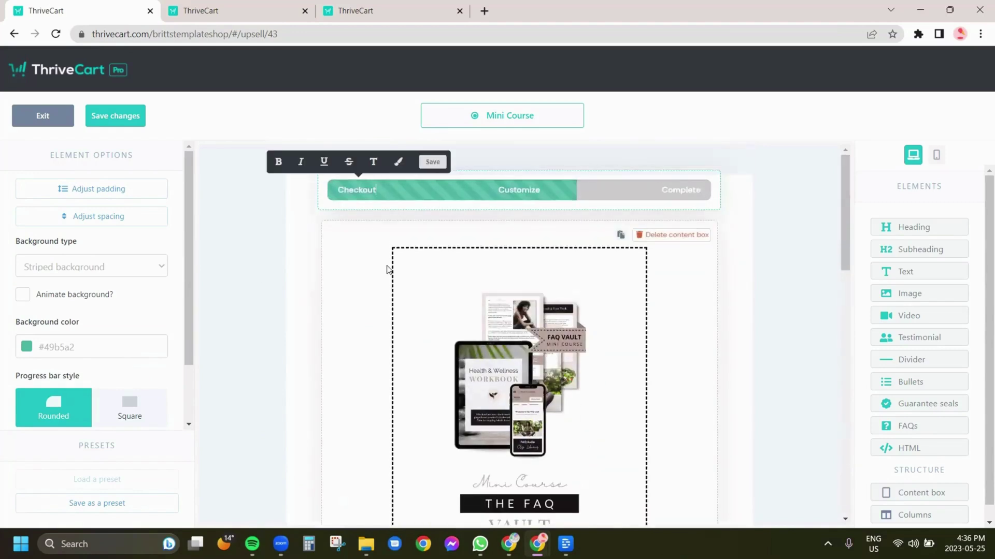
{"action": "left_click", "coordinate": [27, 348]}
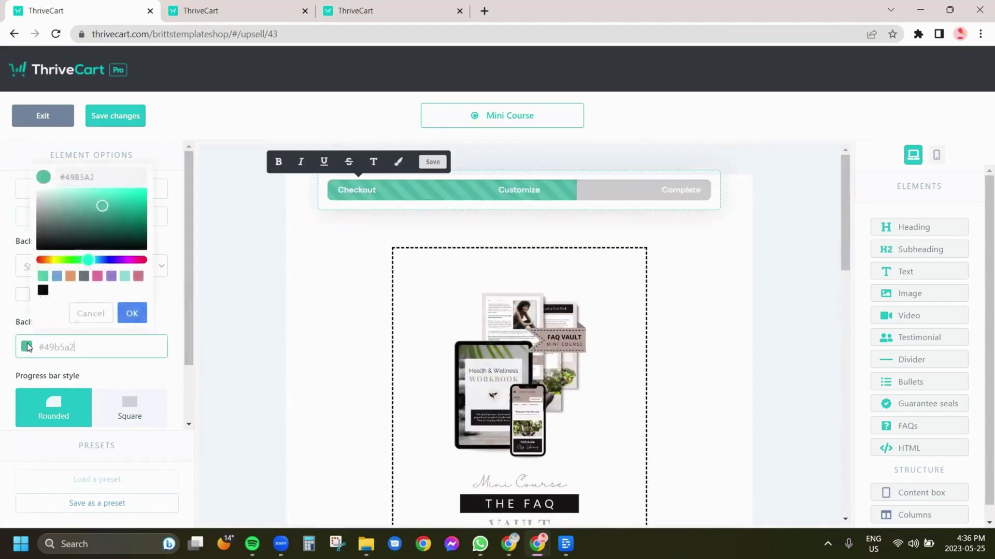
{"action": "left_click", "coordinate": [43, 290]}
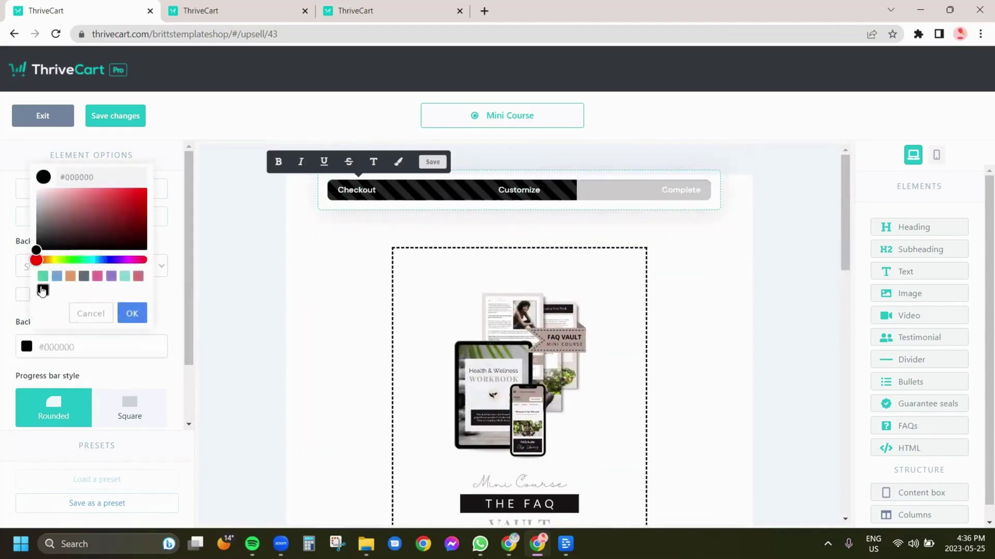
{"action": "left_click", "coordinate": [132, 313]}
{"action": "left_click", "coordinate": [239, 299]}
Step: Exit the Mini Course downsell editor and save the design changes
{"action": "scroll", "coordinate": [231, 316], "scroll_direction": "down", "scroll_amount": 4}
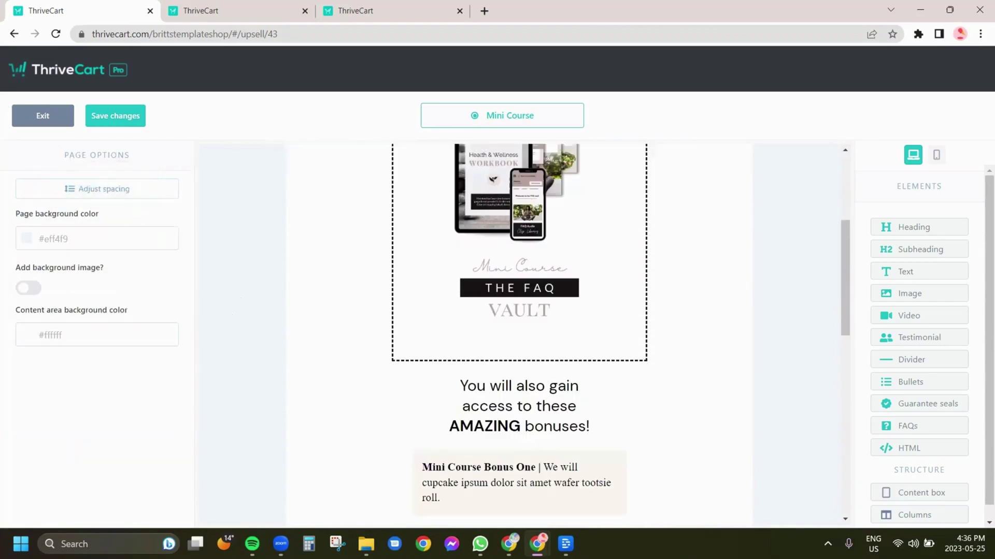
{"action": "left_click", "coordinate": [44, 118]}
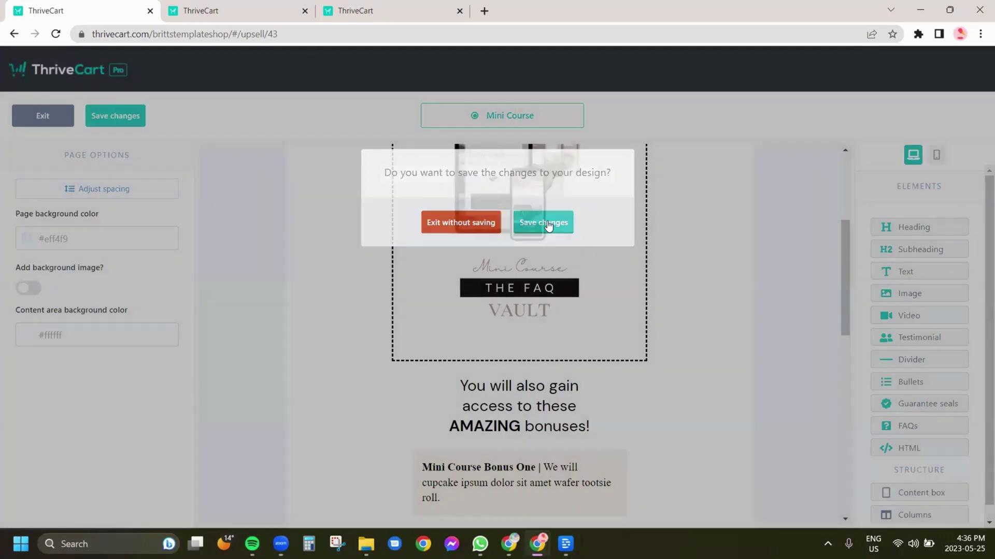
{"action": "left_click", "coordinate": [549, 226]}
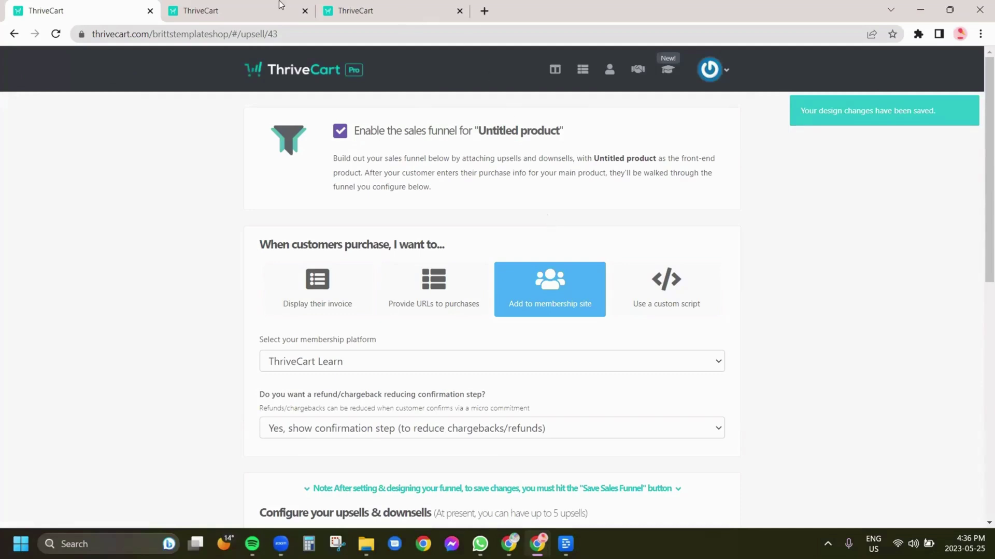
Step: Open the untitled product from the products list for editing and bring up its checkout cart design options
{"action": "left_click", "coordinate": [228, 6]}
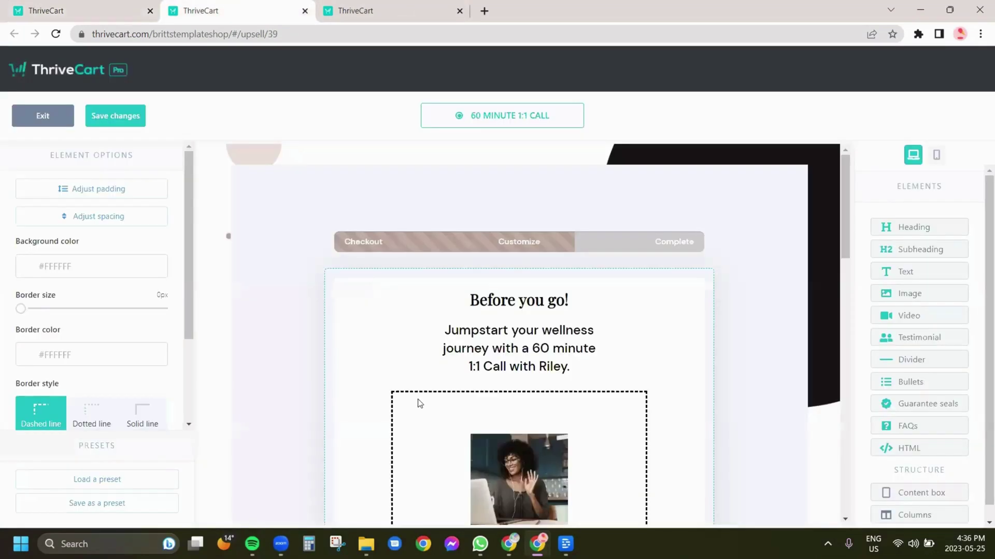
{"action": "left_click", "coordinate": [97, 5]}
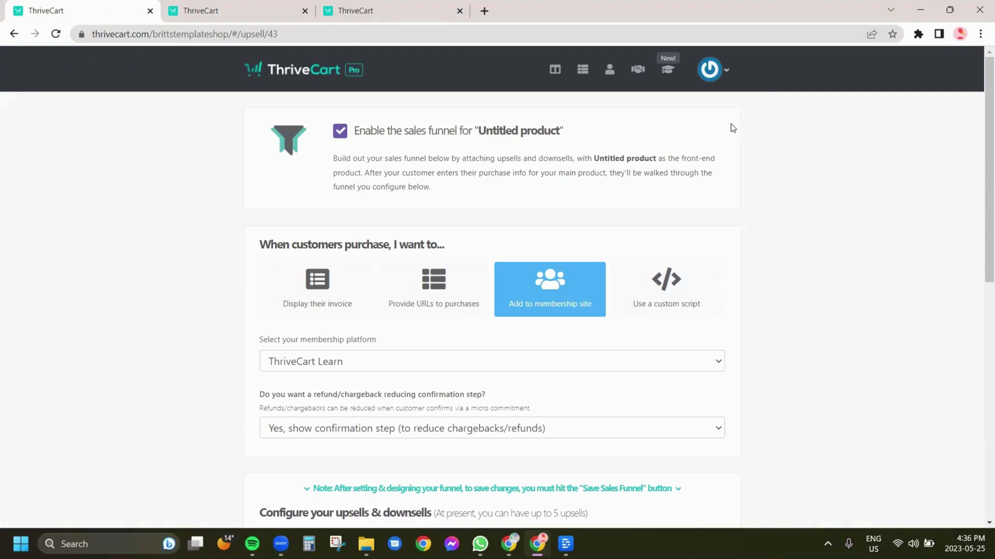
{"action": "left_click", "coordinate": [583, 71]}
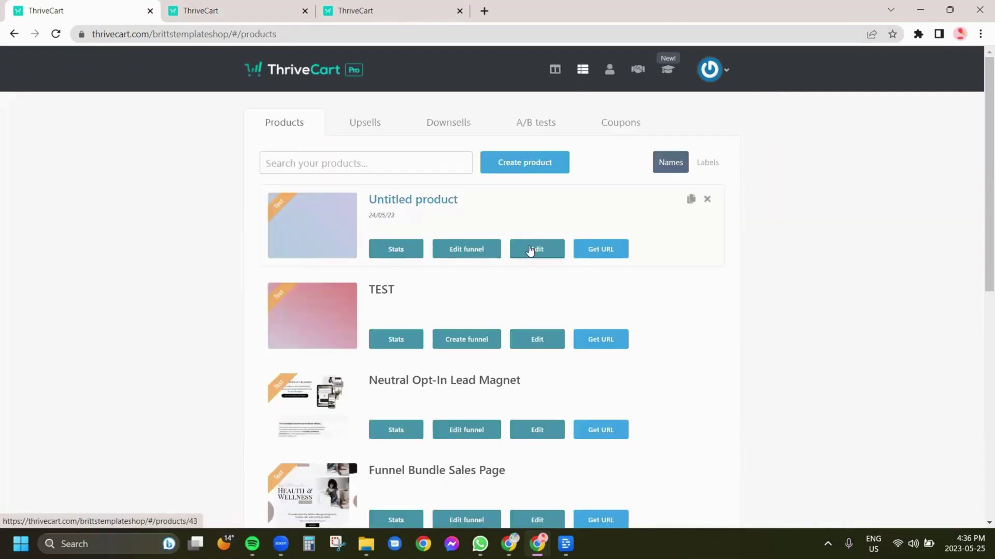
{"action": "left_click", "coordinate": [534, 250]}
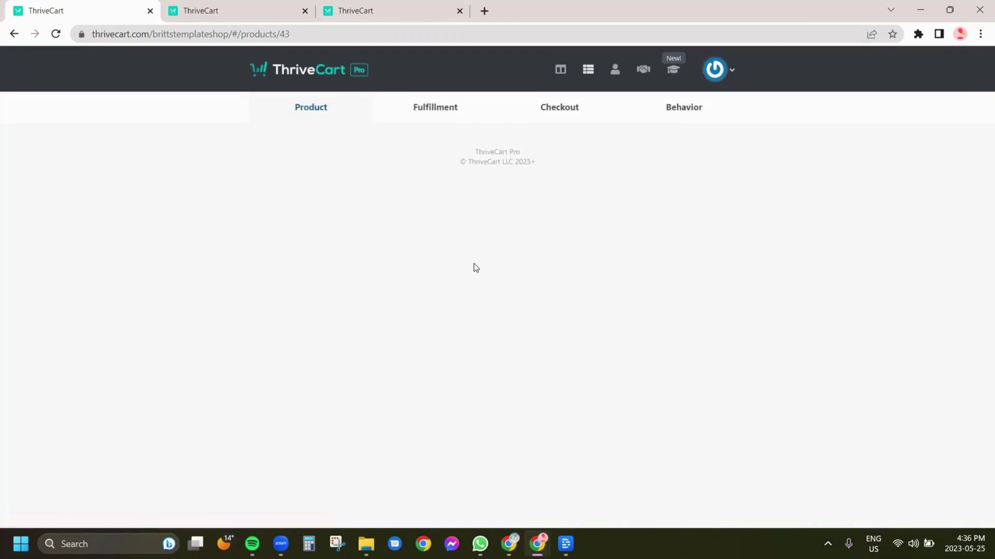
{"action": "left_click", "coordinate": [573, 107]}
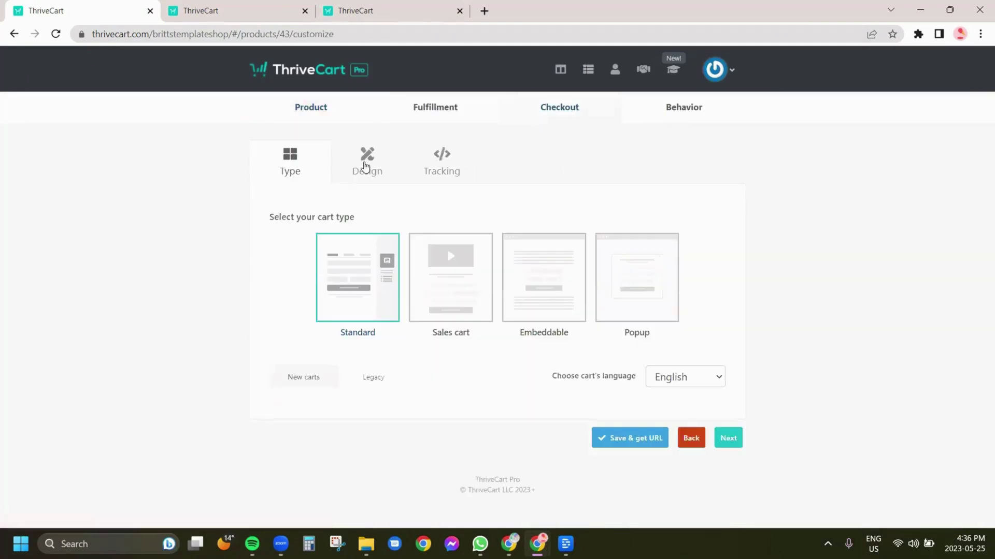
{"action": "left_click", "coordinate": [365, 167]}
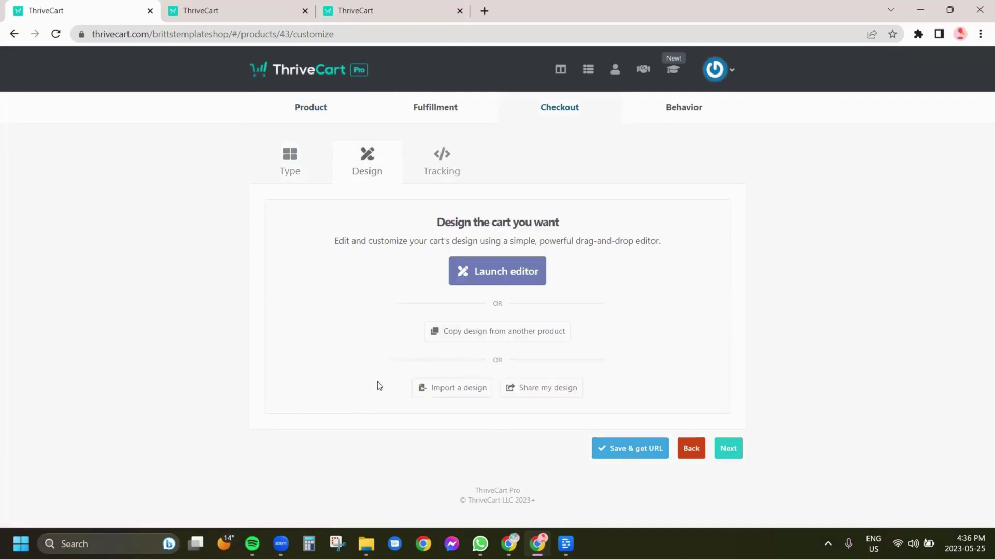